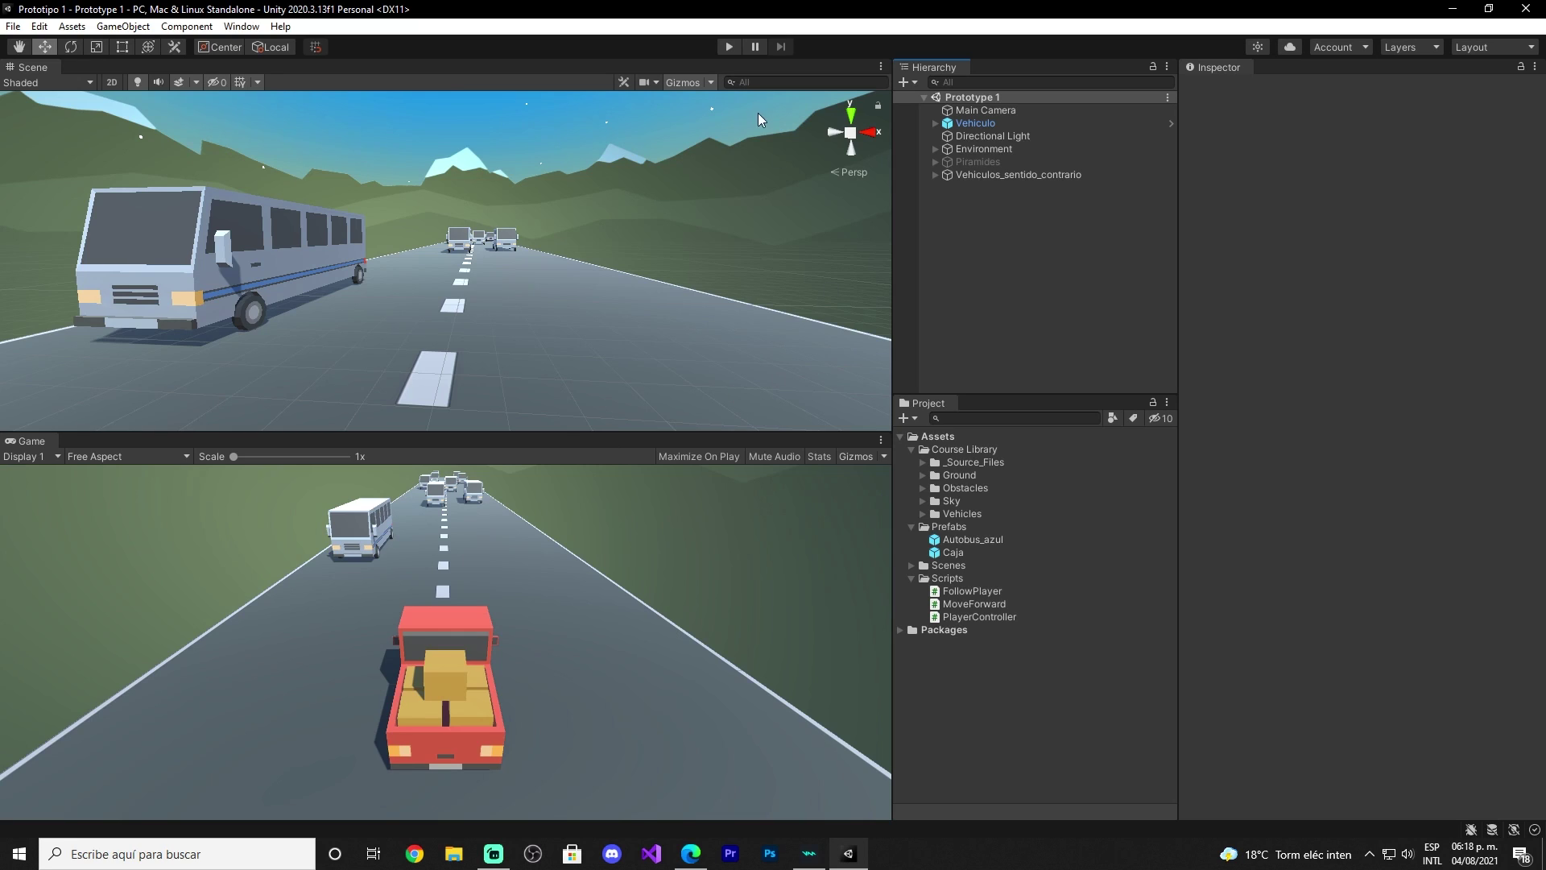
# - Start the game and switch between the hood and chase cameras with the C key
pyautogui.click(728, 46)
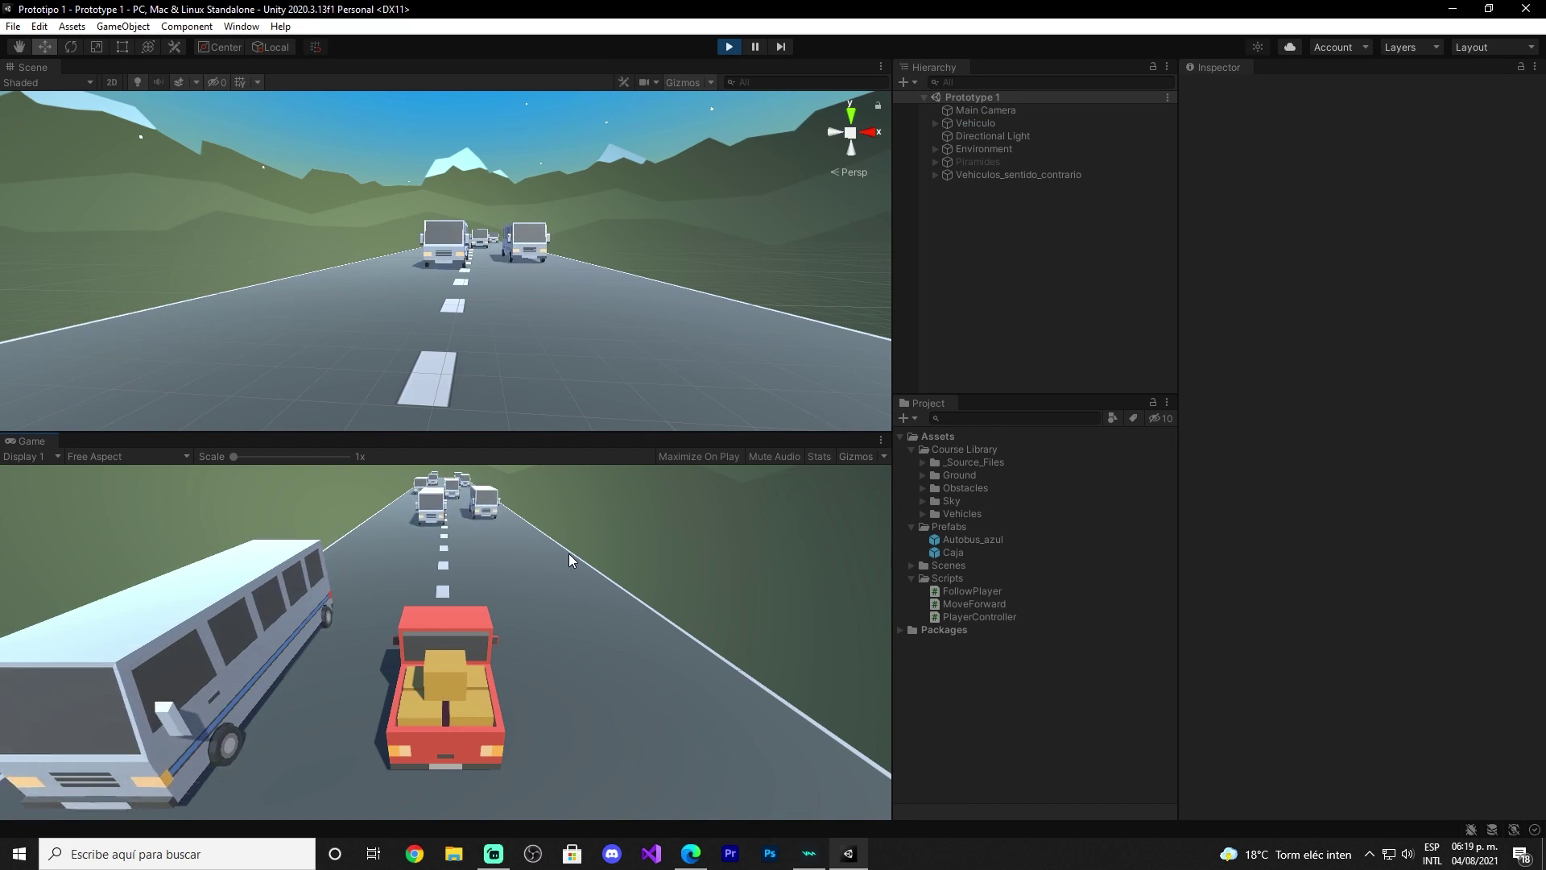
pyautogui.press('c')
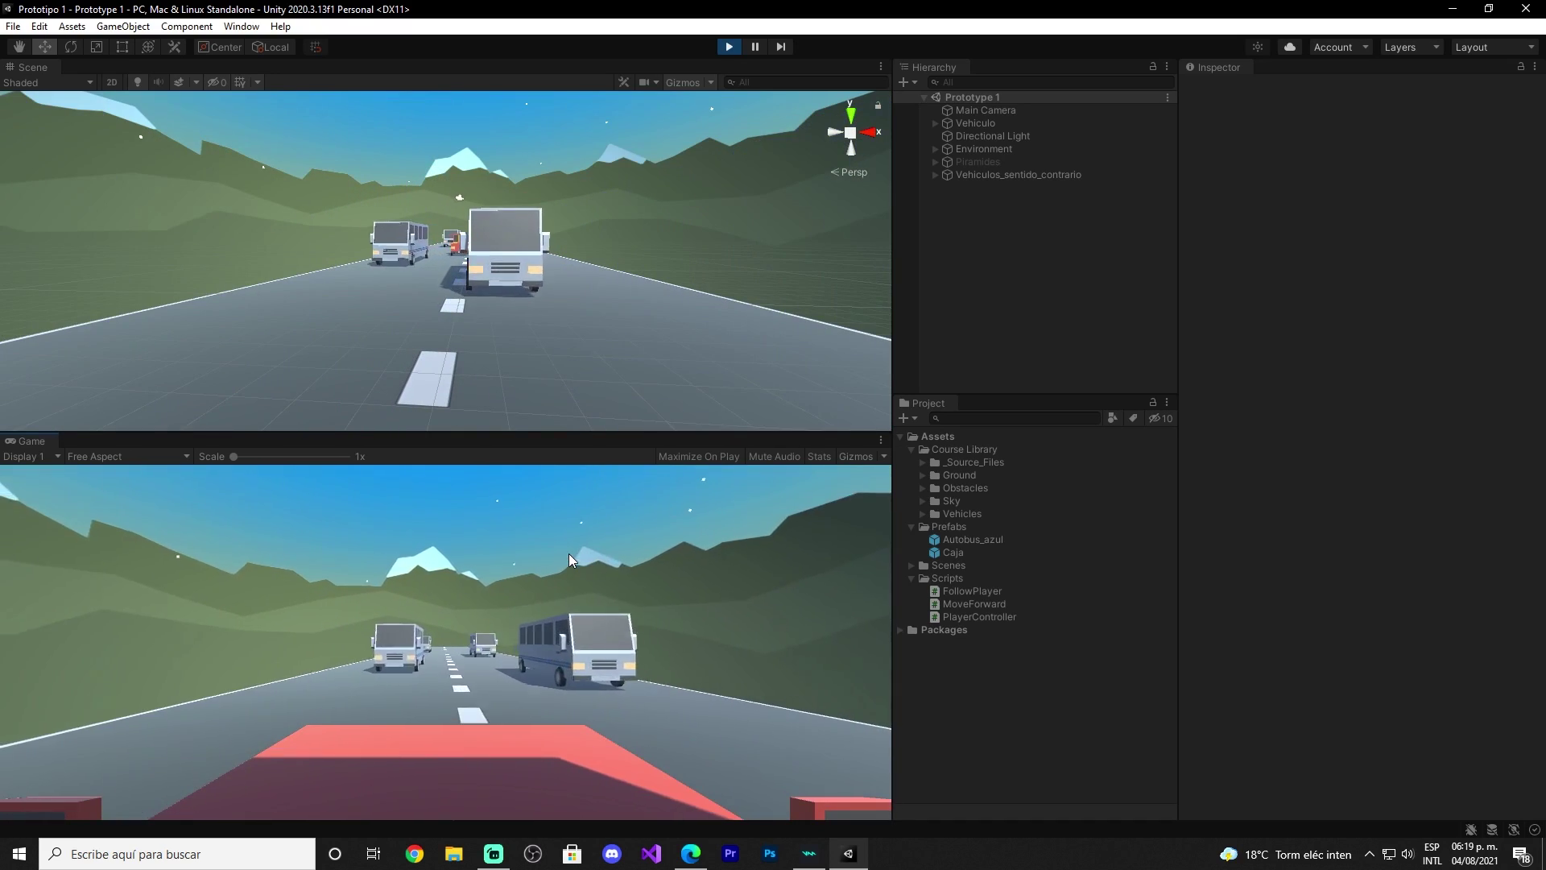
pyautogui.press('c')
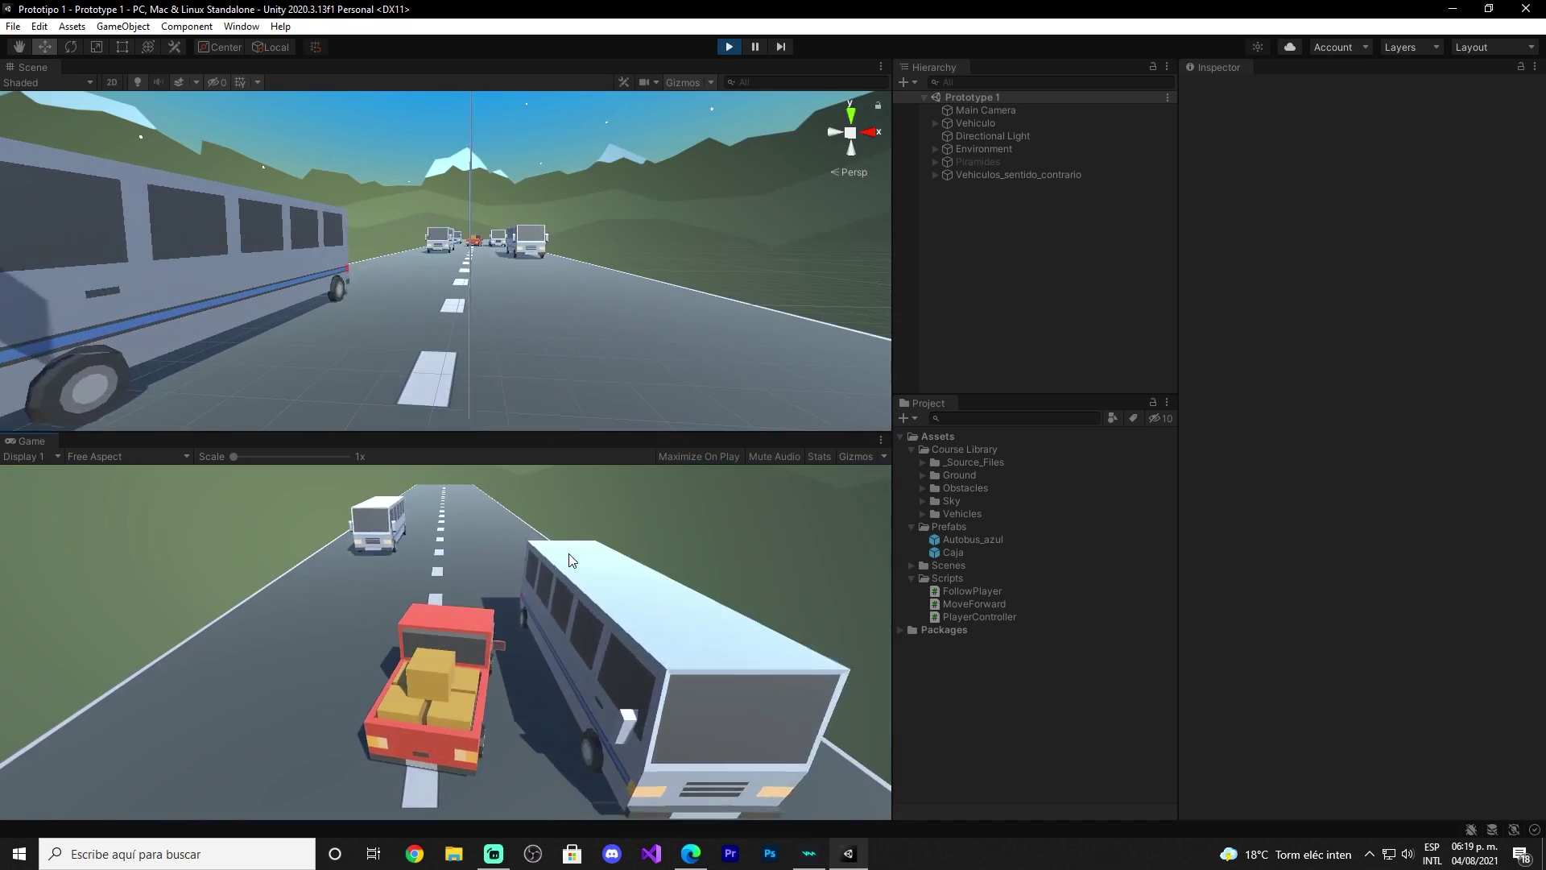
pyautogui.press('c')
pyautogui.press('c')
pyautogui.press('c')
pyautogui.press('c')
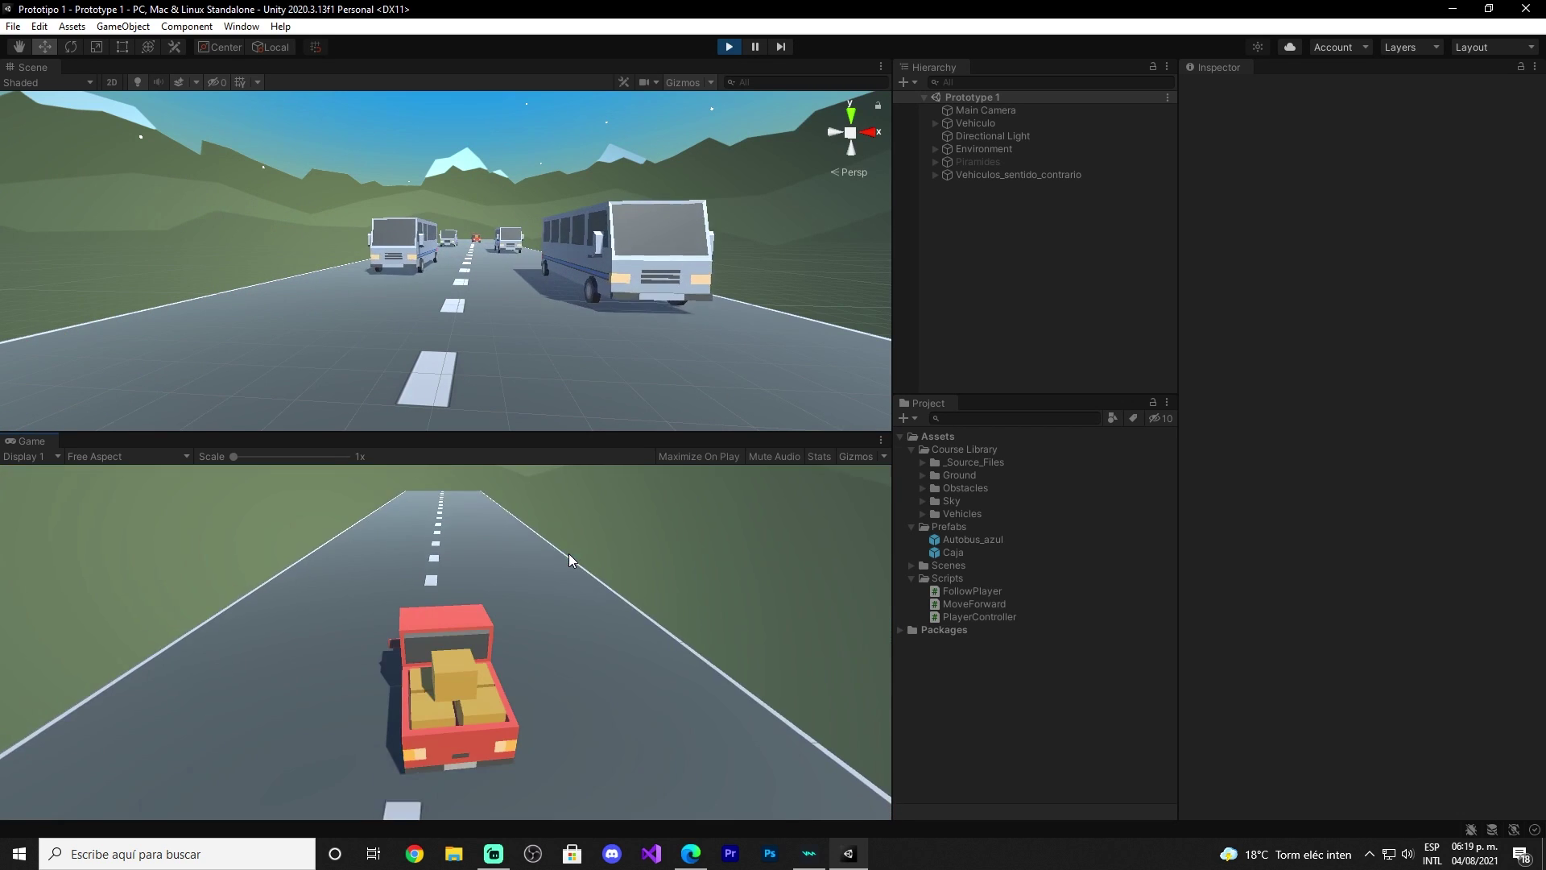
pyautogui.press('c')
pyautogui.press('c')
pyautogui.press('c')
pyautogui.press('c')
pyautogui.press('c')
pyautogui.press('c')
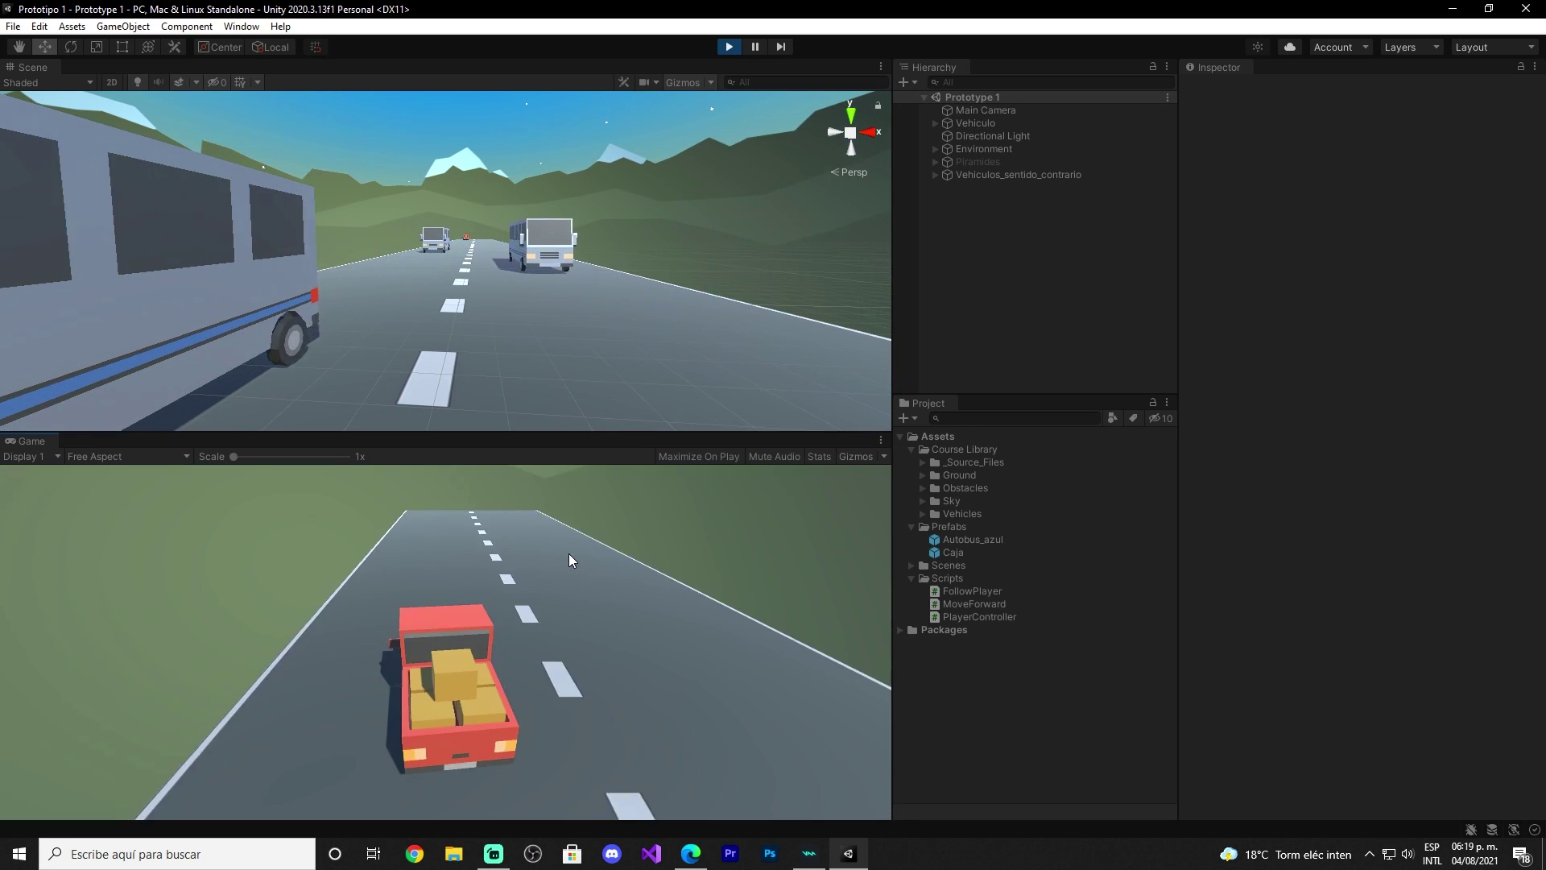
pyautogui.press('c')
# - Steer the truck left and right along the road with the arrow keys
pyautogui.press('Right')
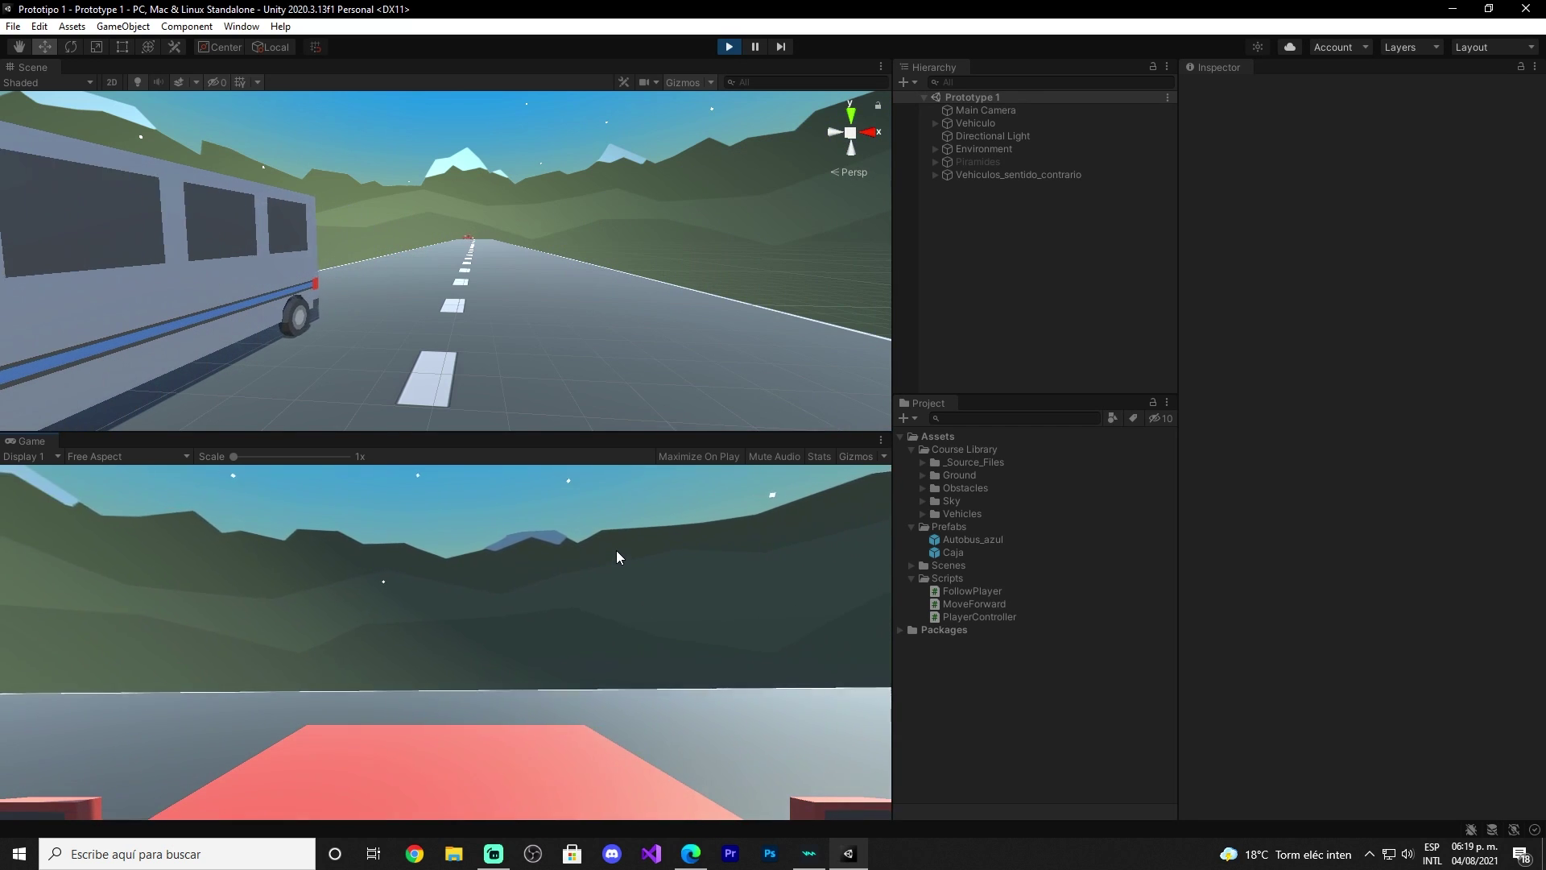
pyautogui.press('Left')
pyautogui.press('Right')
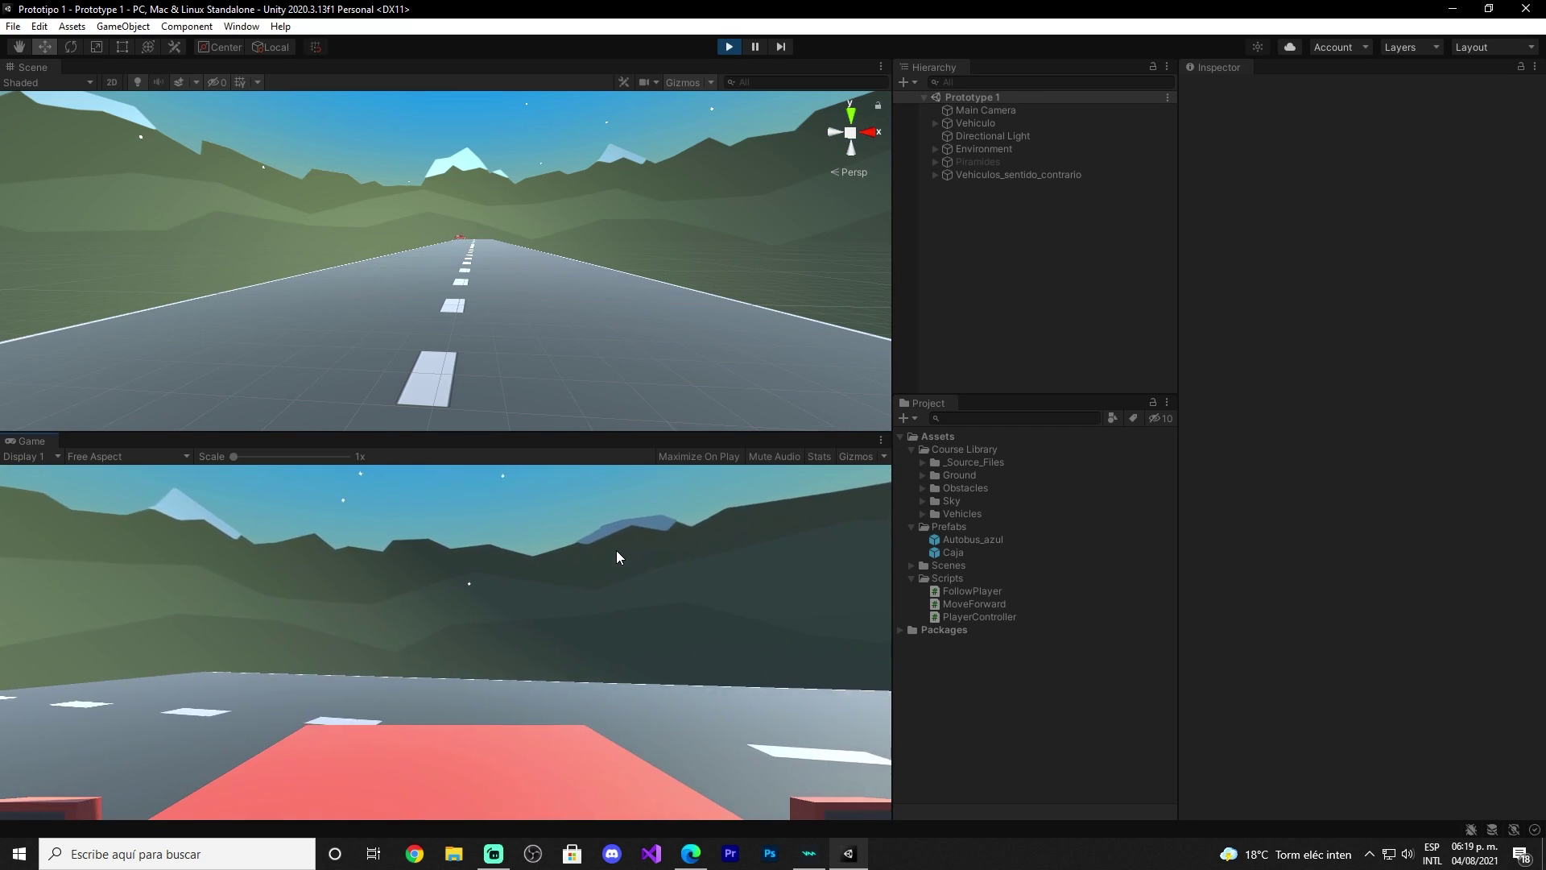
pyautogui.press('Right')
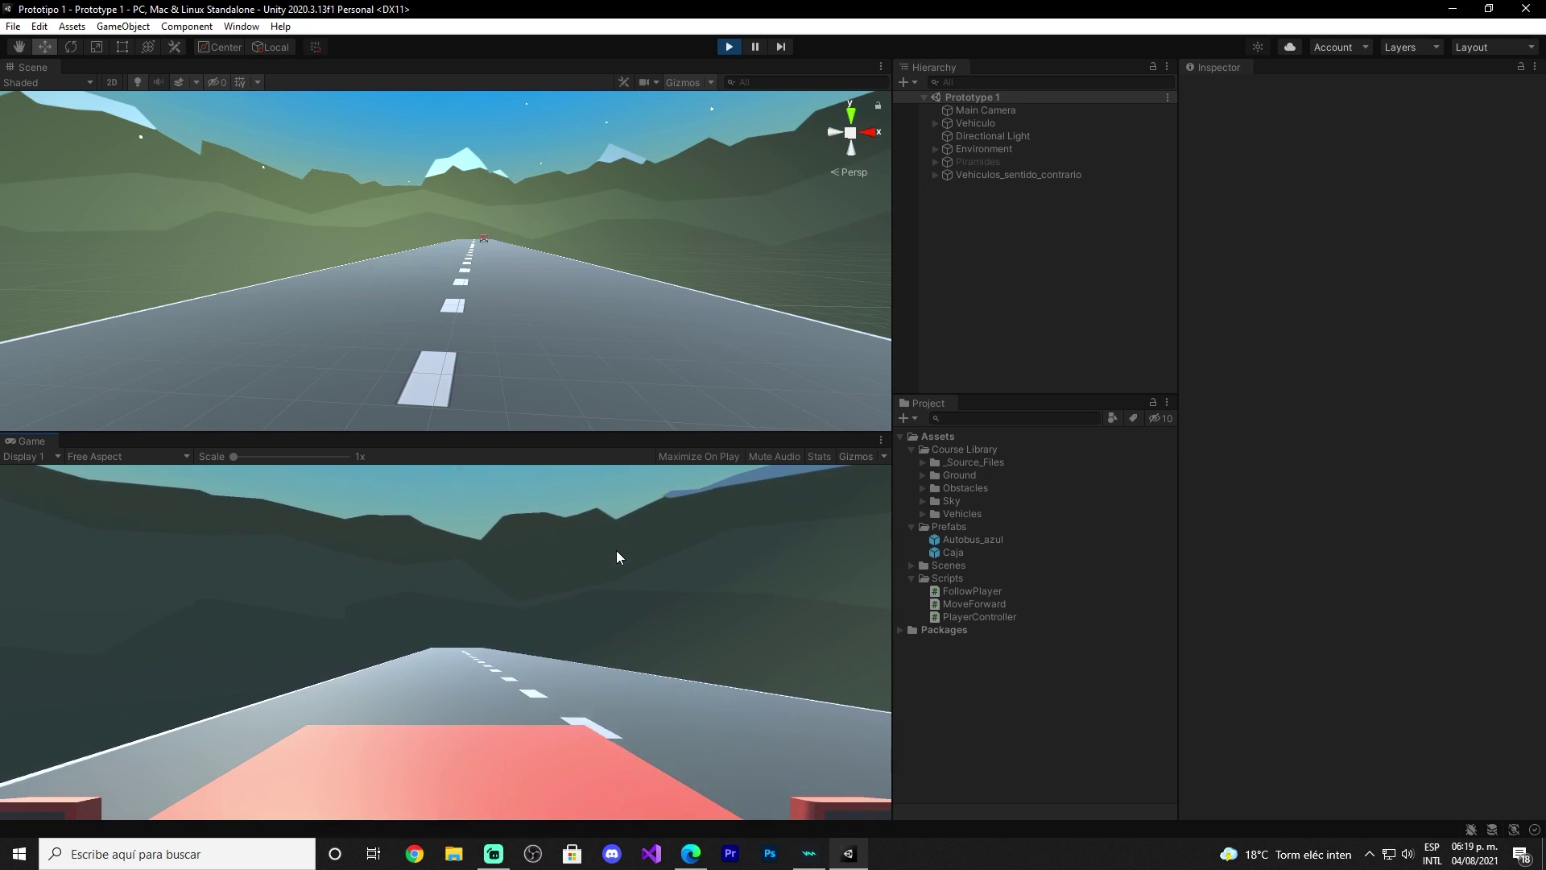
pyautogui.press('Left')
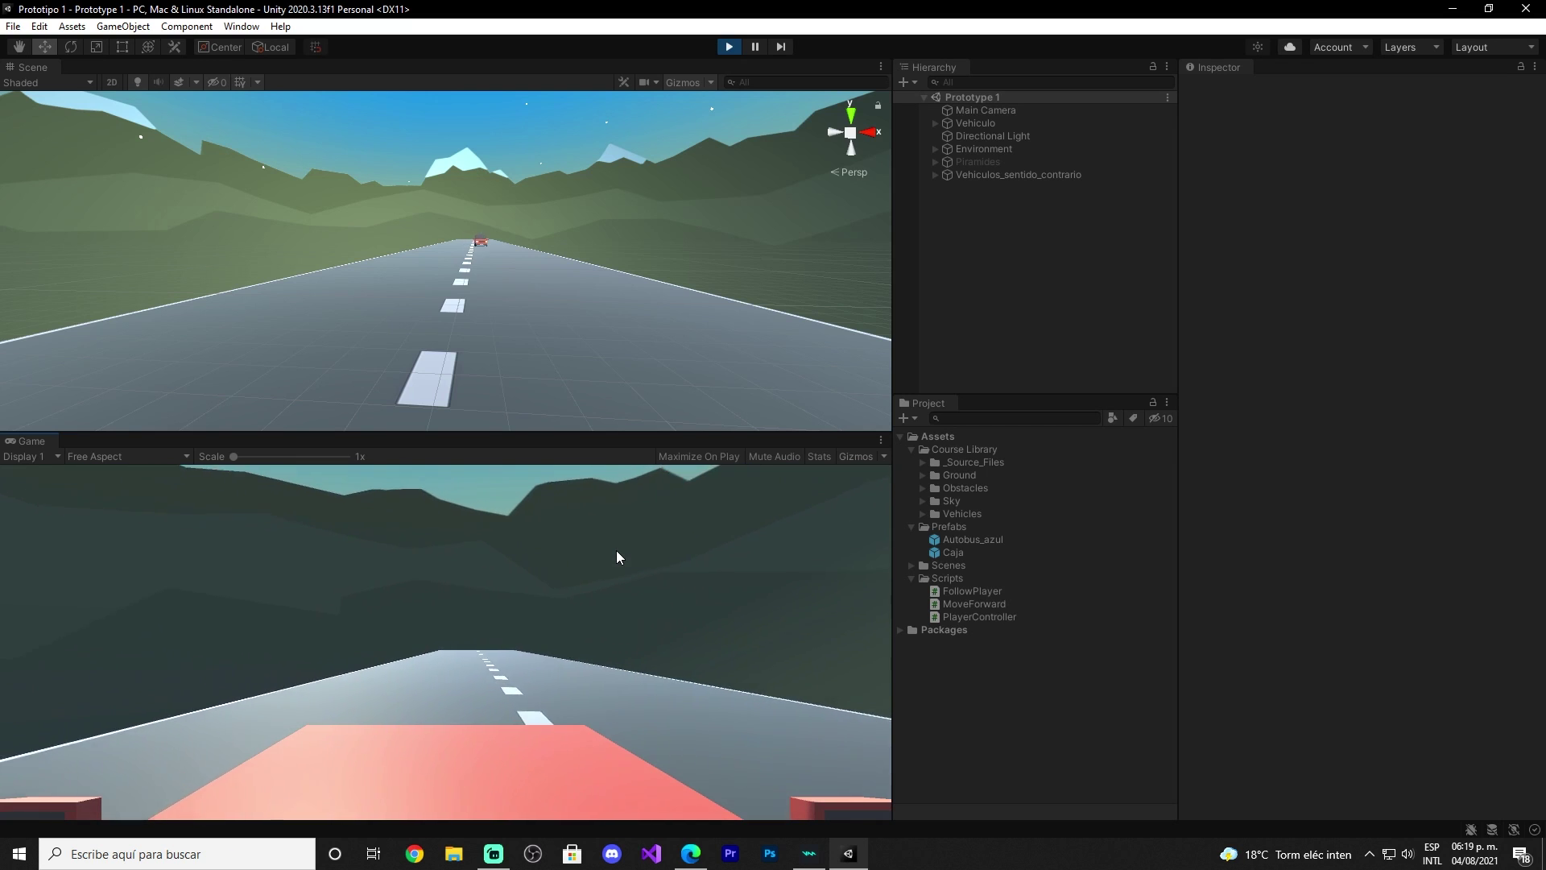
pyautogui.press('Left')
pyautogui.press('Right')
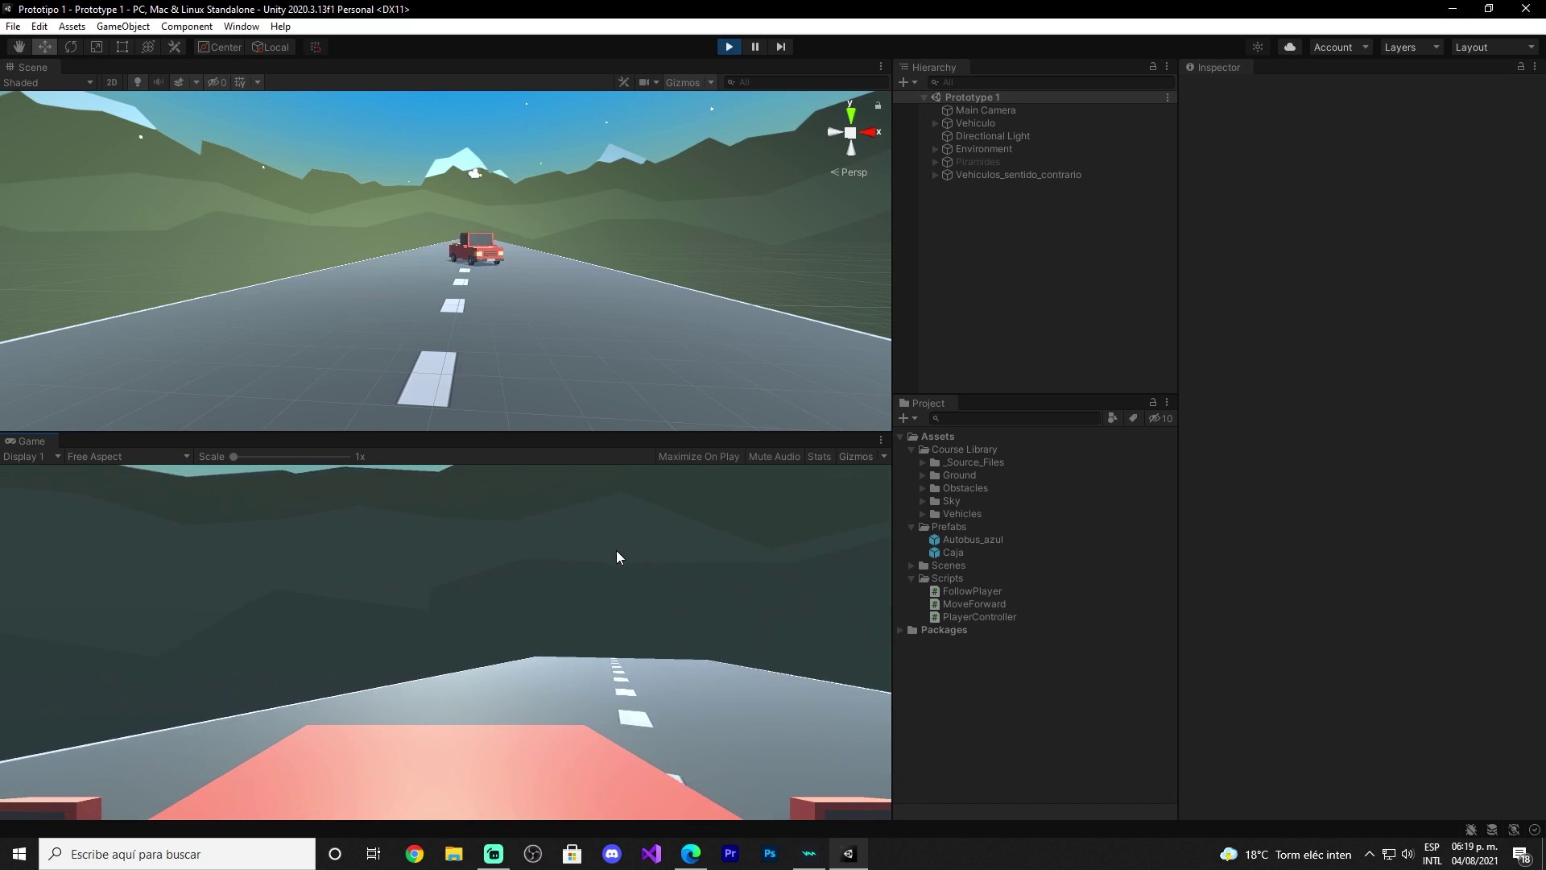
pyautogui.press('Right')
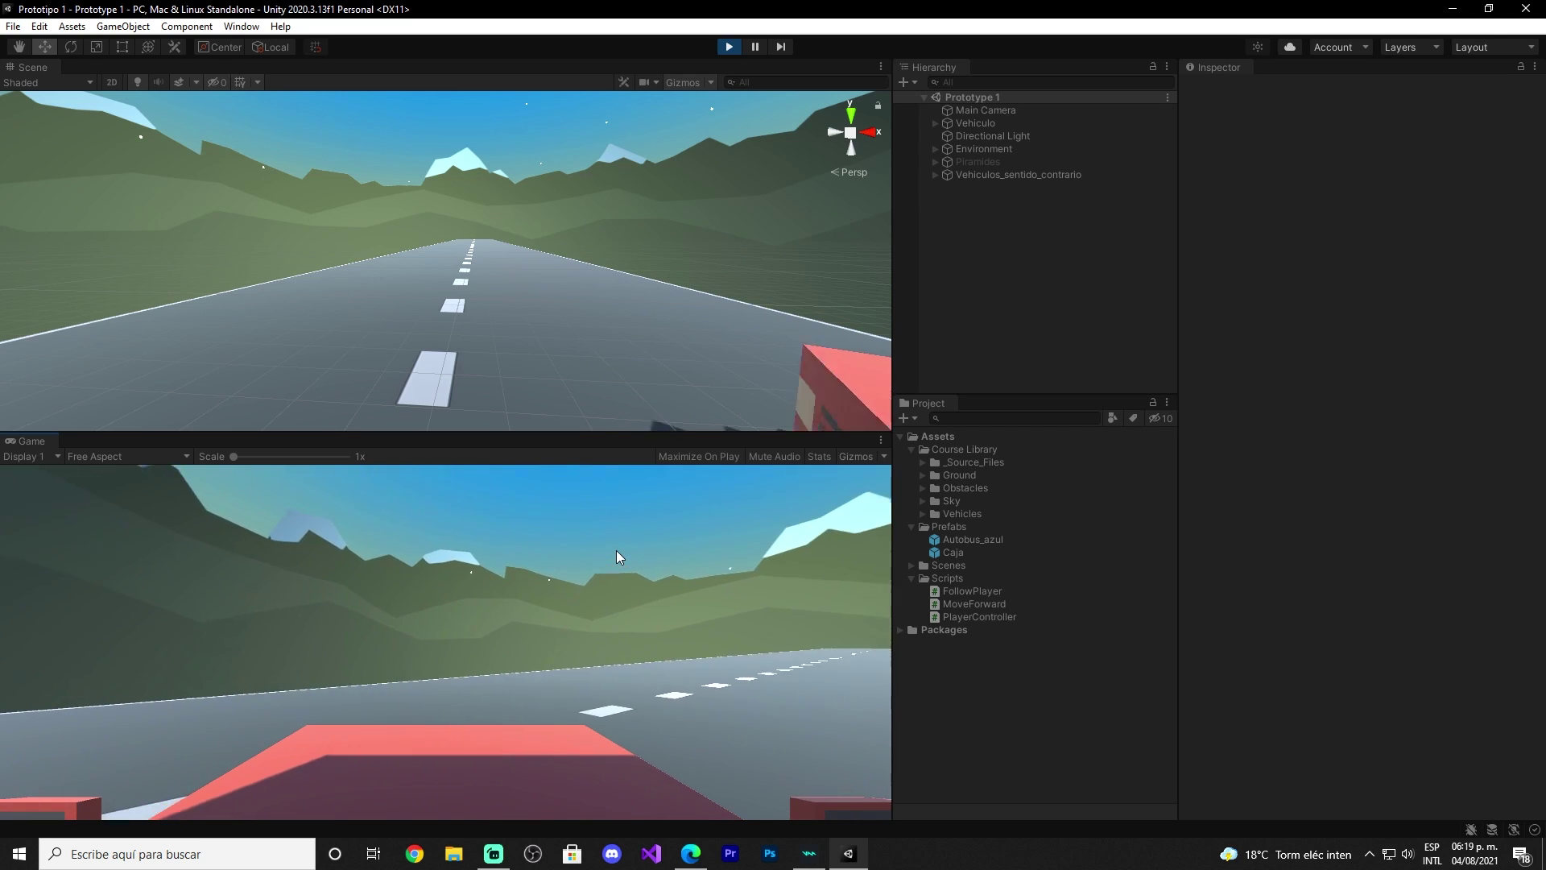
pyautogui.press('Left')
pyautogui.press('Left')
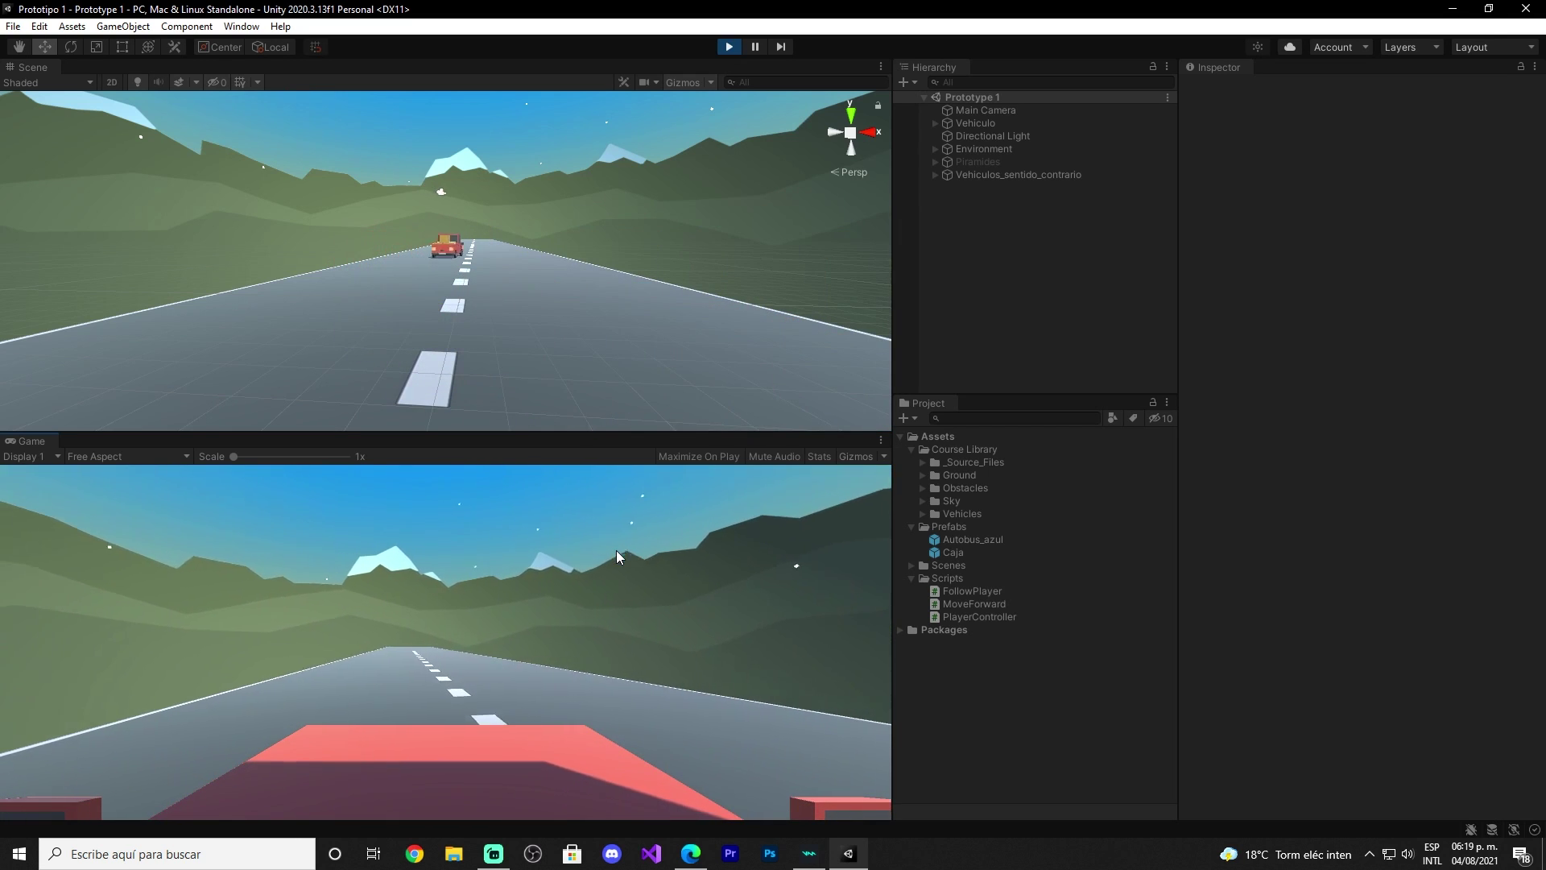
pyautogui.press('Right')
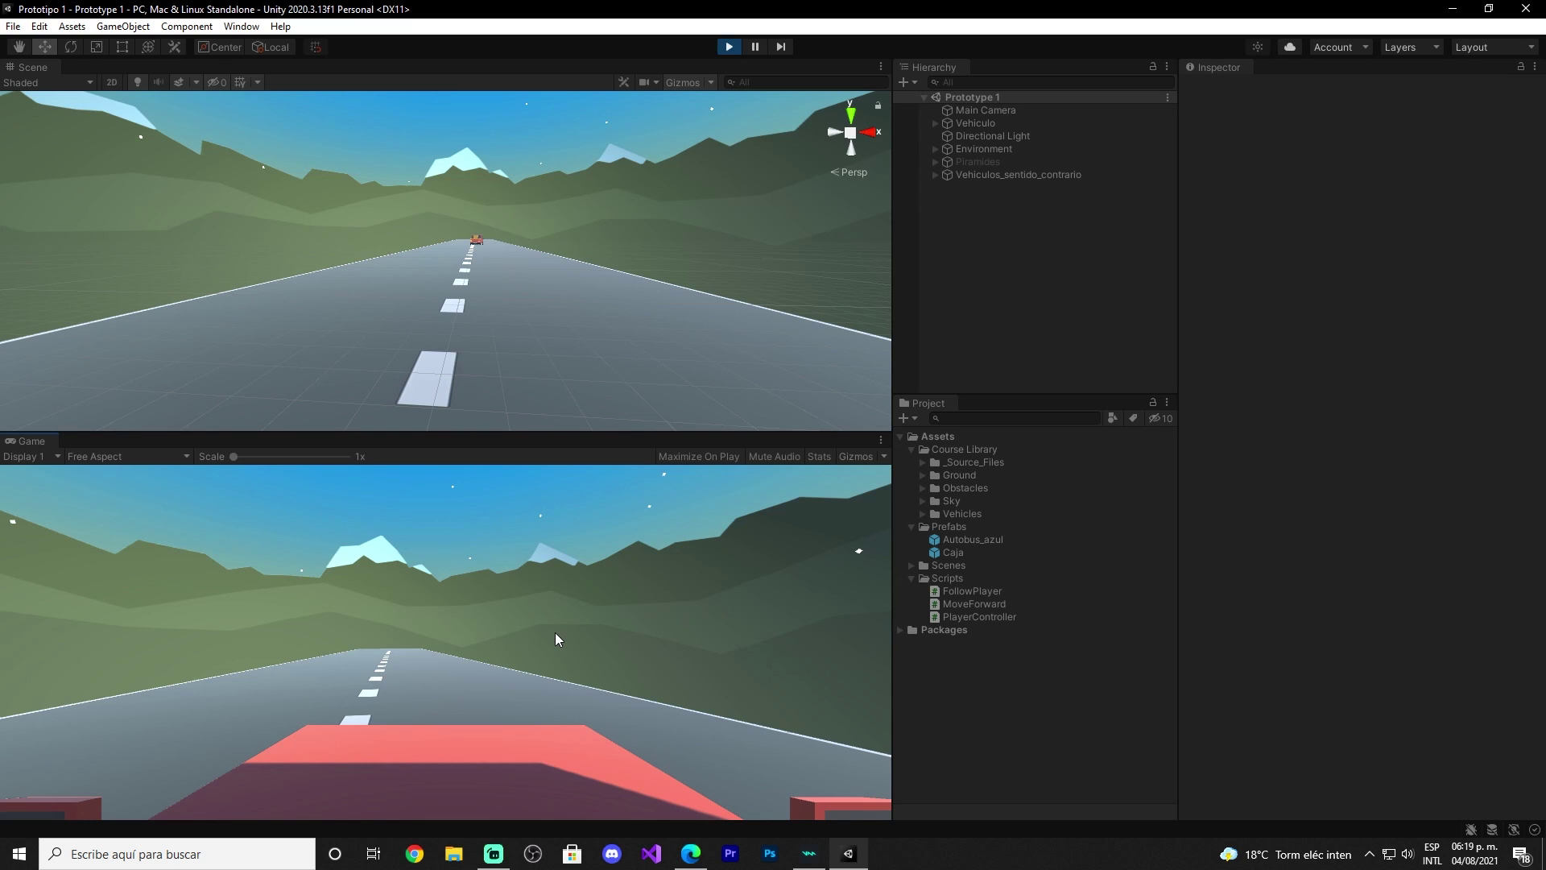
pyautogui.press('Left')
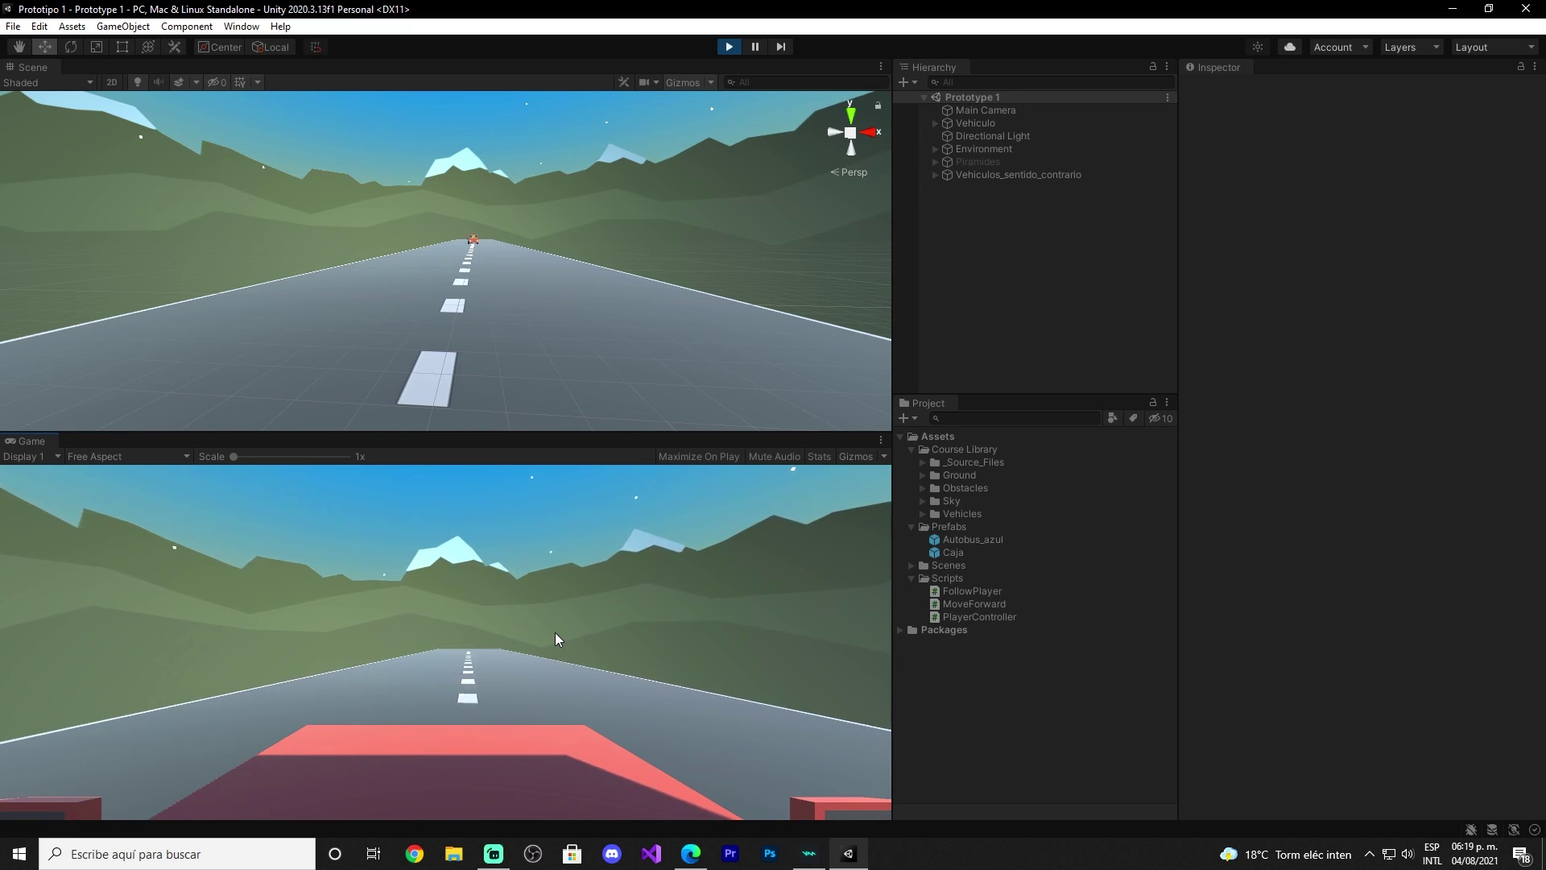
pyautogui.press('Right')
pyautogui.press('Left')
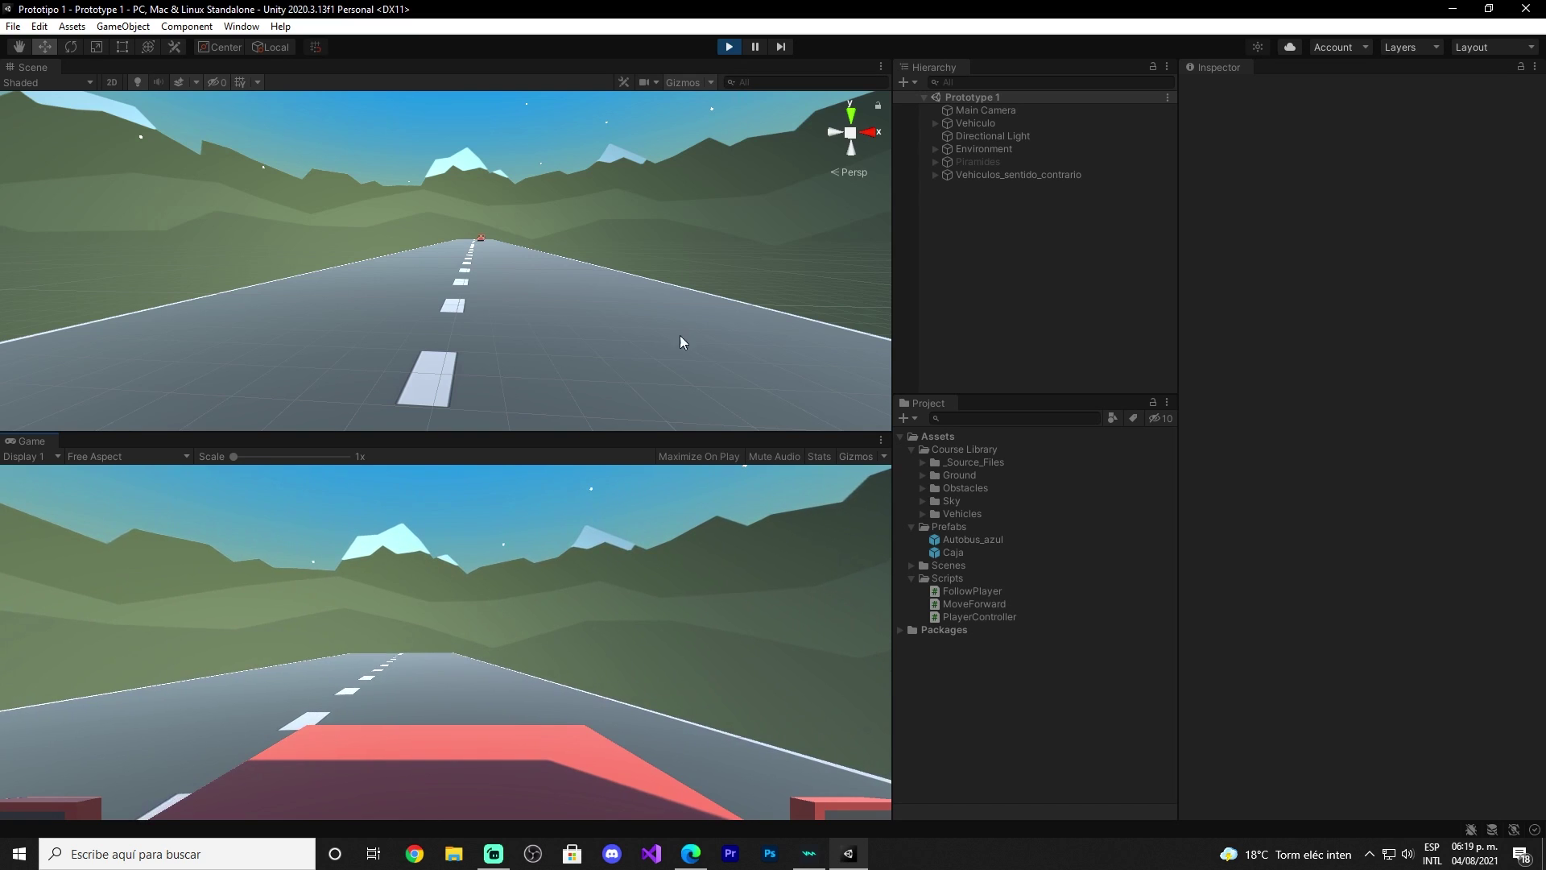
pyautogui.press('Right')
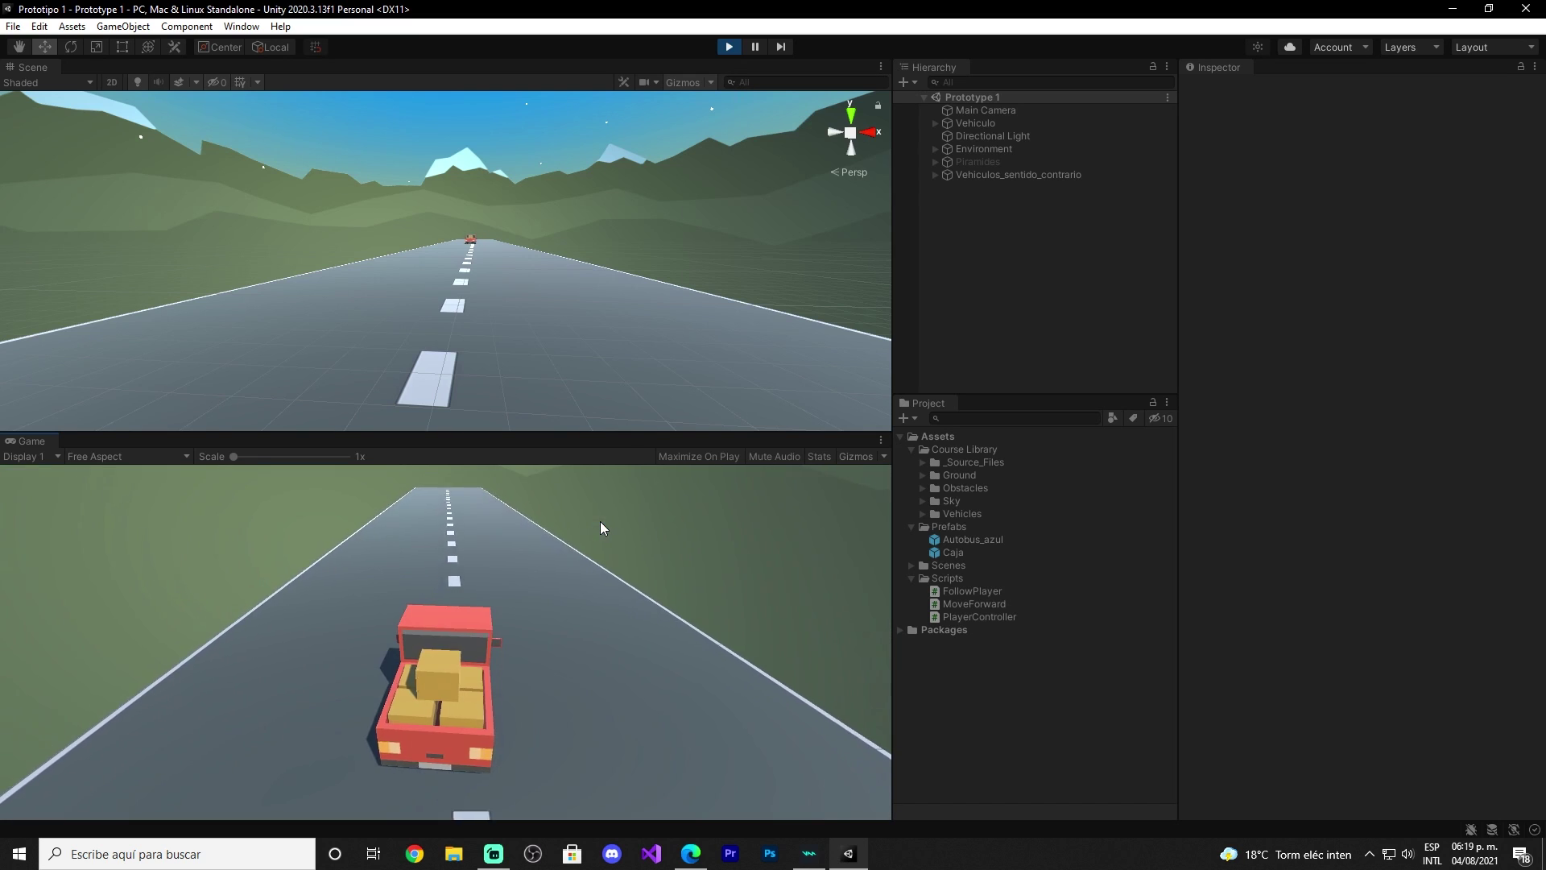
pyautogui.press('Right')
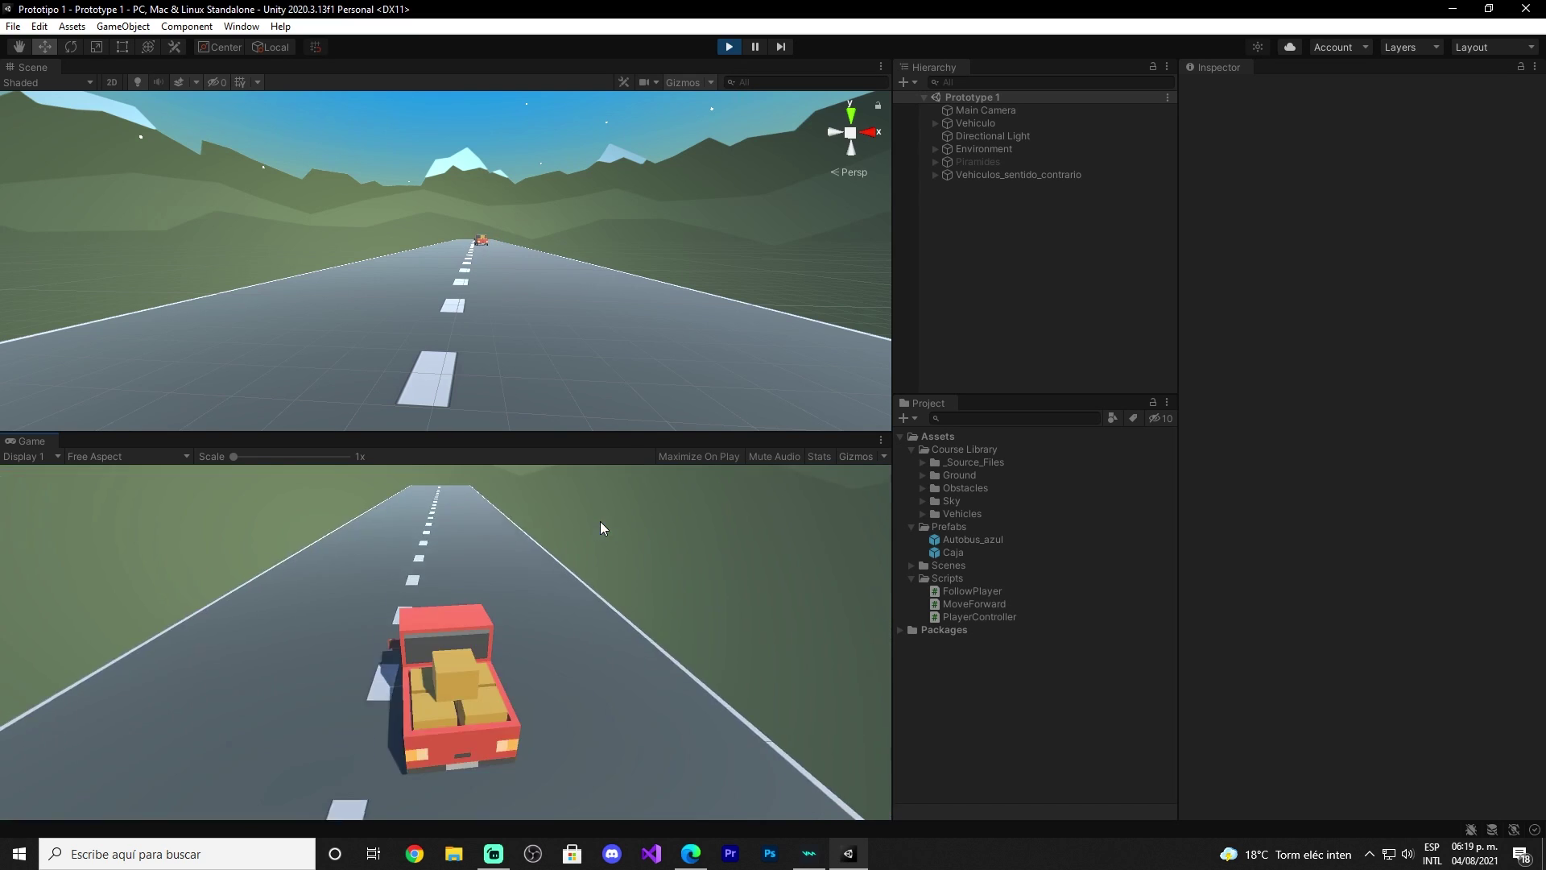
pyautogui.press('Left')
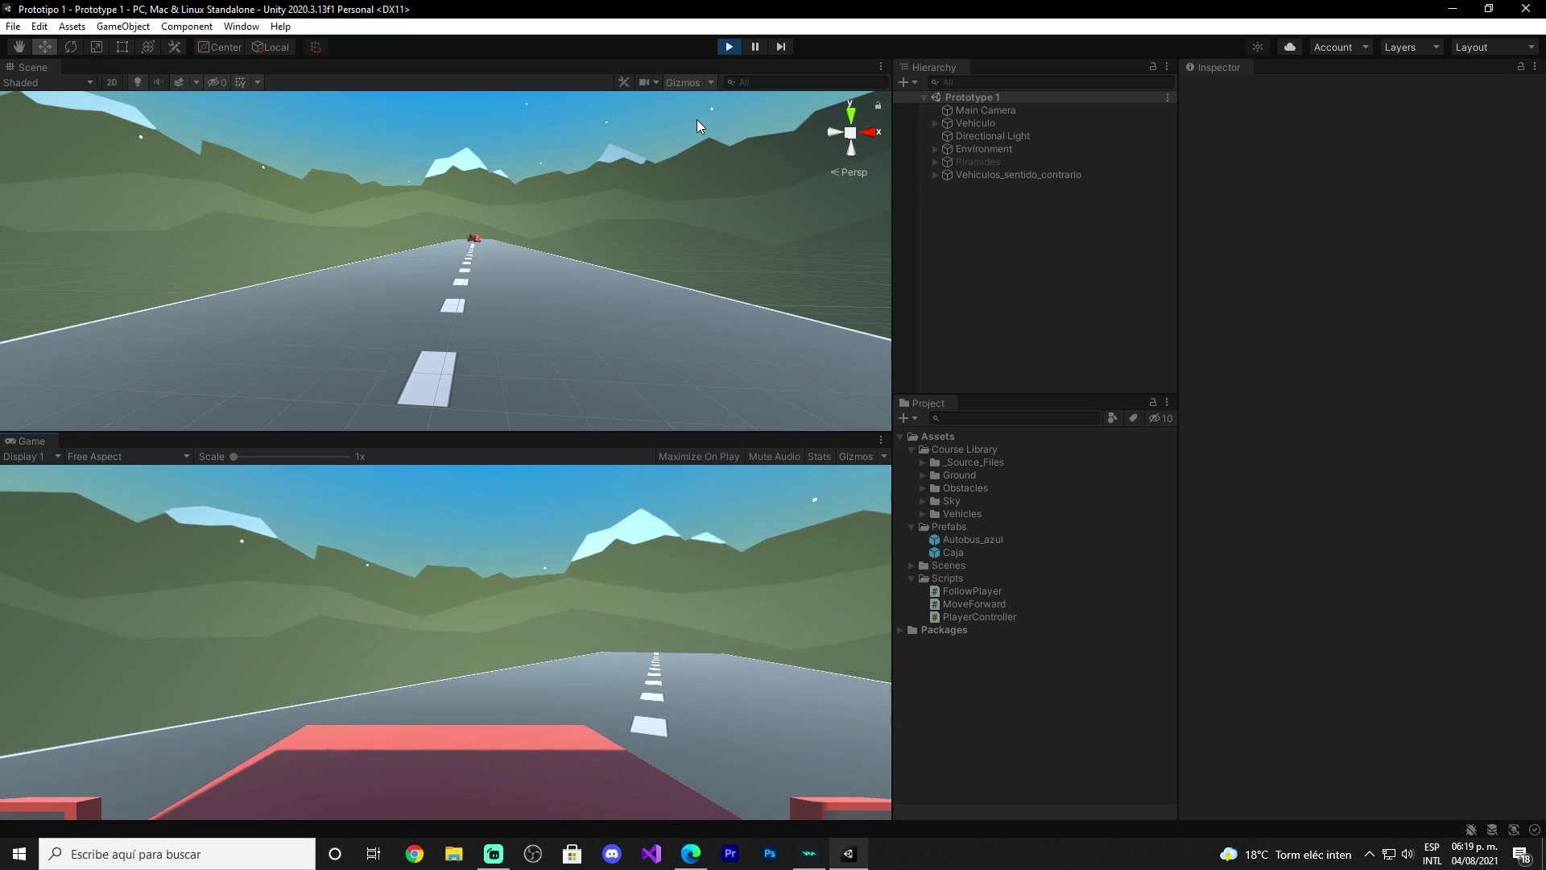
# - Exit Play mode so the road scene resets to its starting layout
pyautogui.click(728, 47)
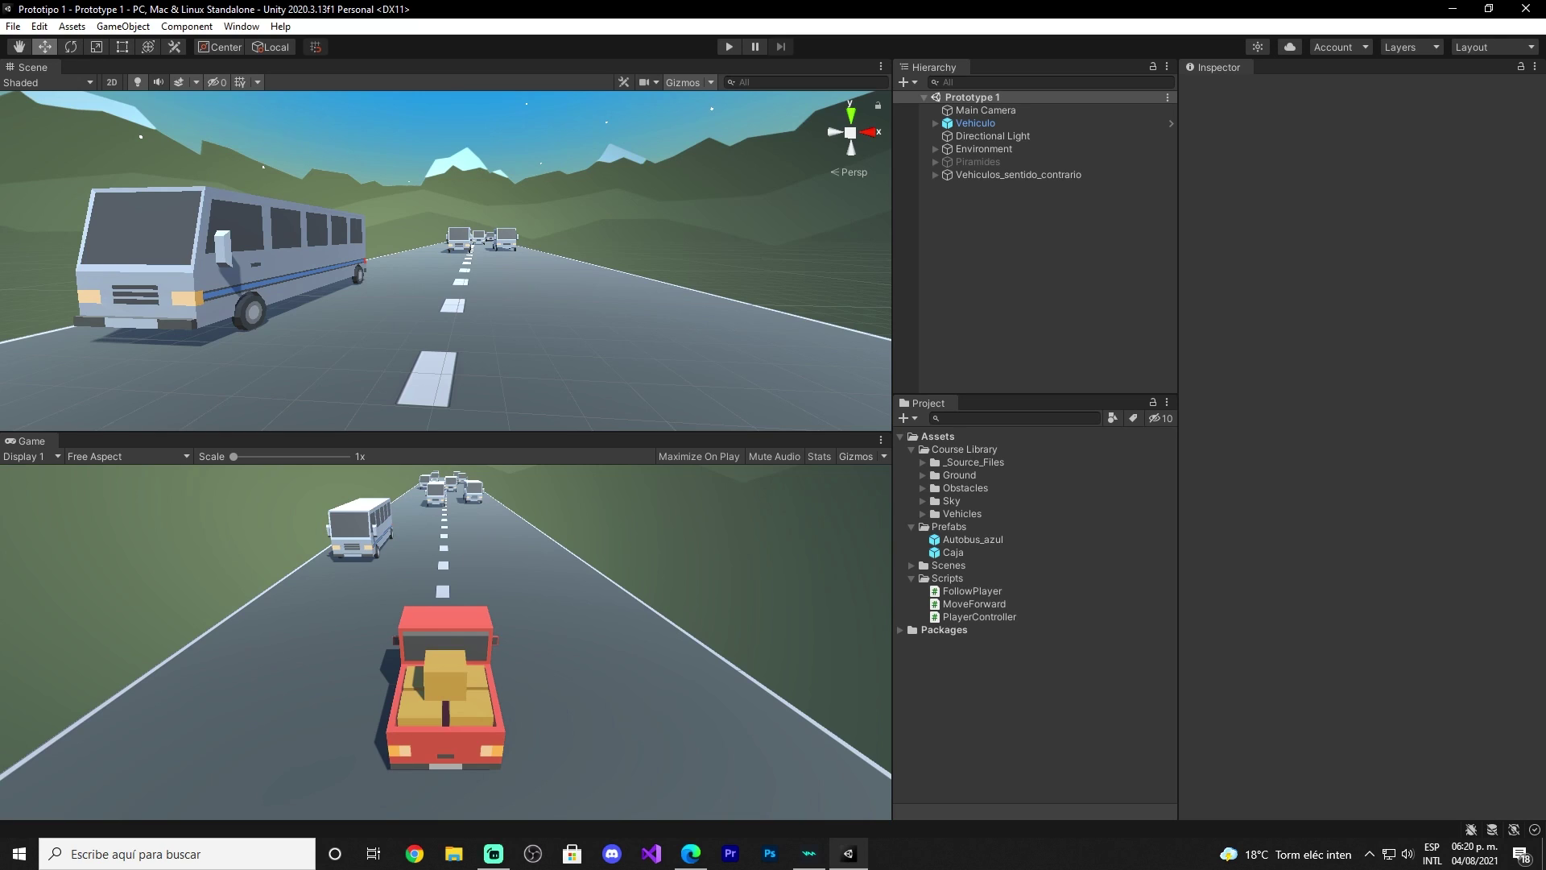
# - Expand Assets > Scripts and open the PlayerController script in Visual Studio
pyautogui.click(910, 579)
pyautogui.click(911, 579)
pyautogui.click(910, 579)
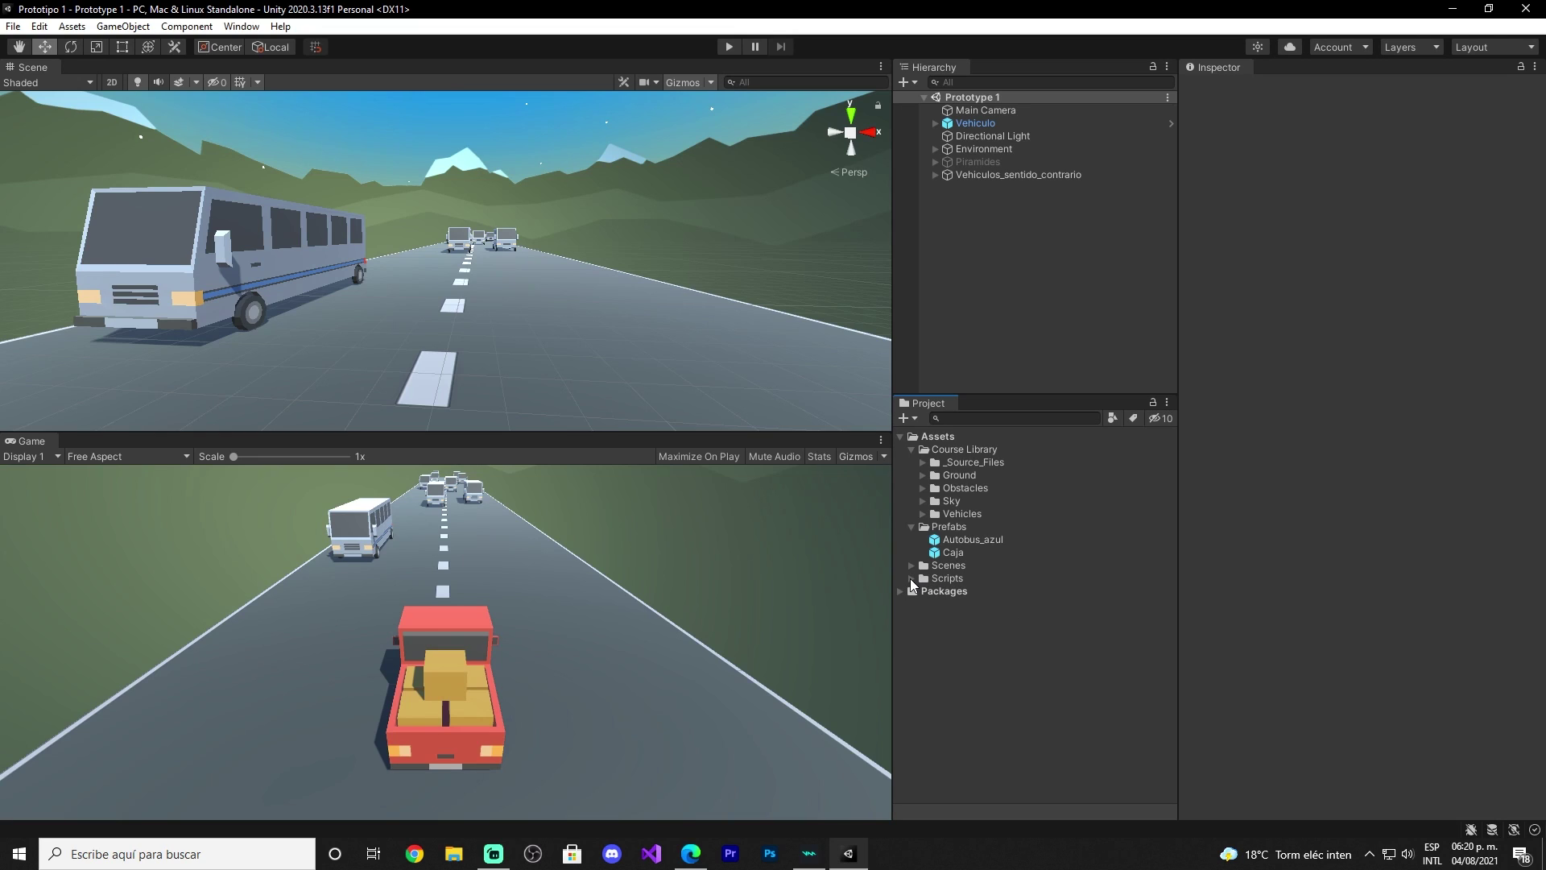
pyautogui.click(911, 578)
pyautogui.click(930, 578)
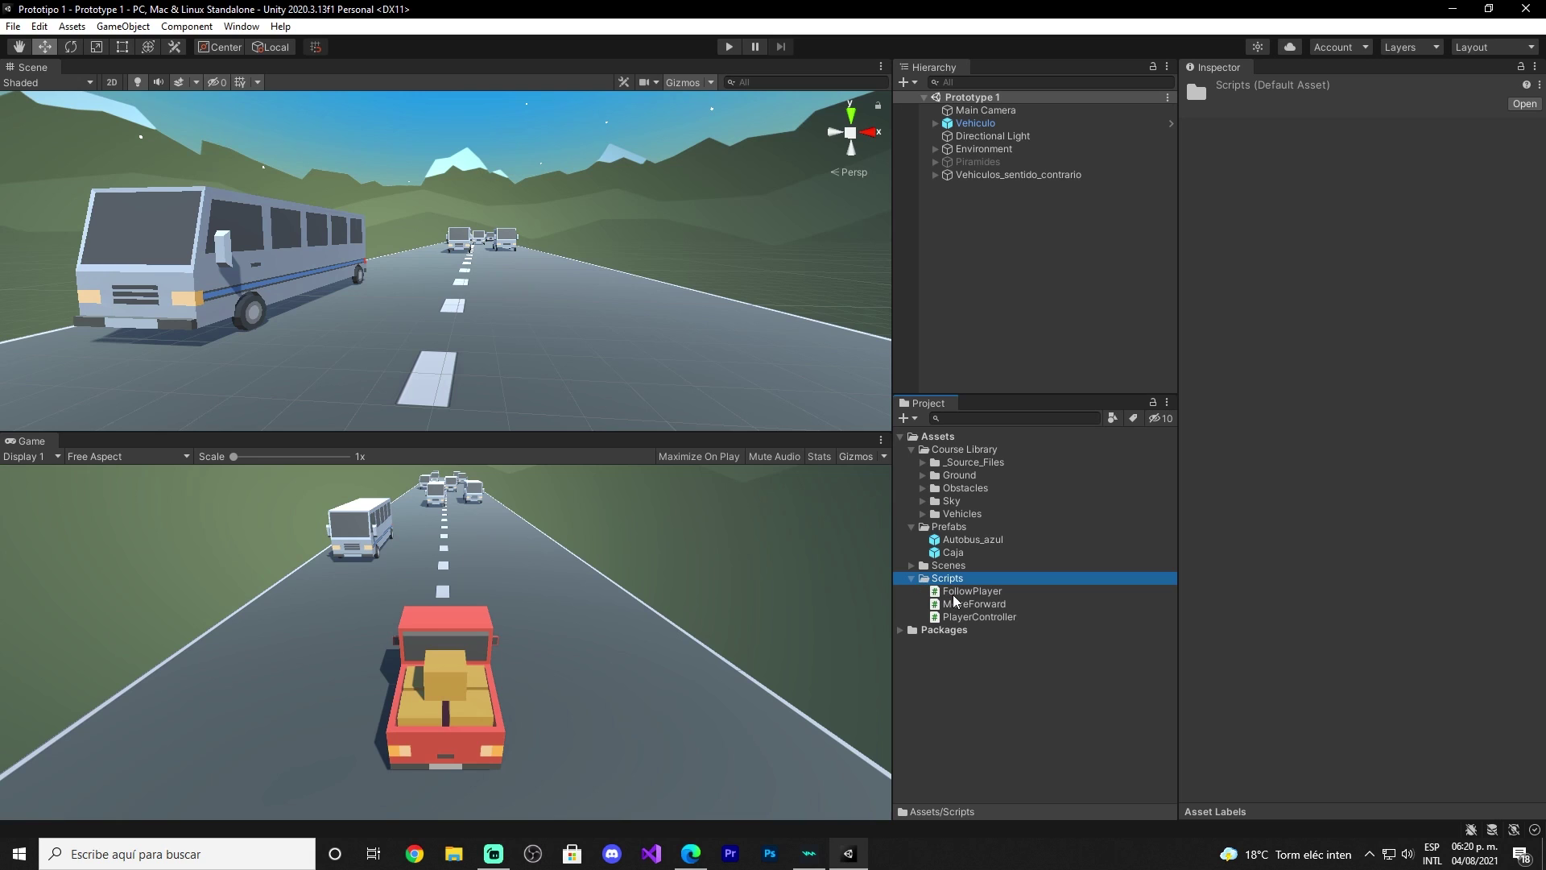
pyautogui.click(965, 617)
pyautogui.doubleClick(965, 618)
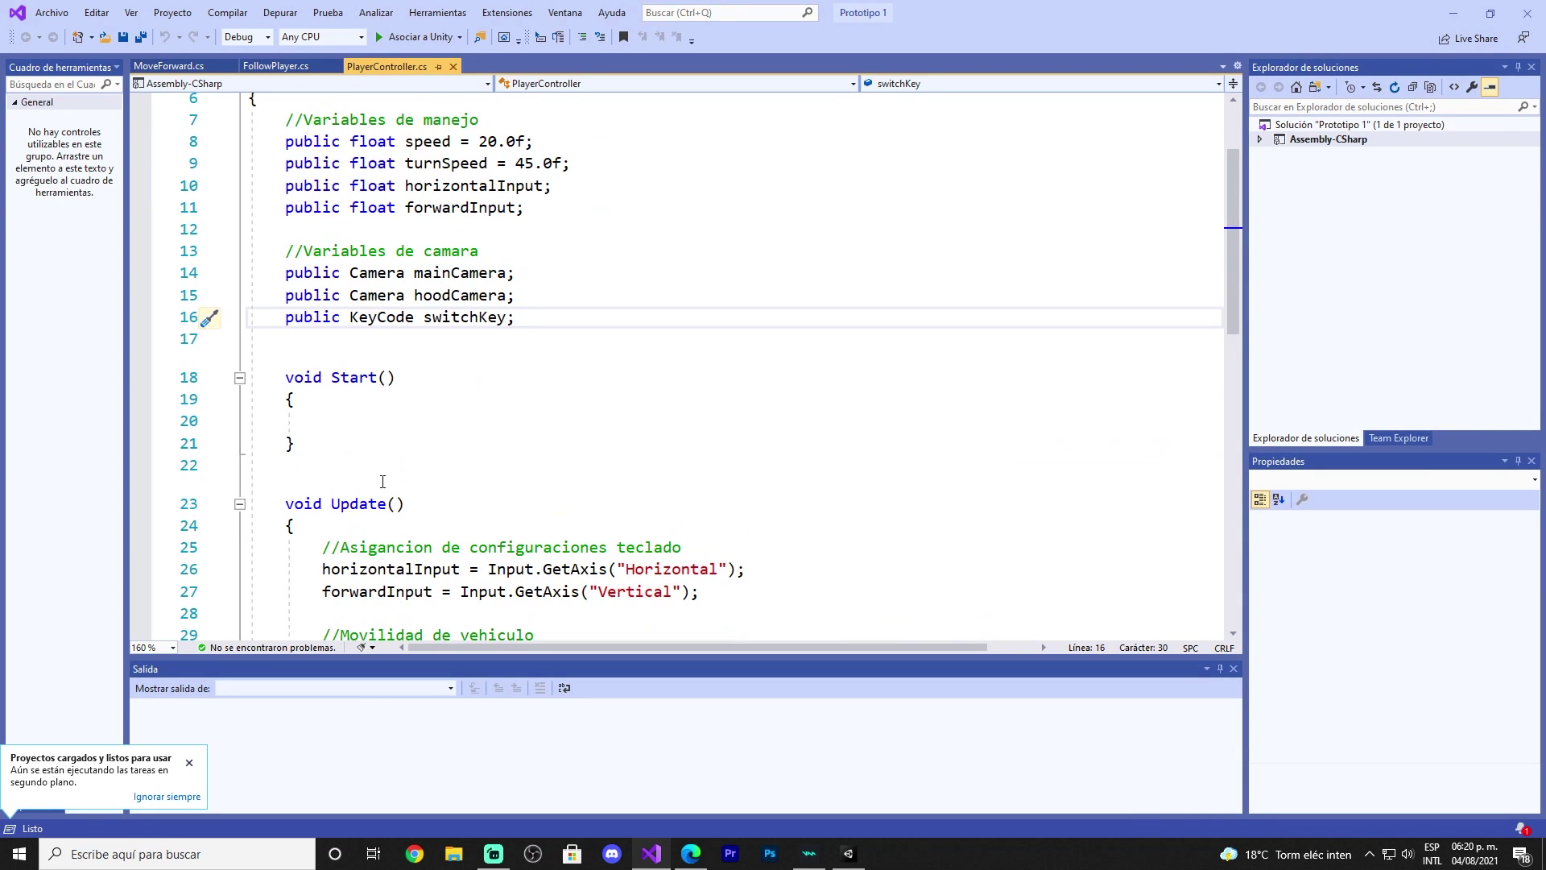
# - Add a '//Variables multijugador' comment line below the switchKey declaration
pyautogui.click(539, 323)
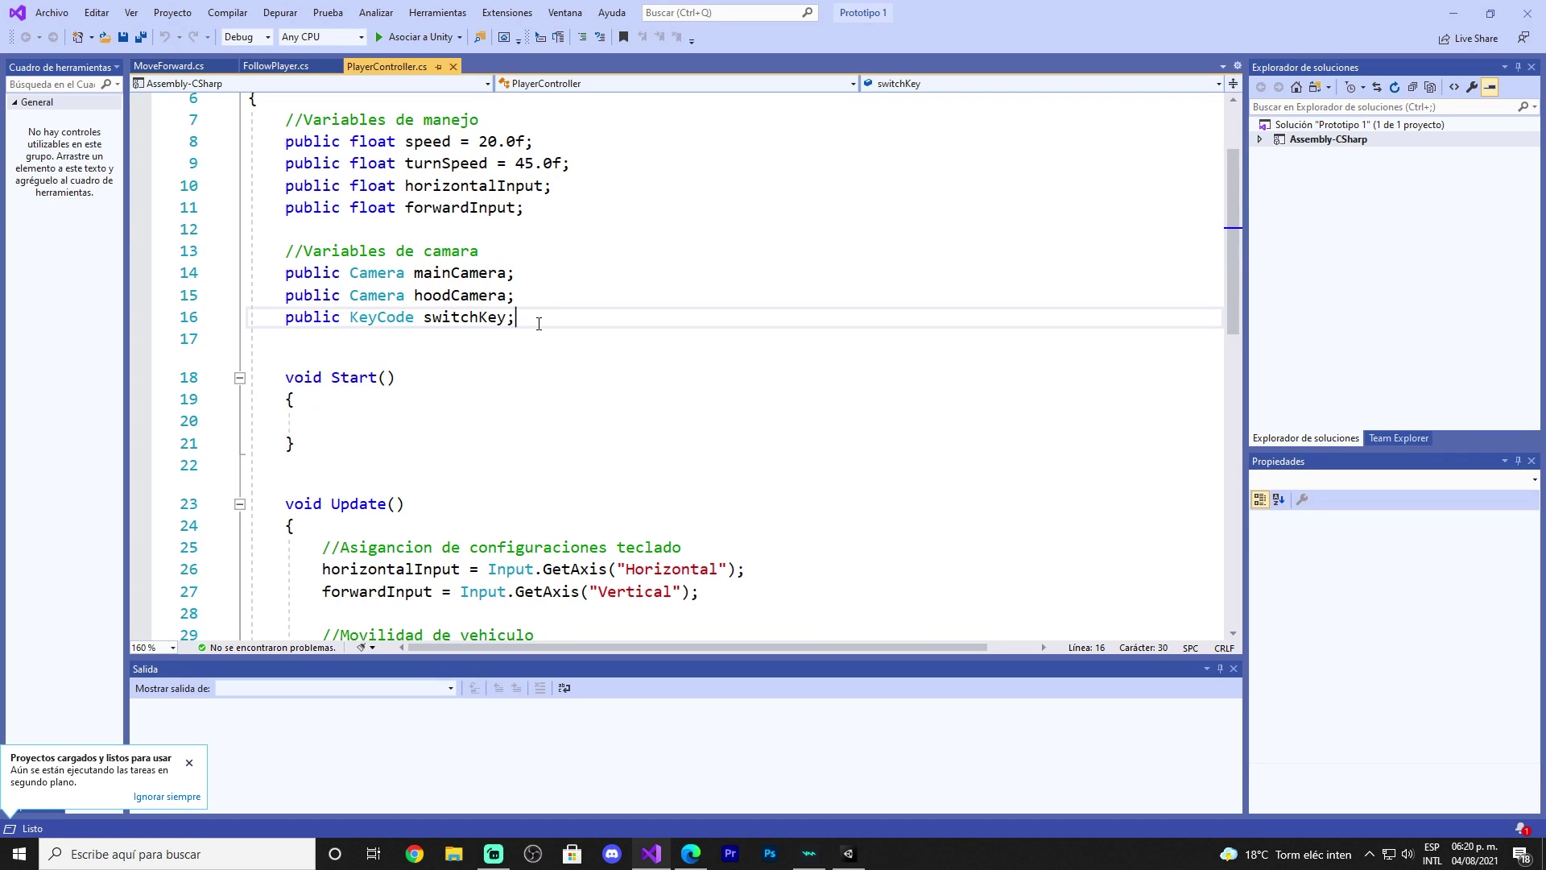
pyautogui.press('Return')
pyautogui.press('Return')
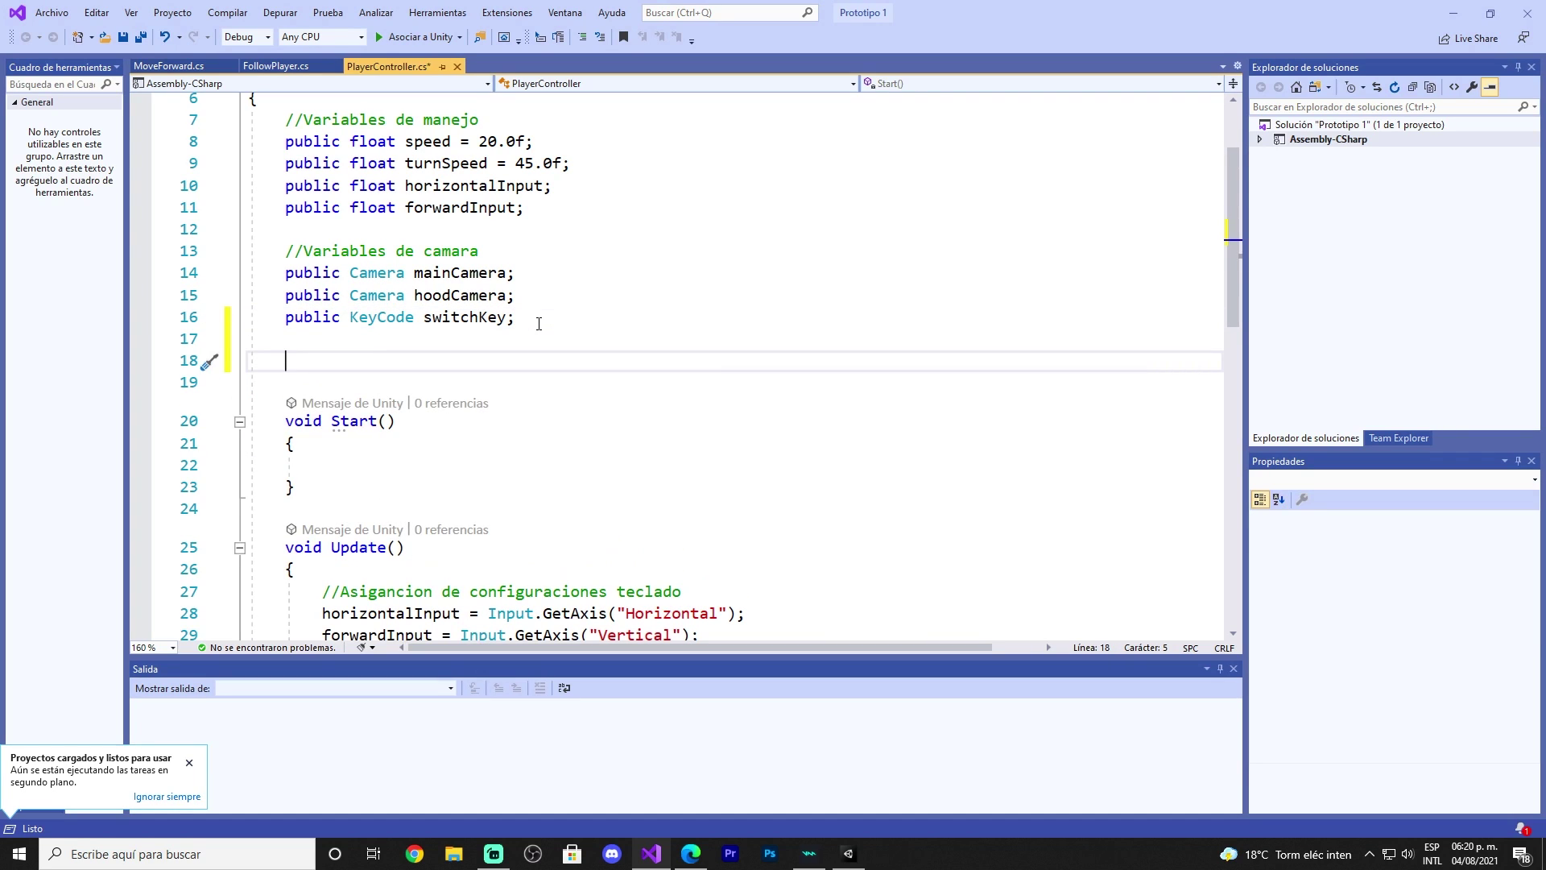
pyautogui.write('//')
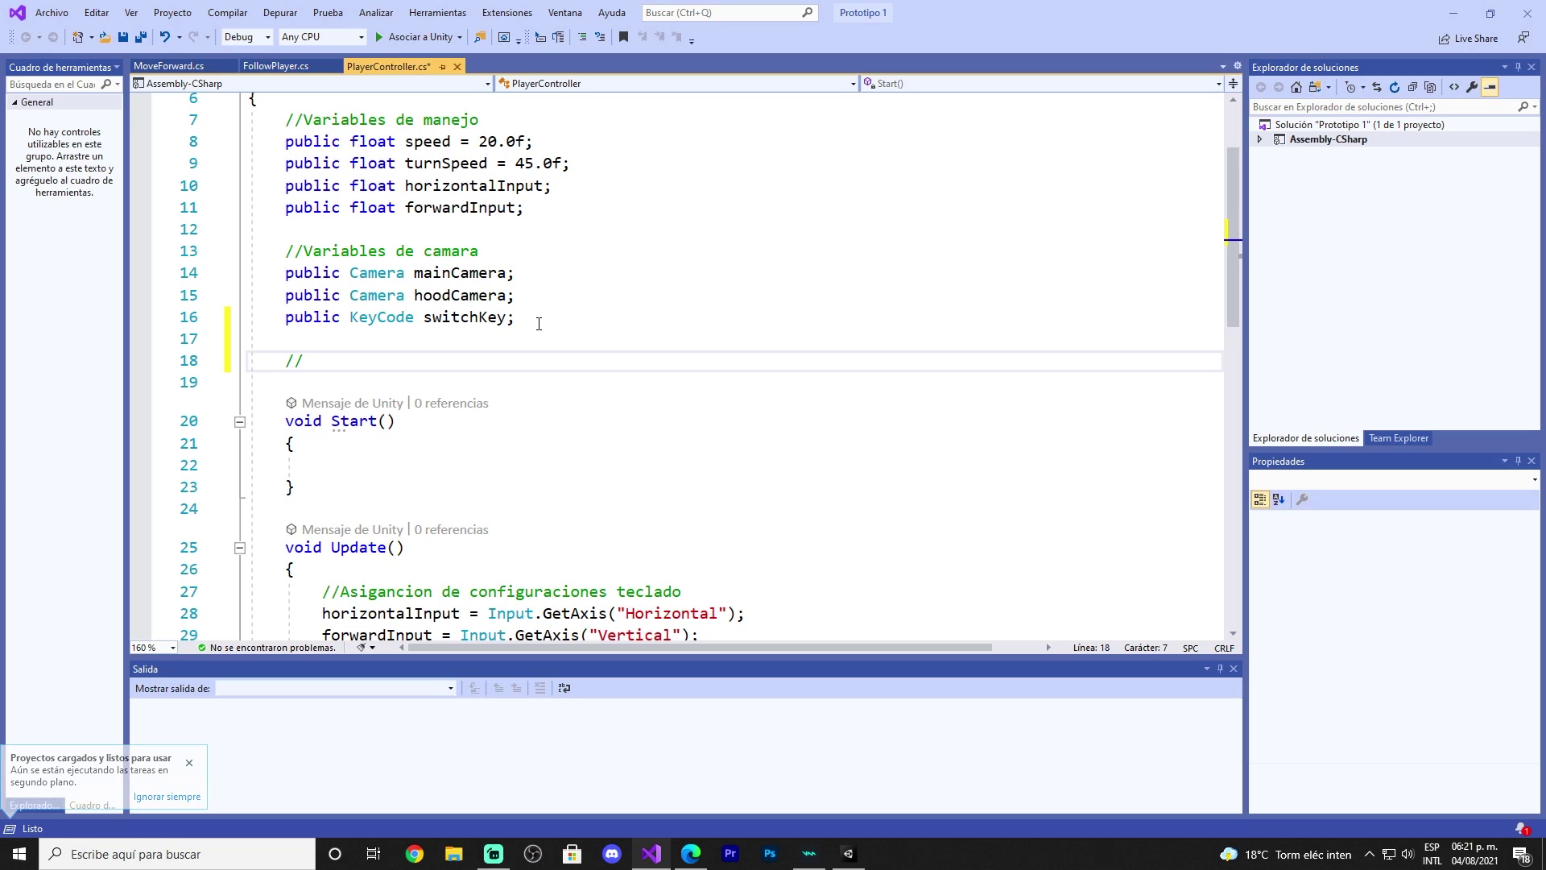
pyautogui.write('Variables ')
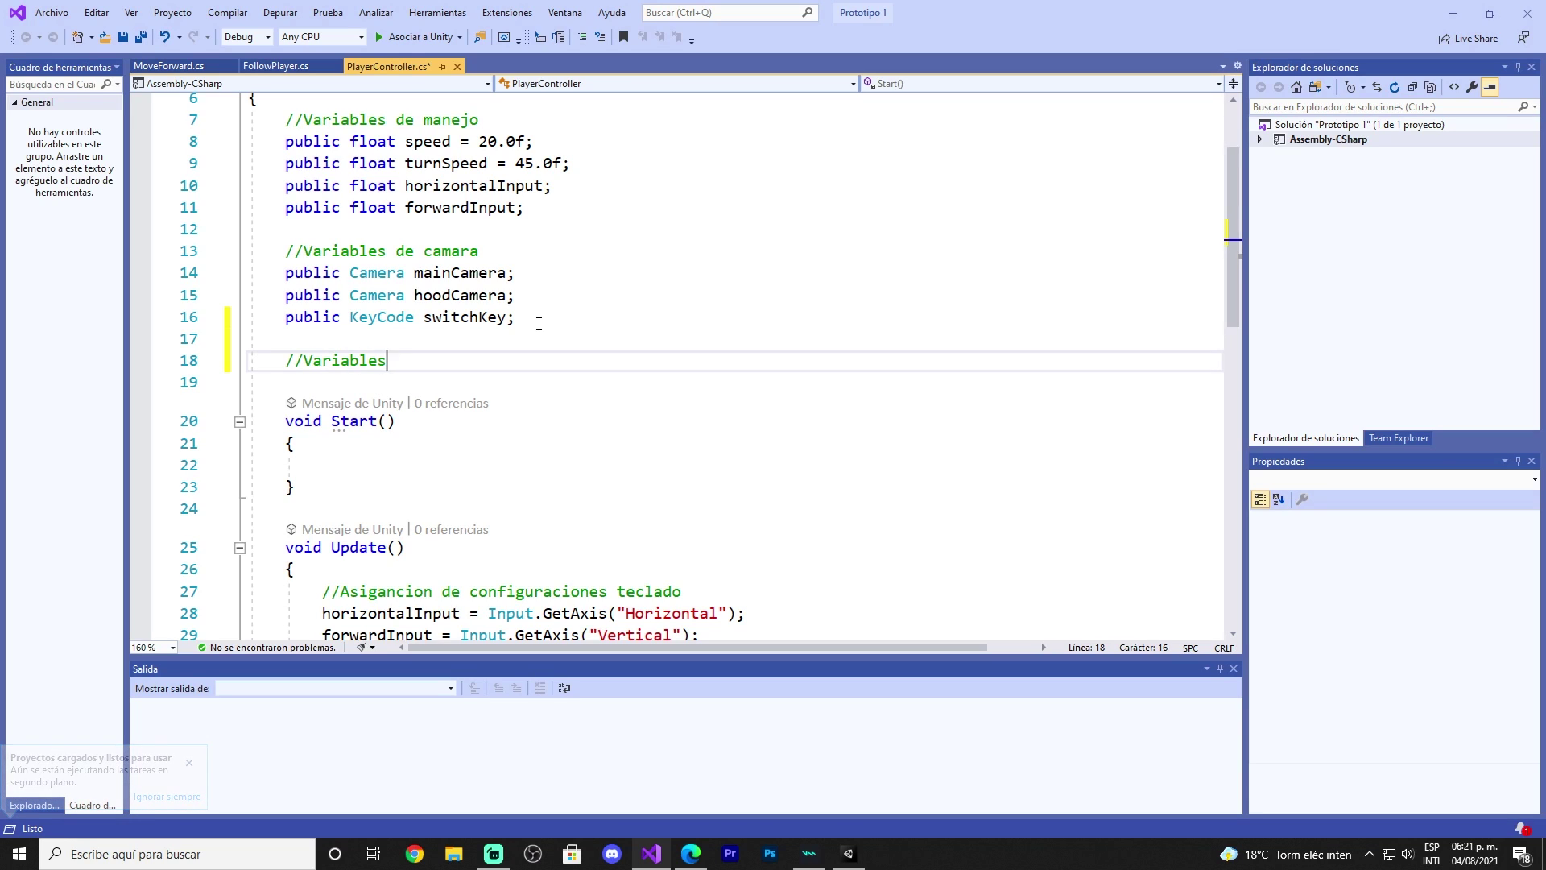
pyautogui.write('multi')
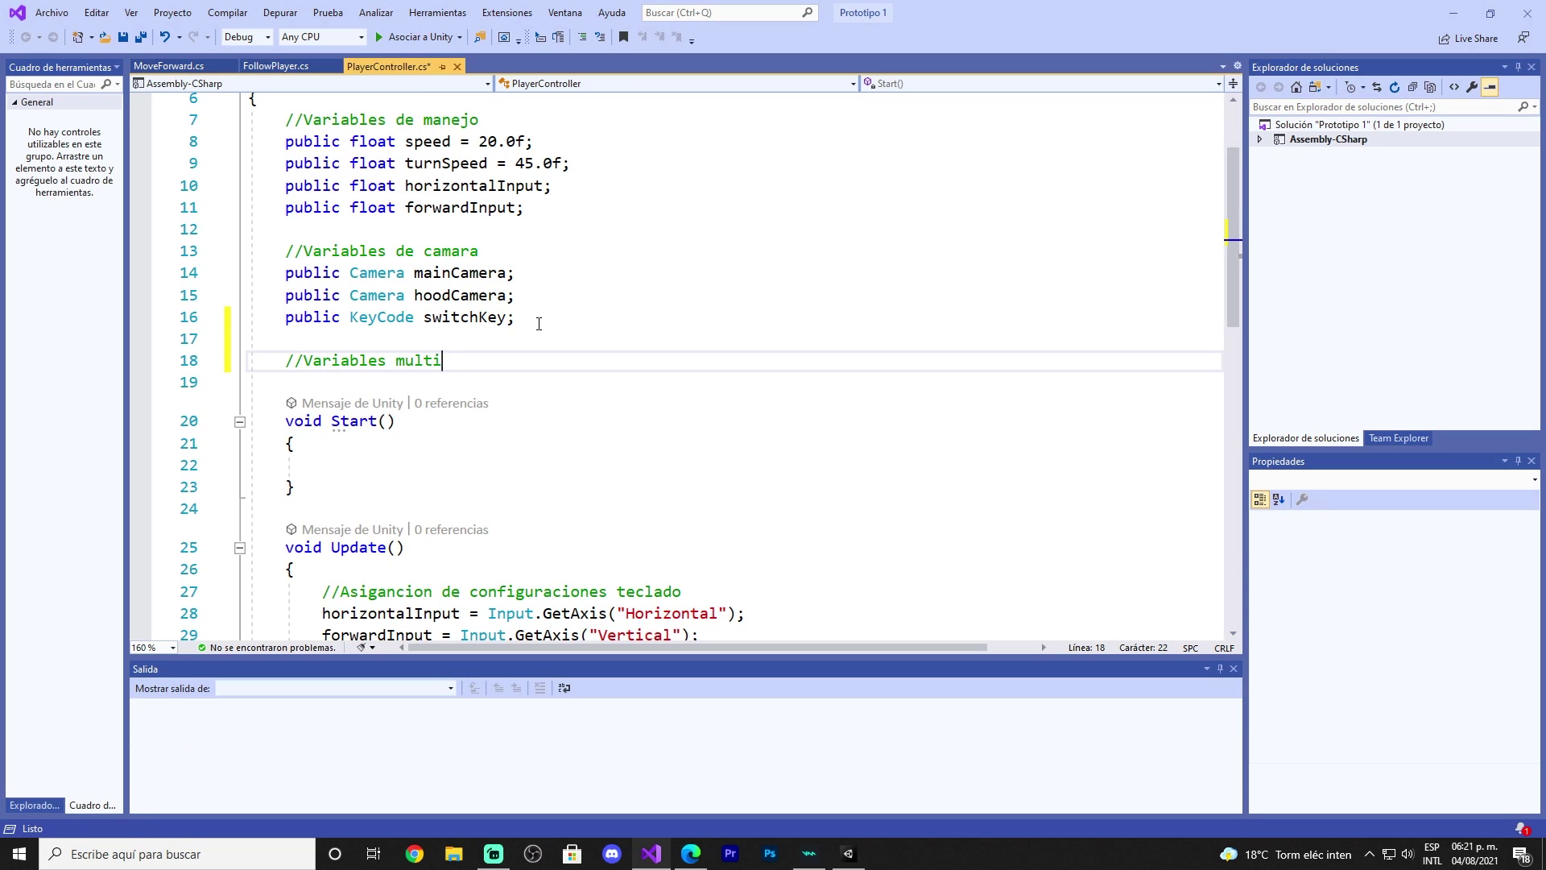
pyautogui.write('juga')
pyautogui.write('dor')
pyautogui.press('Return')
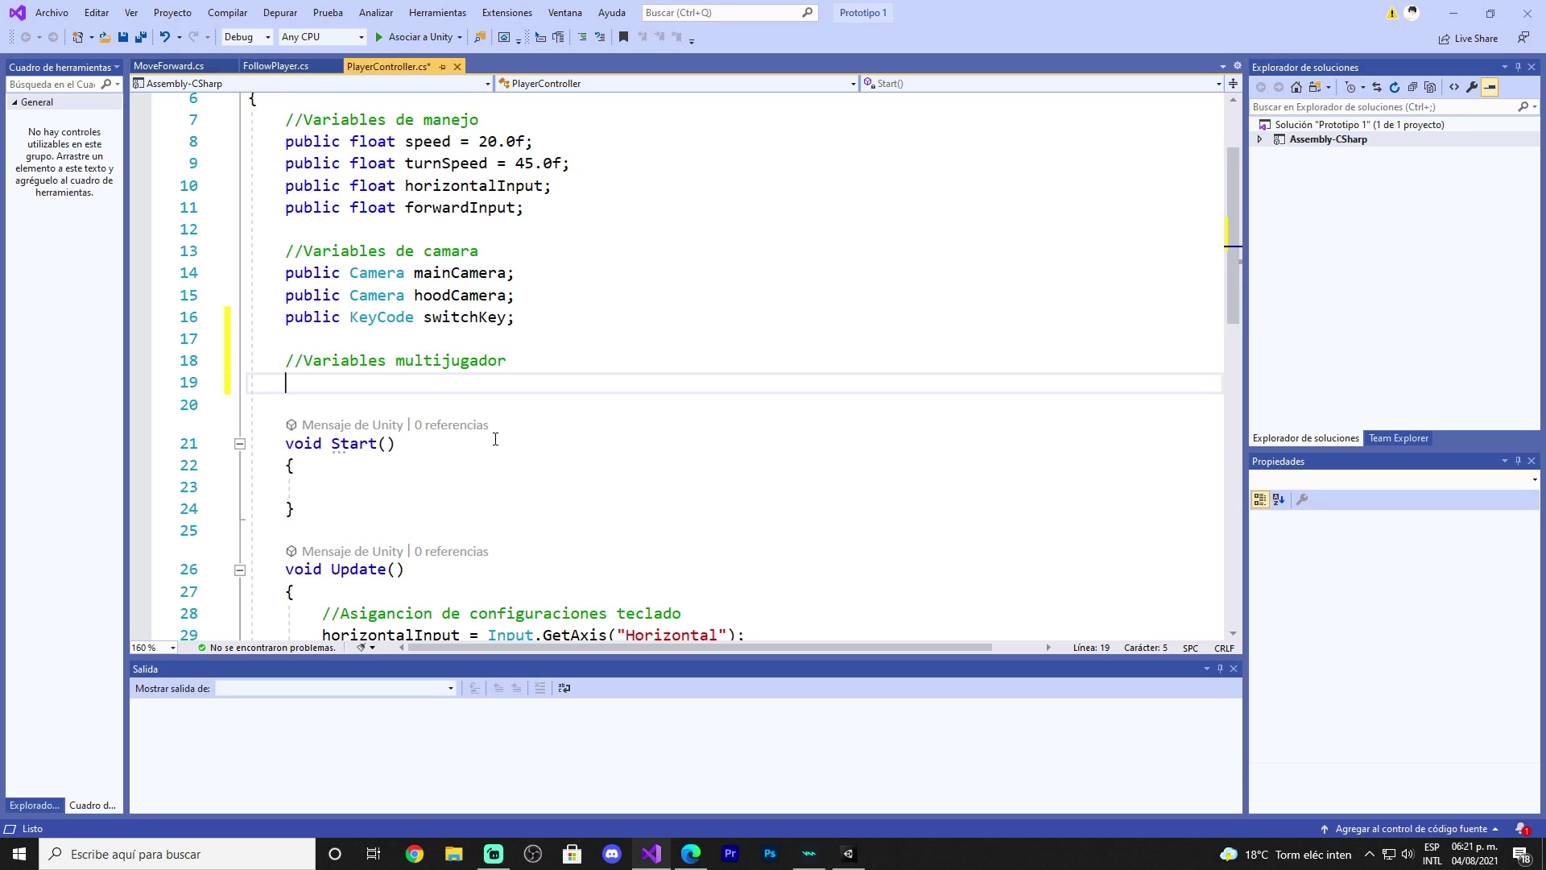
# - Declare 'public string inputID;' under the comment, switching keyboard layout to type the semicolon
pyautogui.write('pu')
pyautogui.write('blic ')
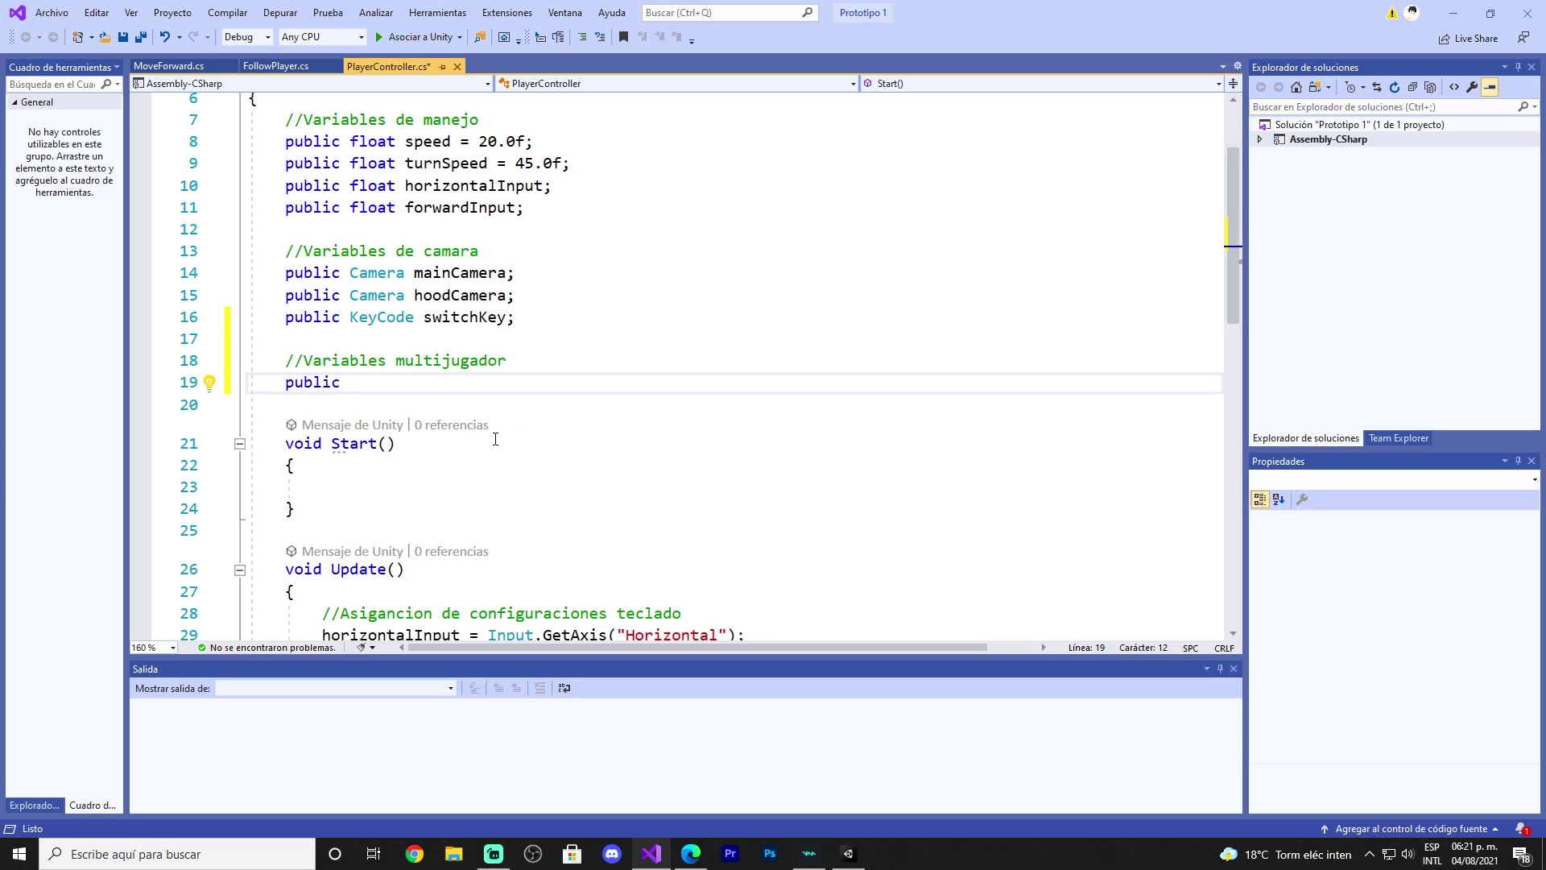
pyautogui.write('string ')
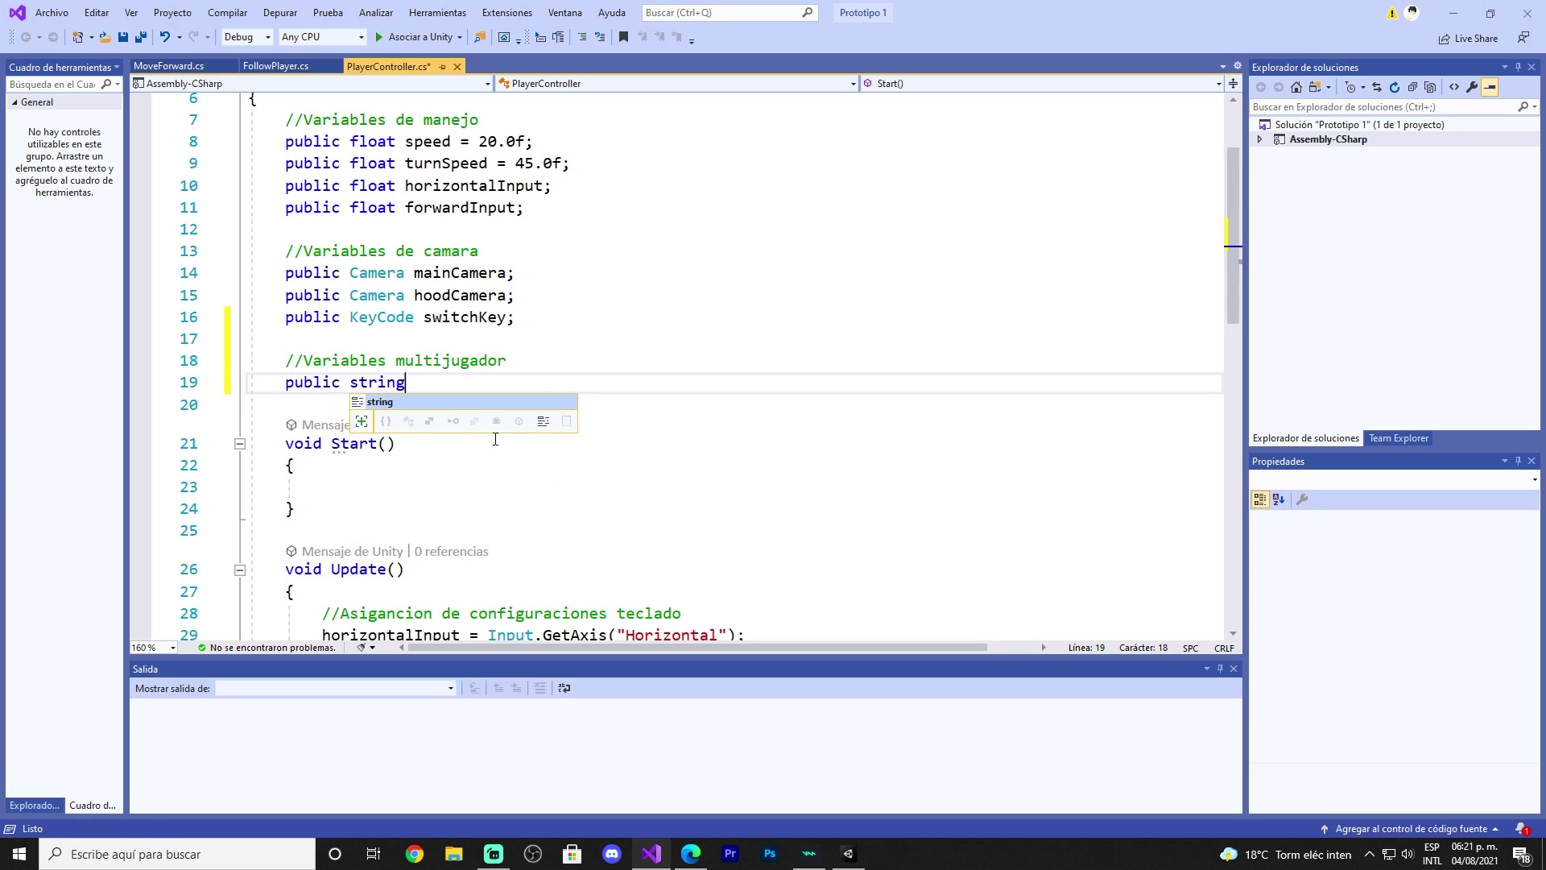
pyautogui.write('inpu')
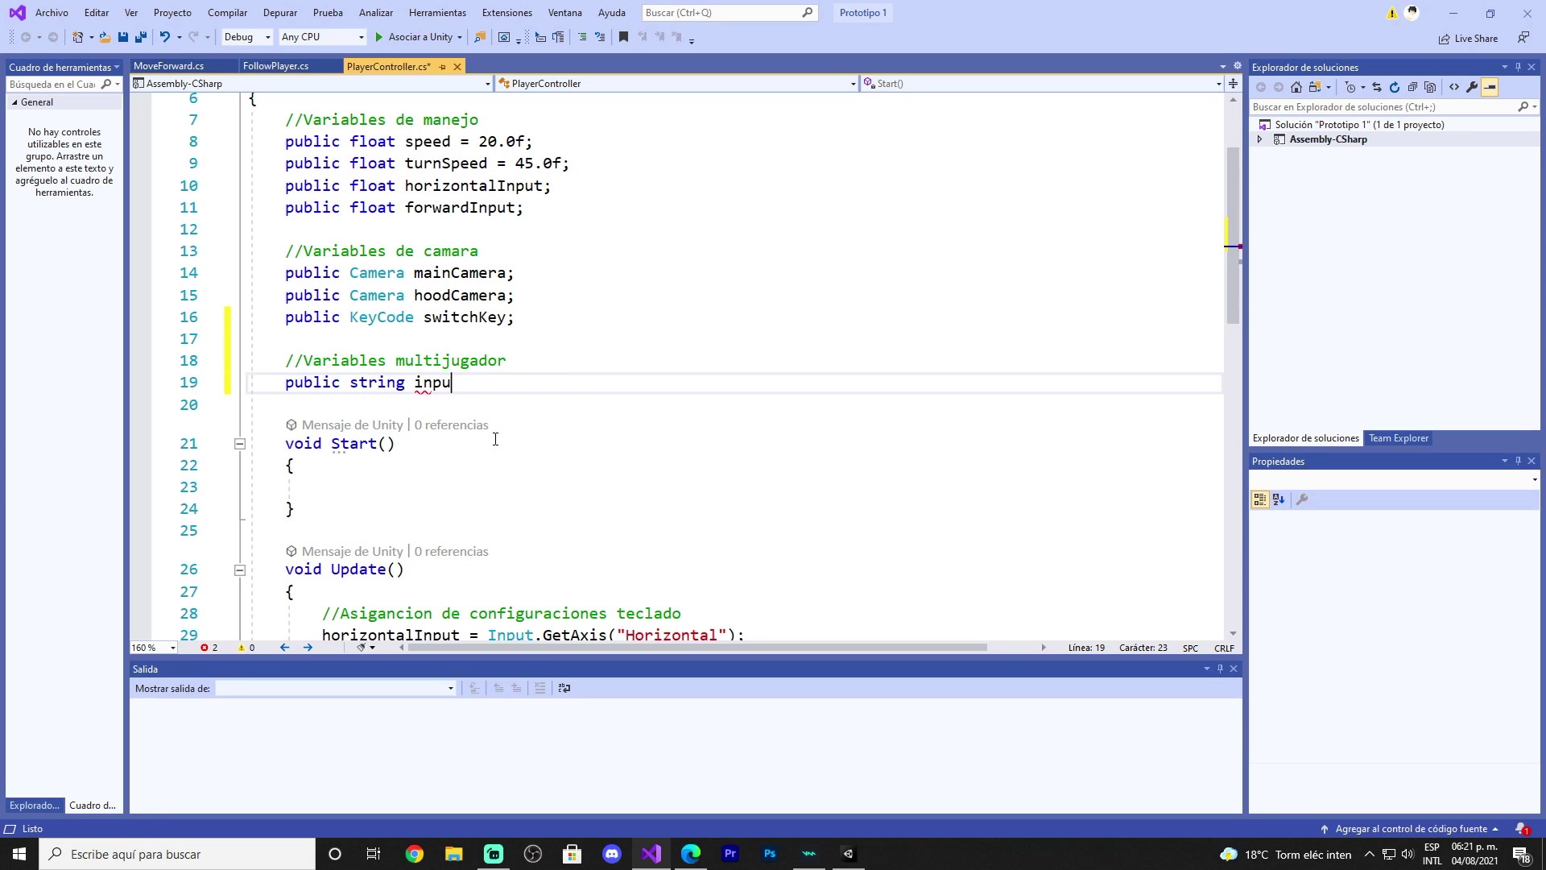
pyautogui.write('tI')
pyautogui.write('D')
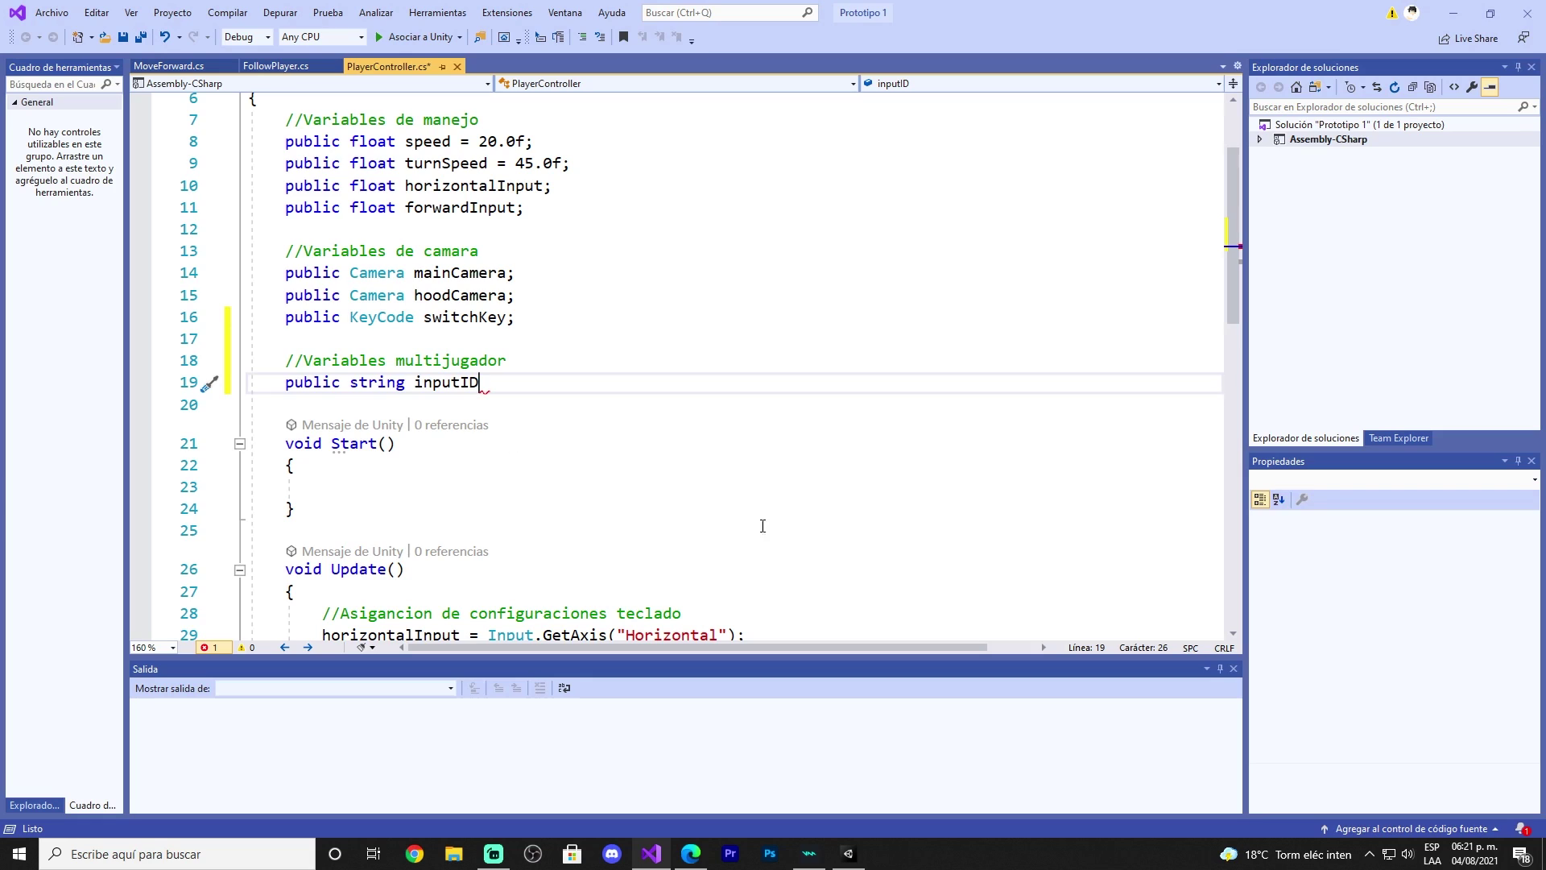
pyautogui.click(1432, 854)
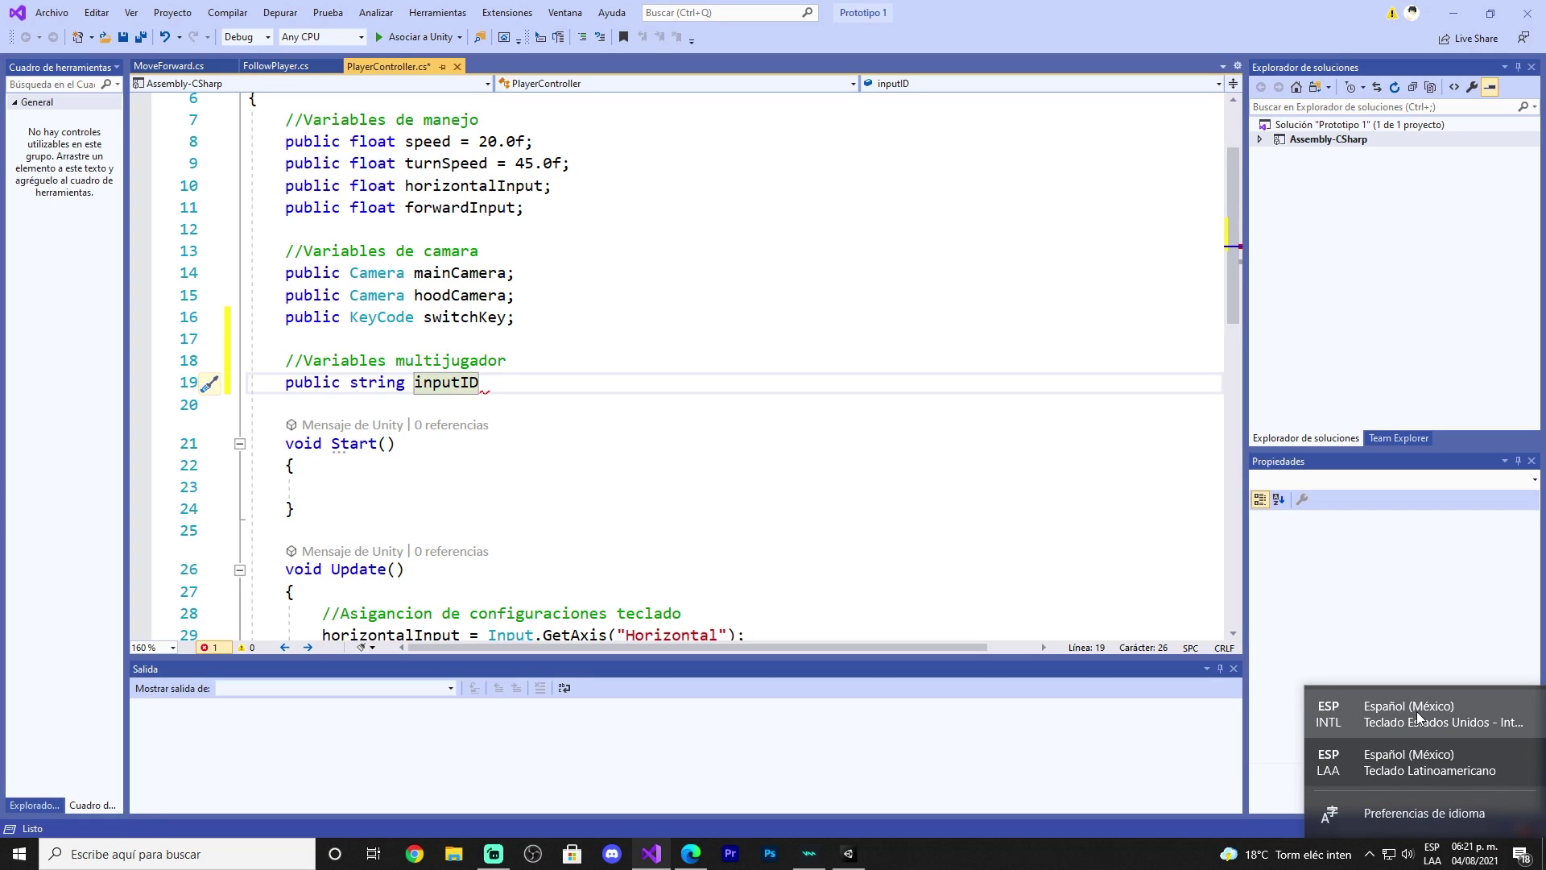
pyautogui.click(1417, 714)
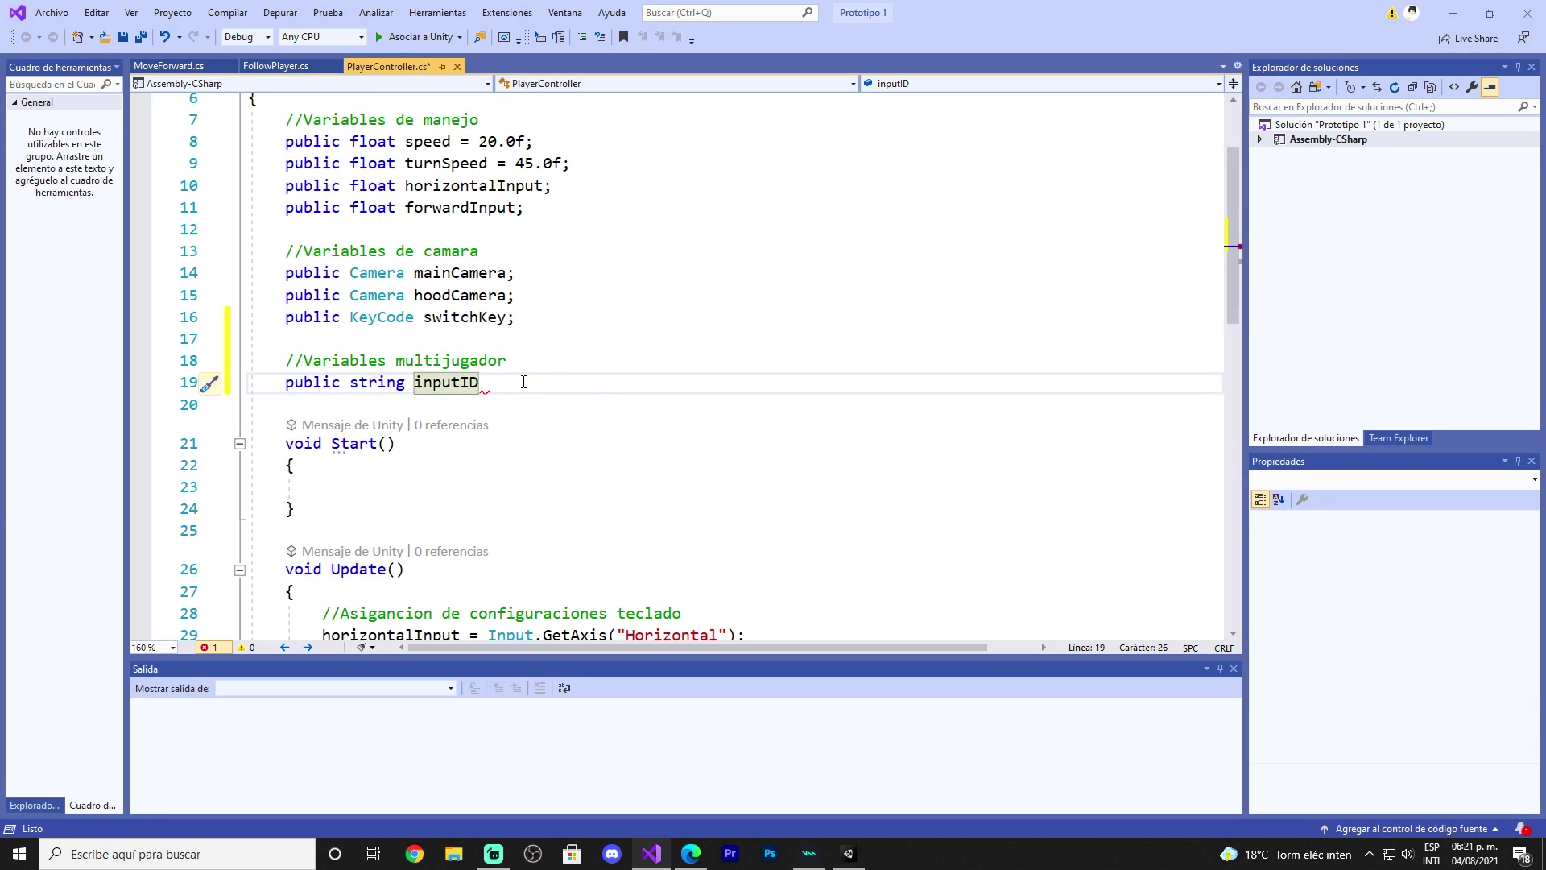
pyautogui.write(';')
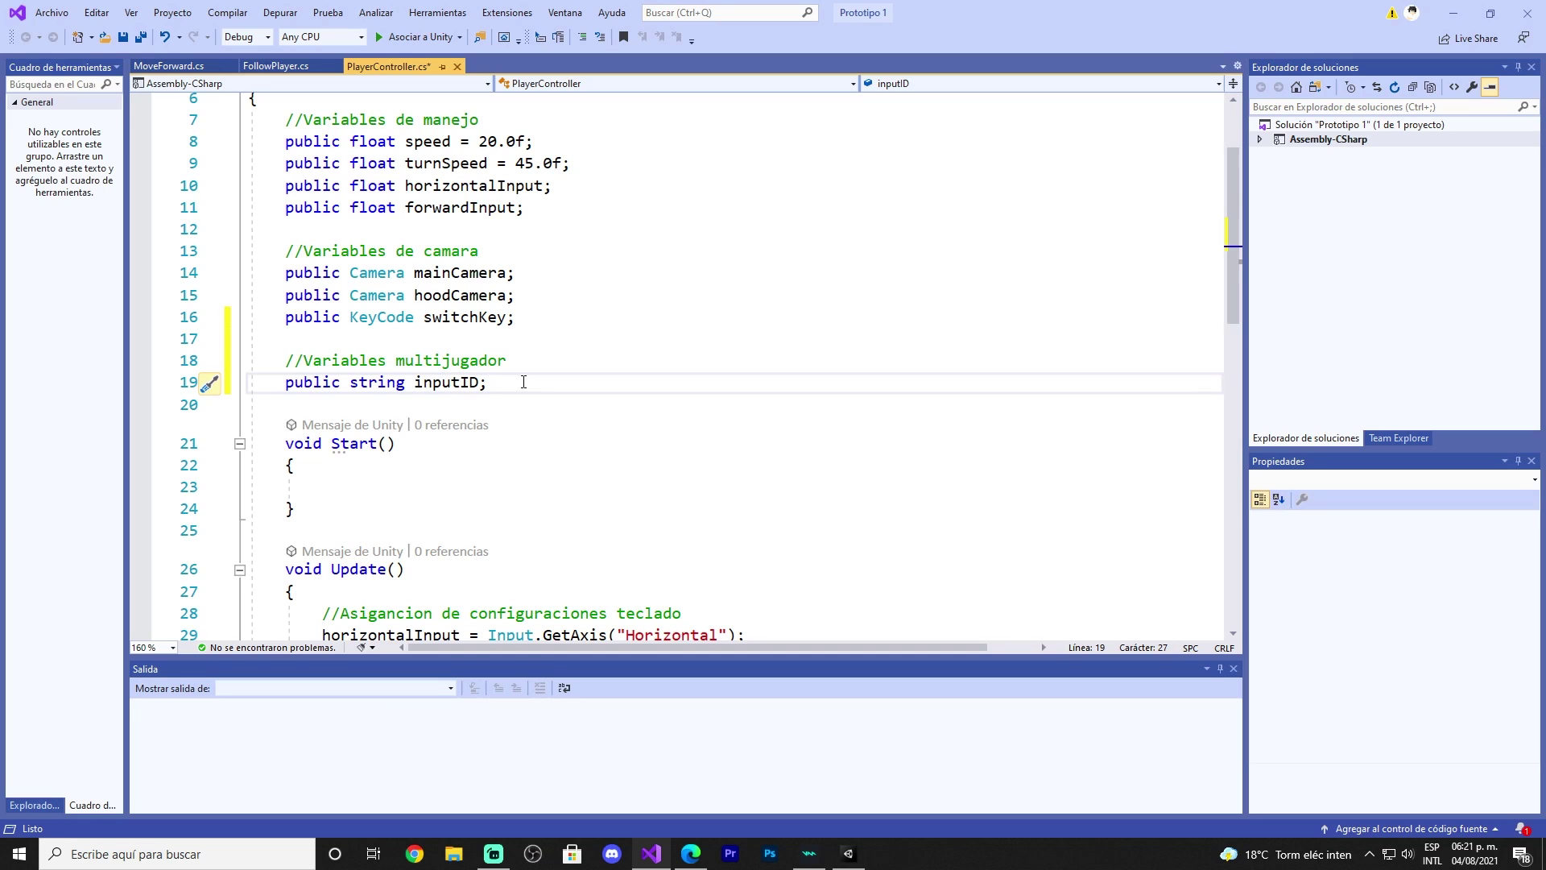
pyautogui.moveTo(523, 382); pyautogui.dragTo(285, 382)
pyautogui.click(589, 369)
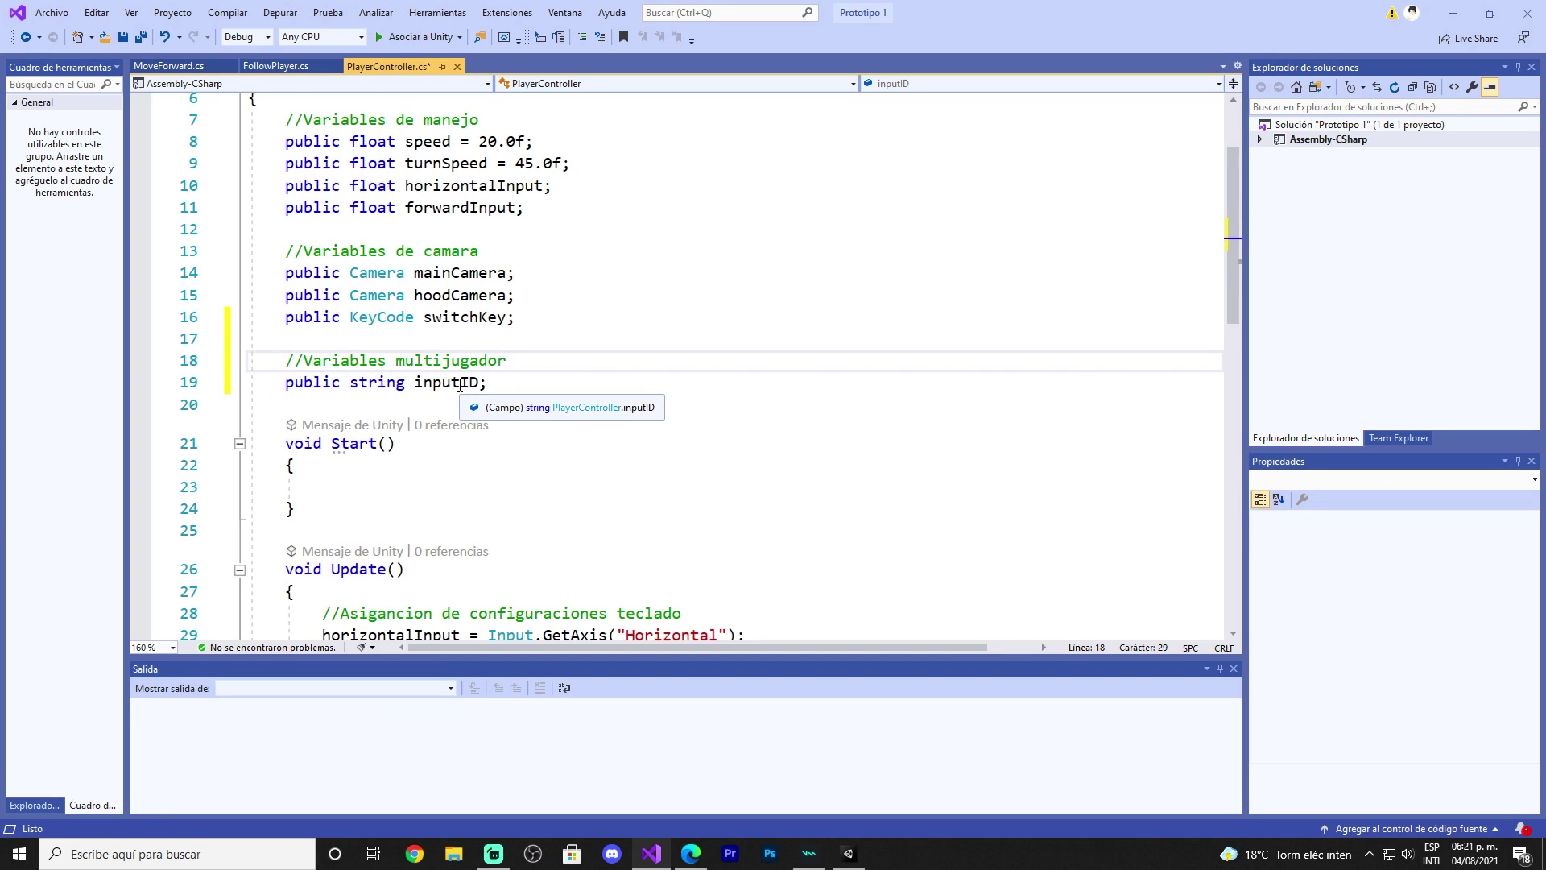
pyautogui.scroll(-3, 460, 384)
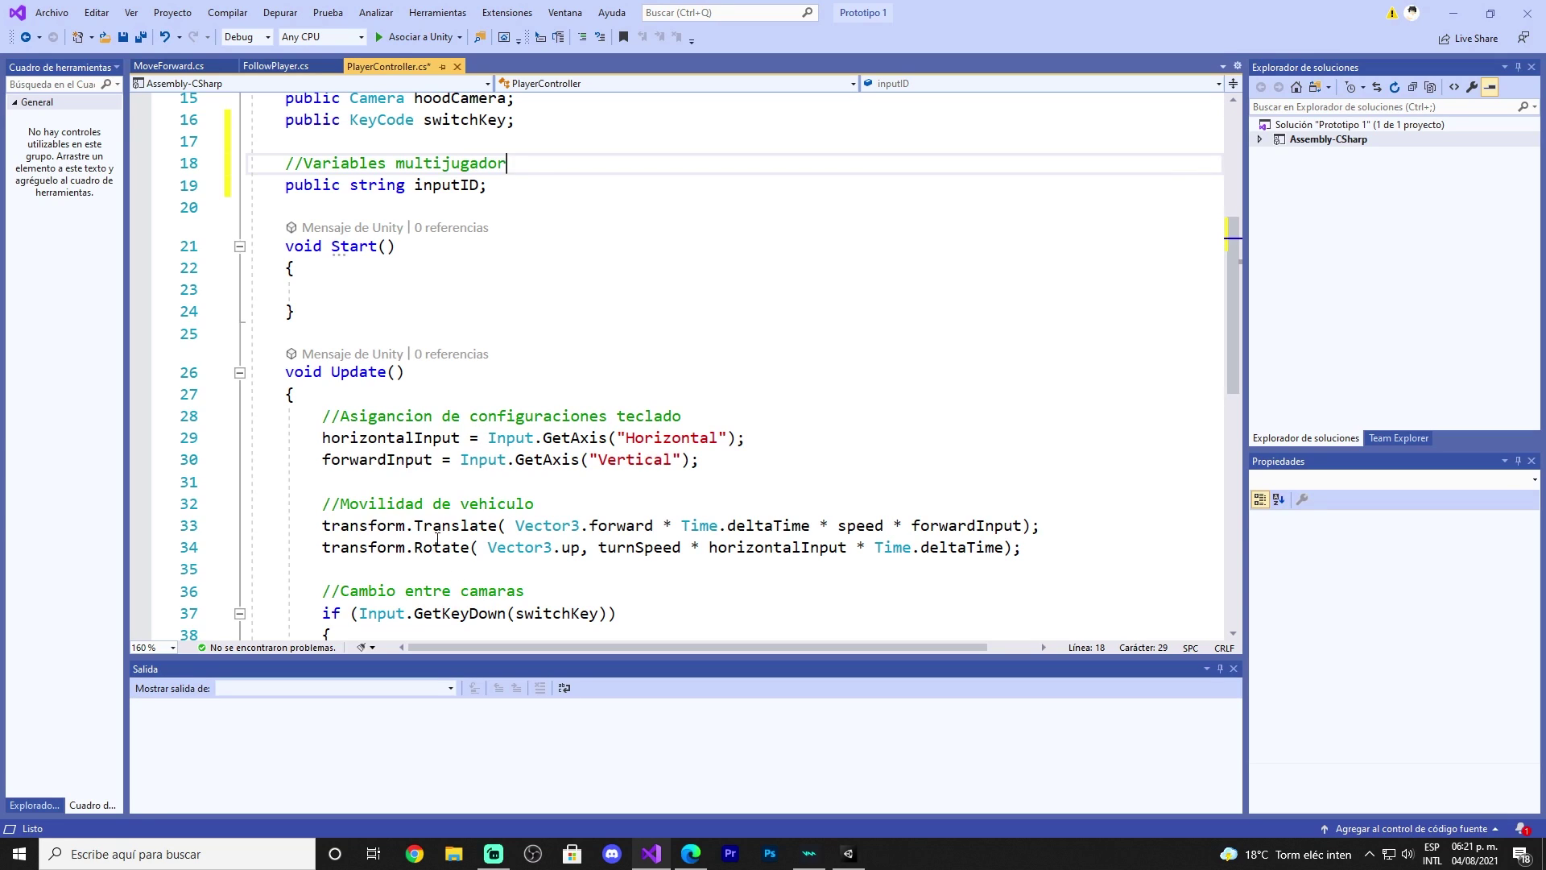
pyautogui.doubleClick(401, 440)
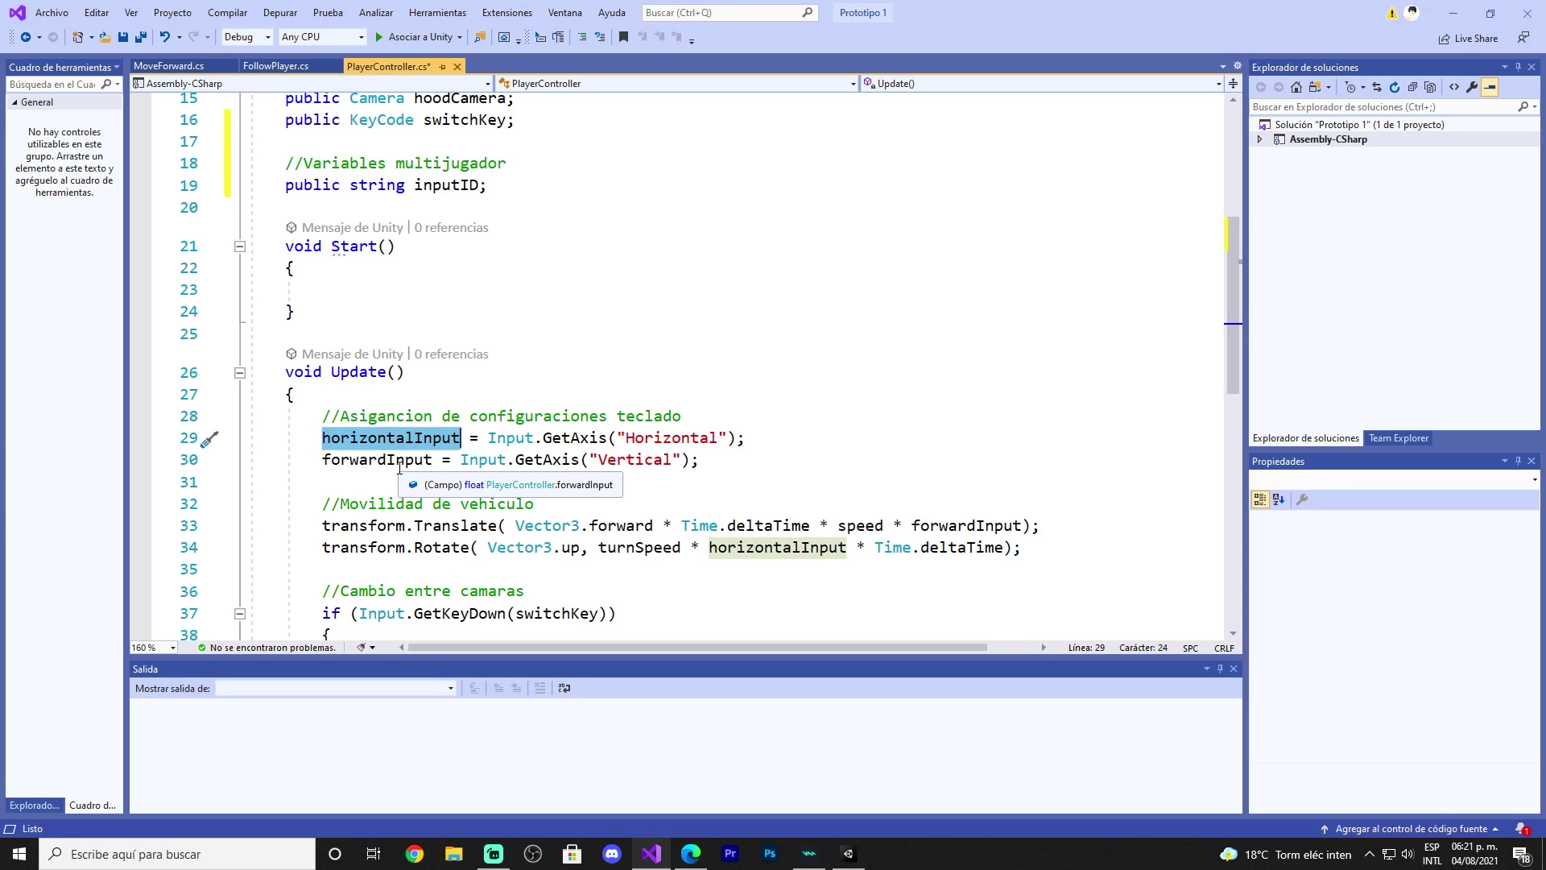
pyautogui.doubleClick(372, 463)
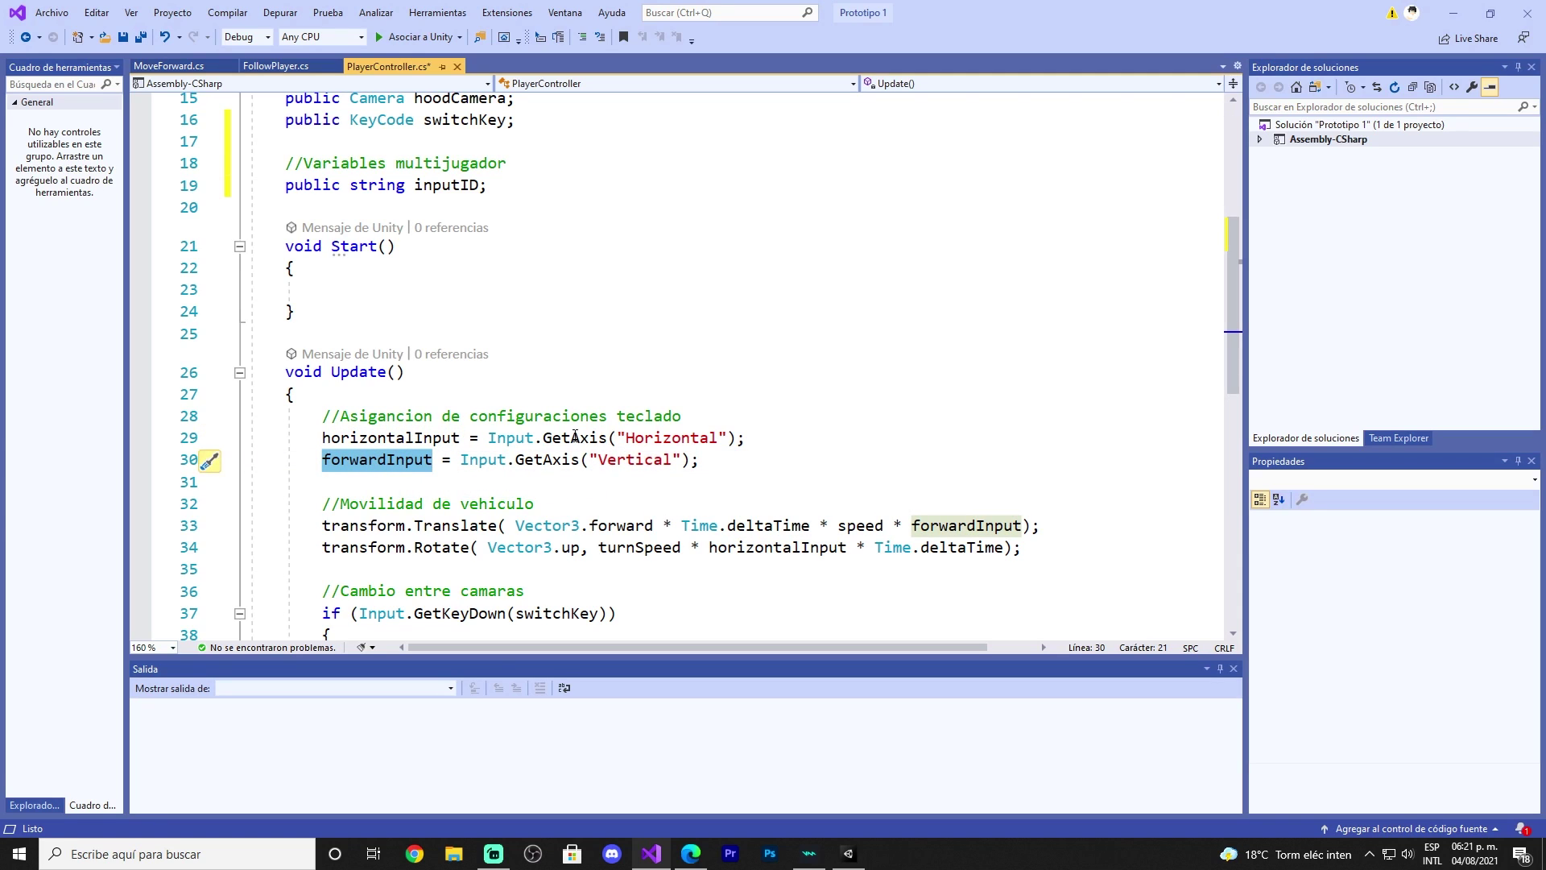
pyautogui.moveTo(626, 437); pyautogui.dragTo(718, 437)
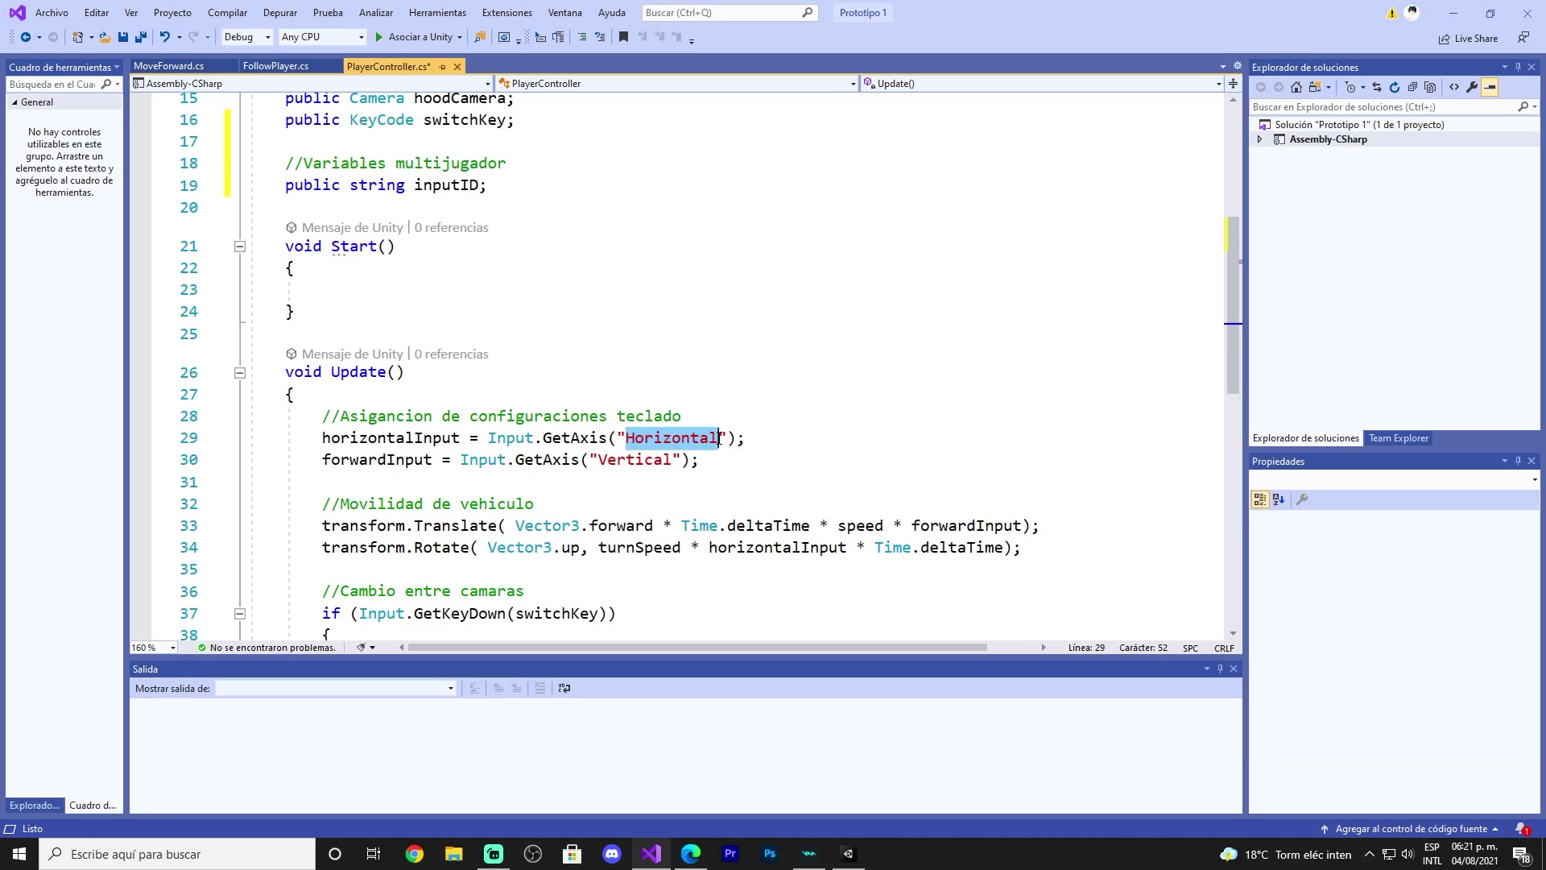
# - Append ' + inputID' after the "Horizontal" axis name in the GetAxis call
pyautogui.moveTo(599, 459); pyautogui.dragTo(672, 459)
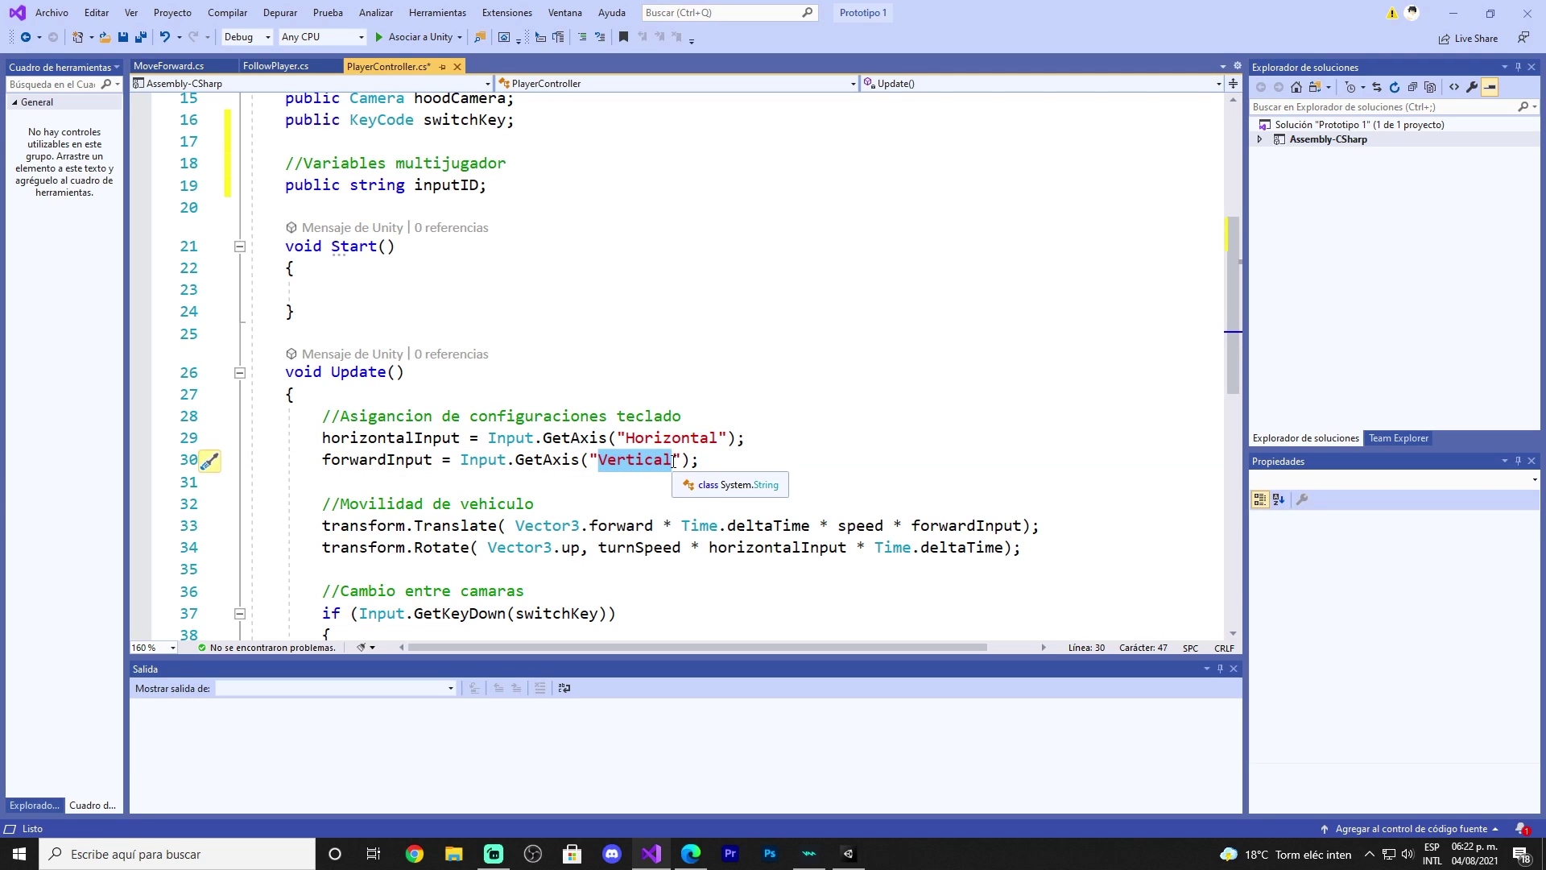
pyautogui.click(729, 438)
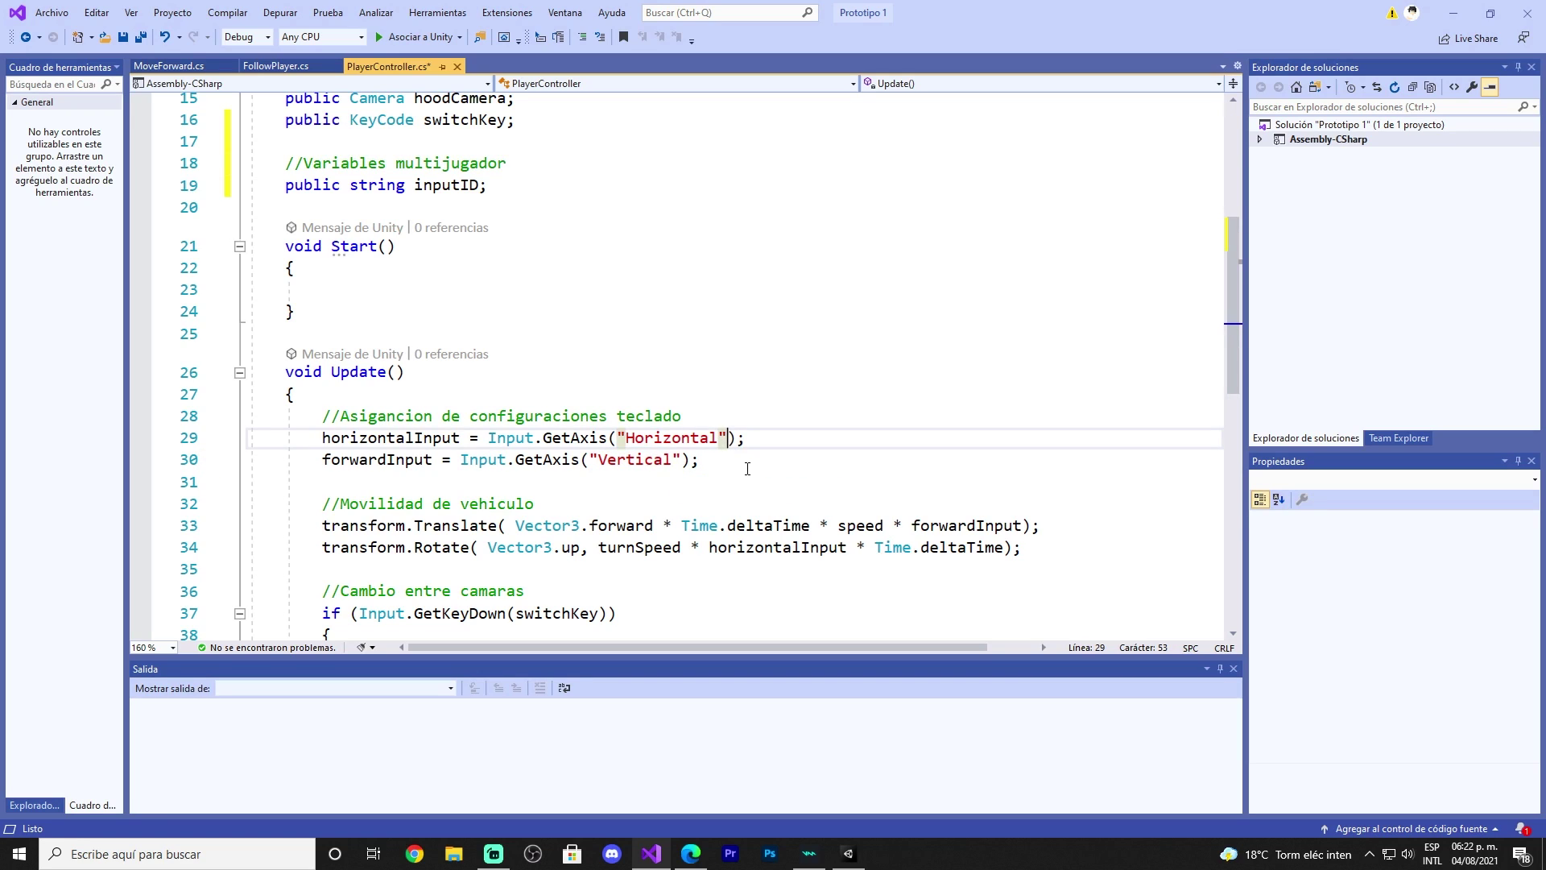
pyautogui.write('=')
pyautogui.press('BackSpace')
pyautogui.write('+')
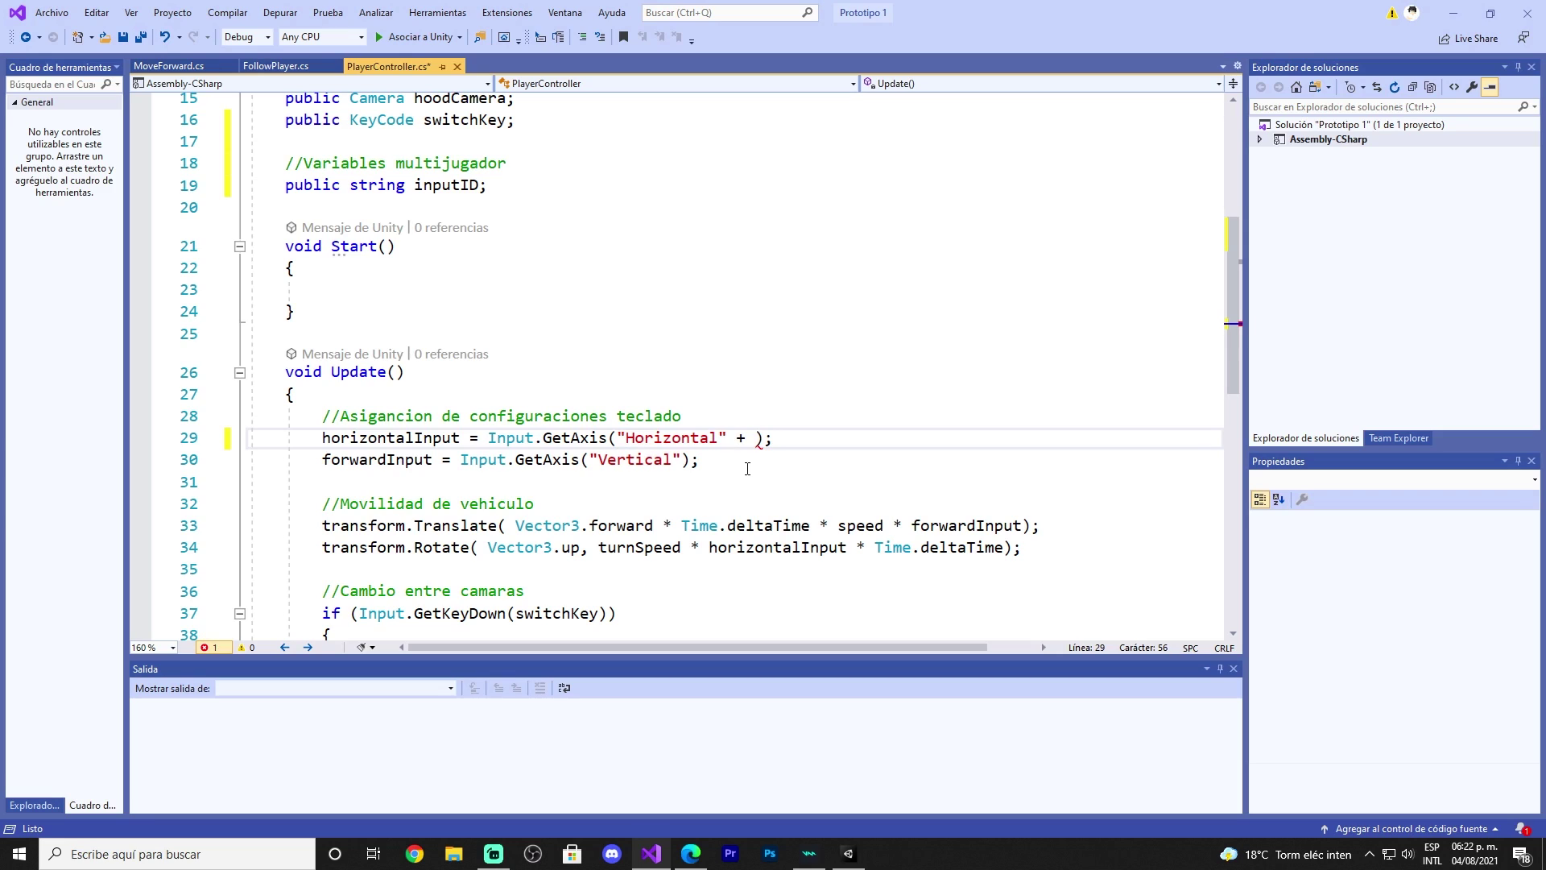
pyautogui.write(' inp')
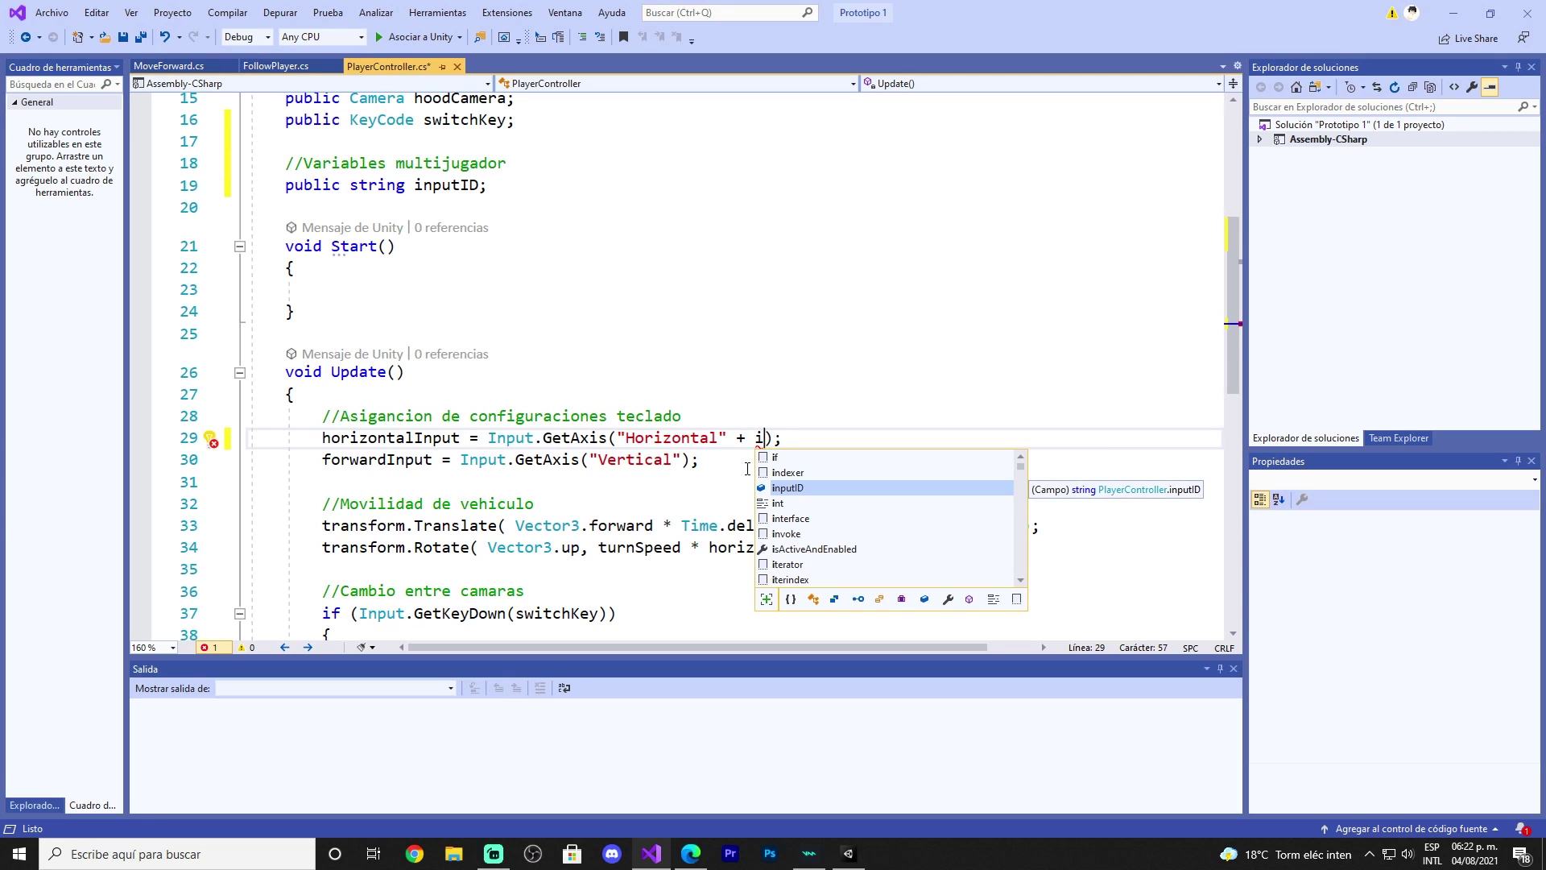
pyautogui.press('Tab')
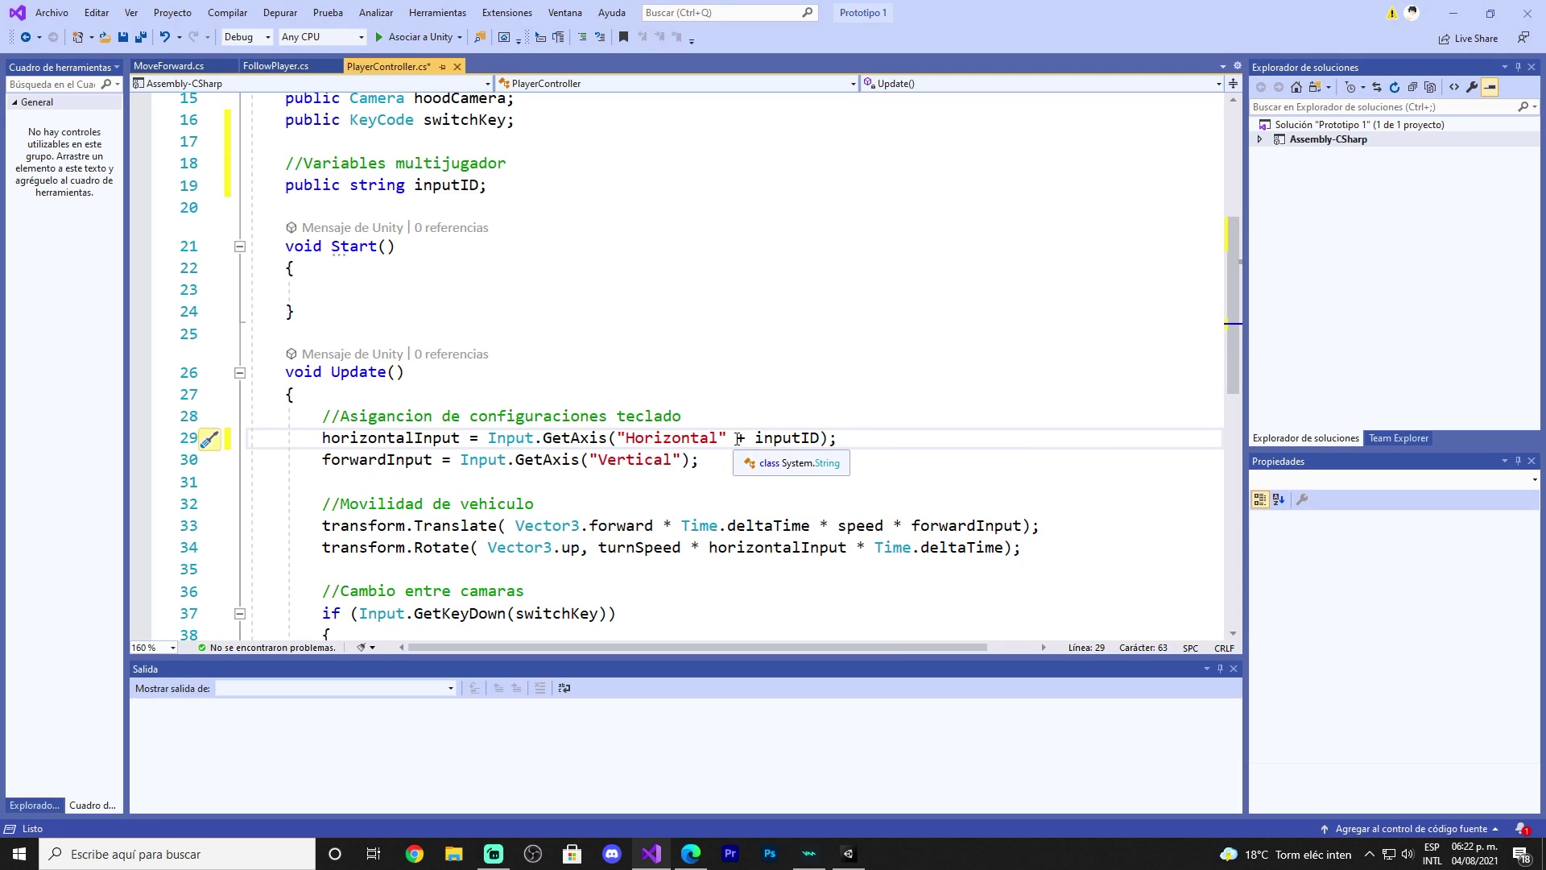
# - Copy '+ inputID' and paste it after the "Vertical" axis string on line 30
pyautogui.moveTo(735, 438); pyautogui.dragTo(819, 440)
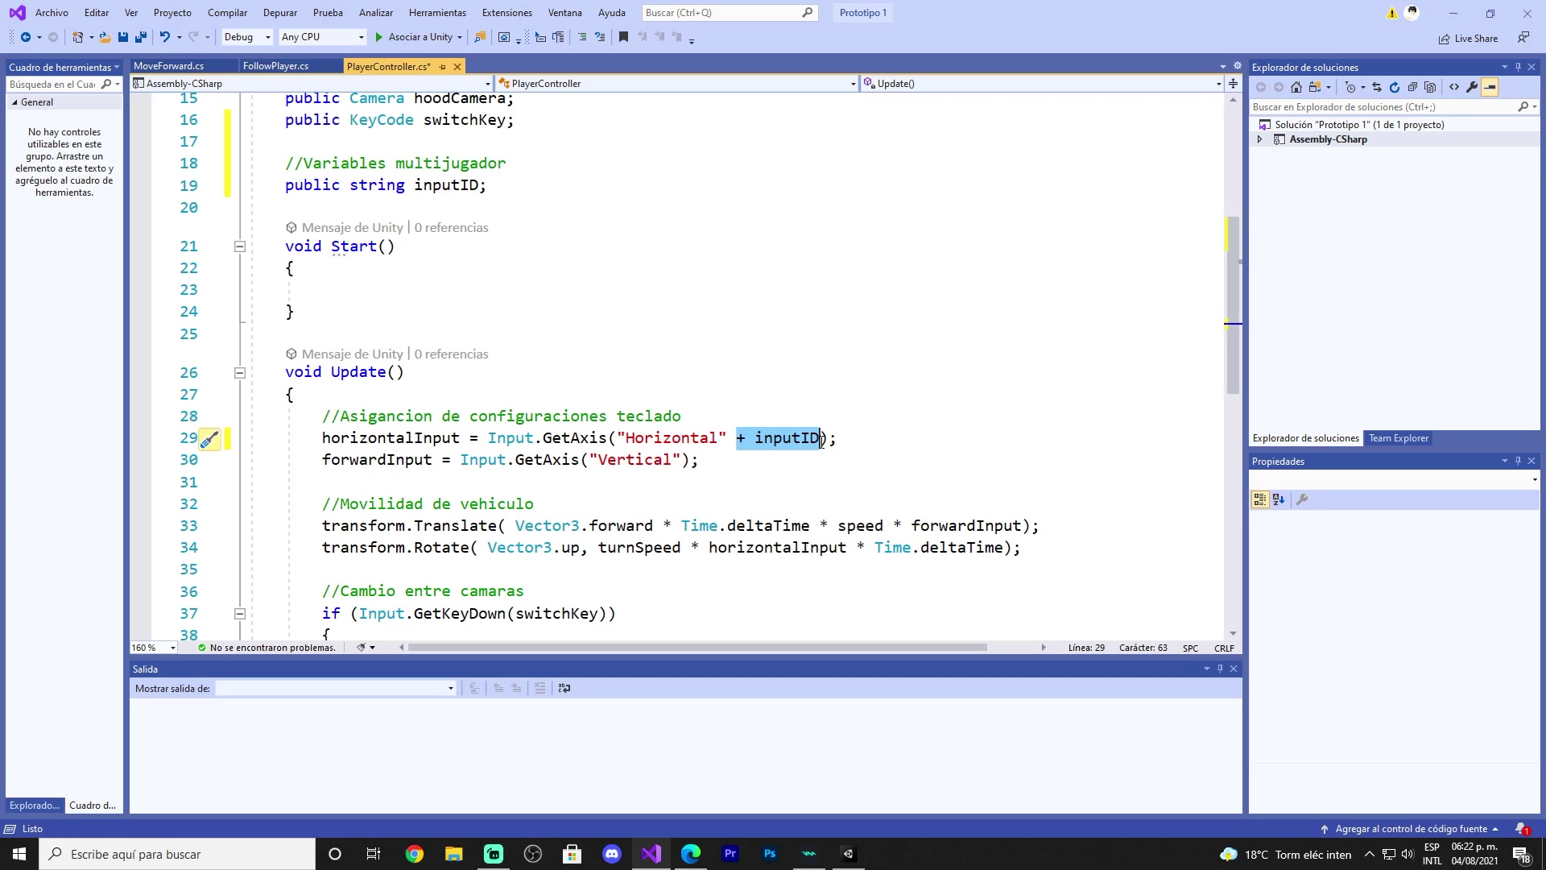
pyautogui.rightClick(814, 439)
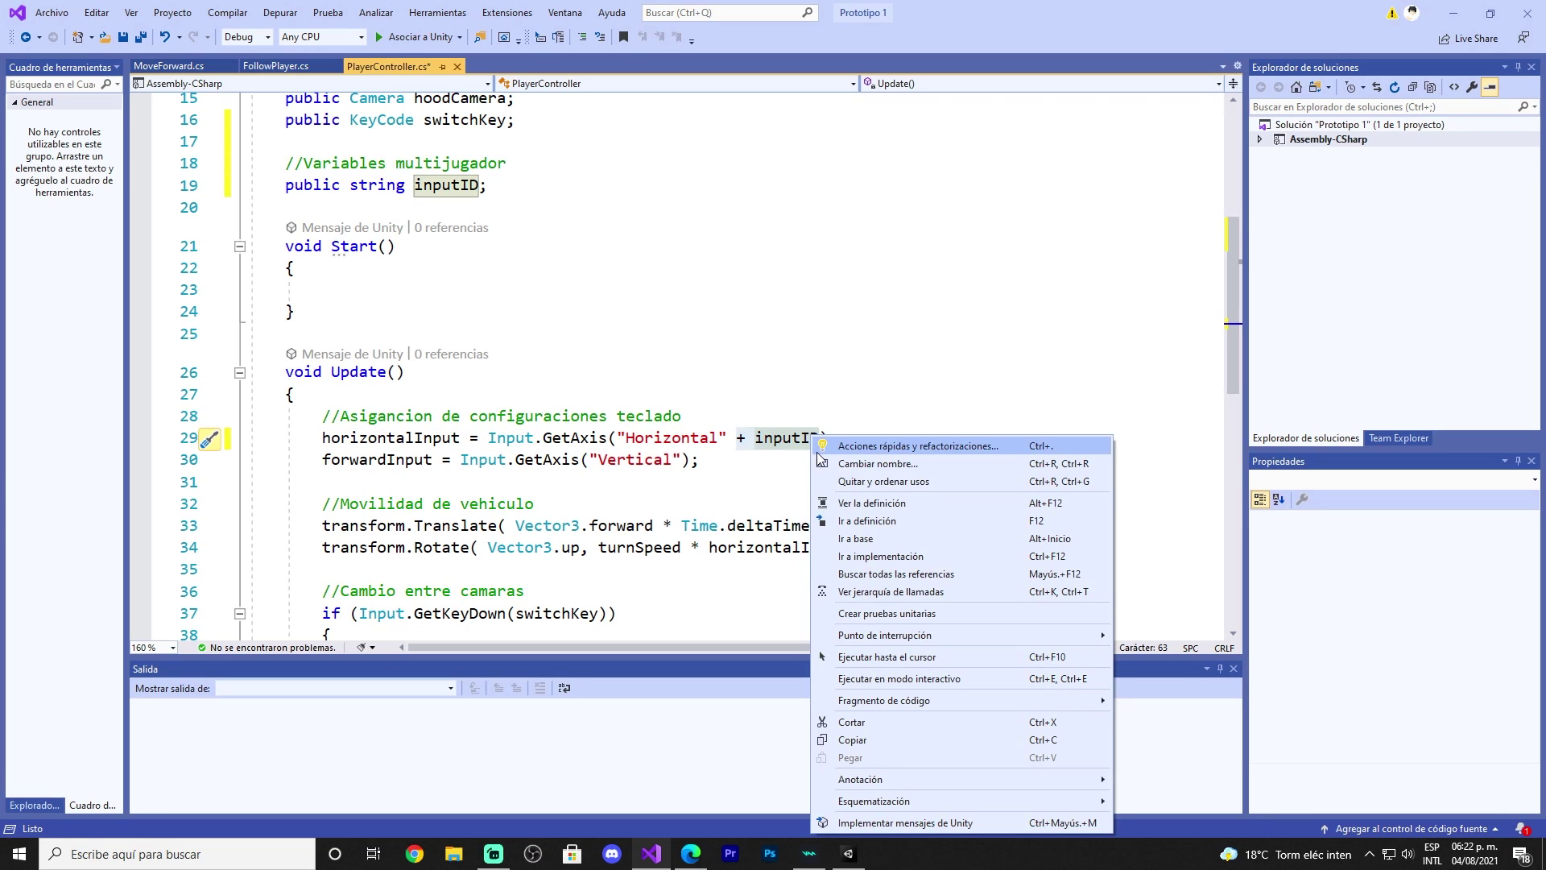
pyautogui.click(852, 739)
pyautogui.press('Down')
pyautogui.press('Left')
pyautogui.press('Left')
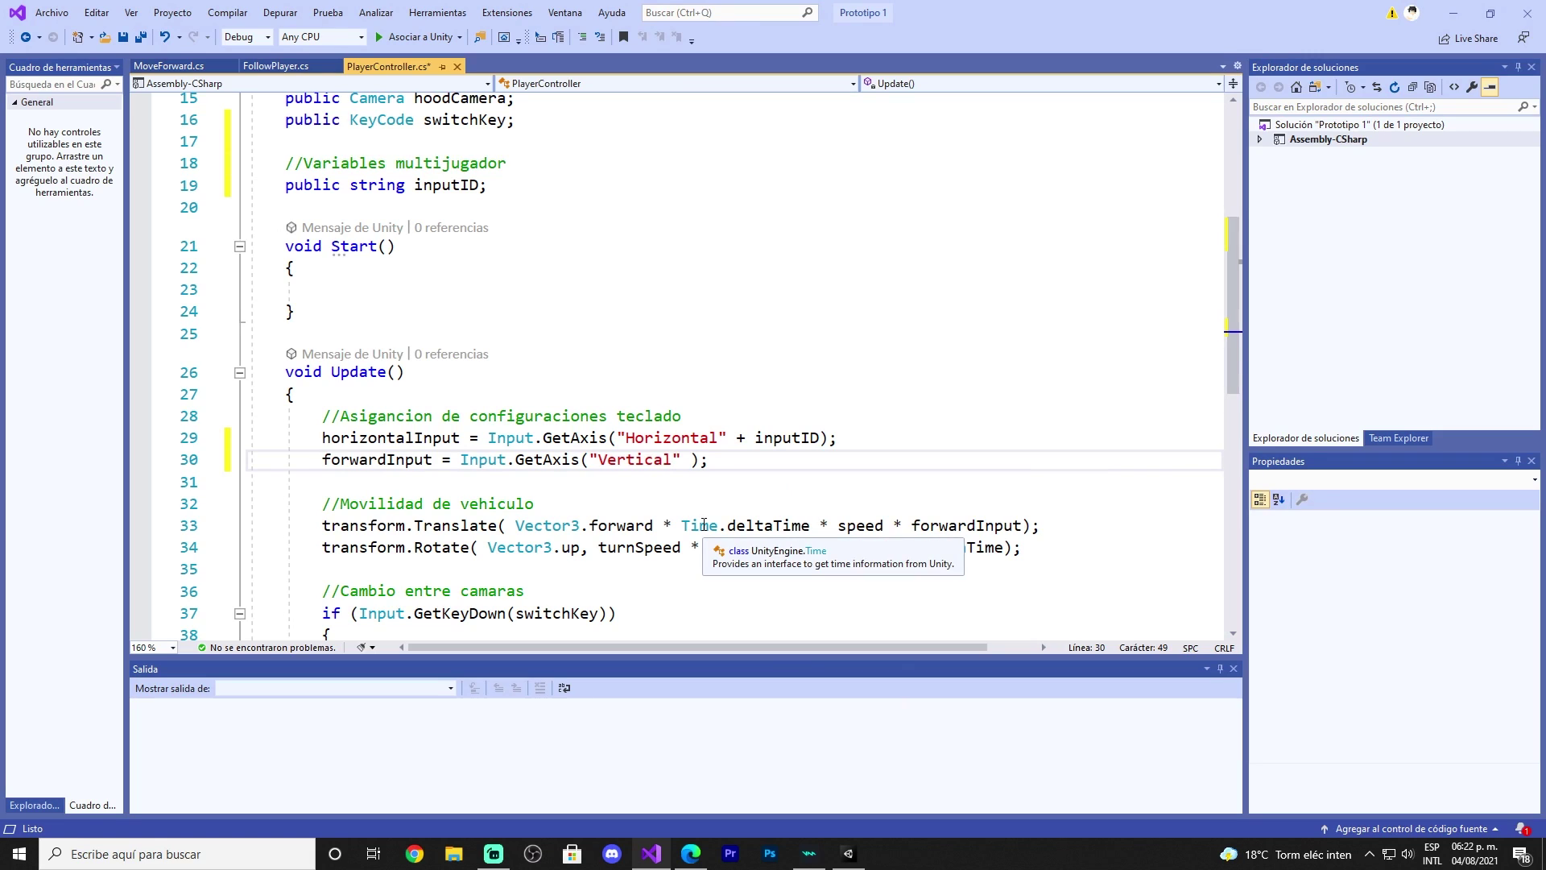
pyautogui.hotkey('ctrl', 'v')
pyautogui.scroll(1, 819, 461)
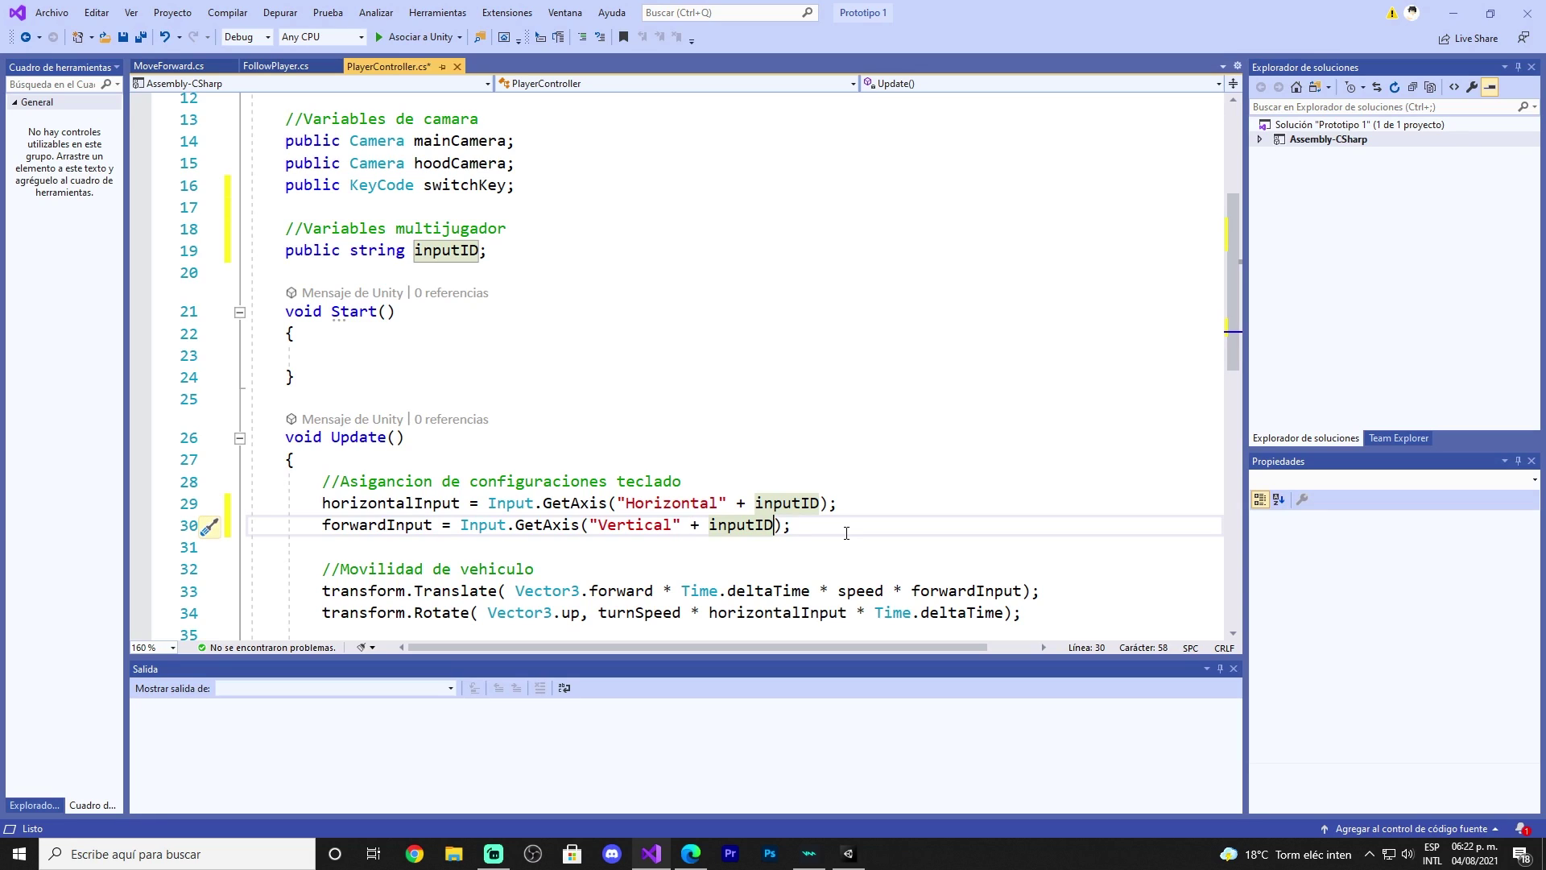
pyautogui.moveTo(488, 250); pyautogui.dragTo(286, 250)
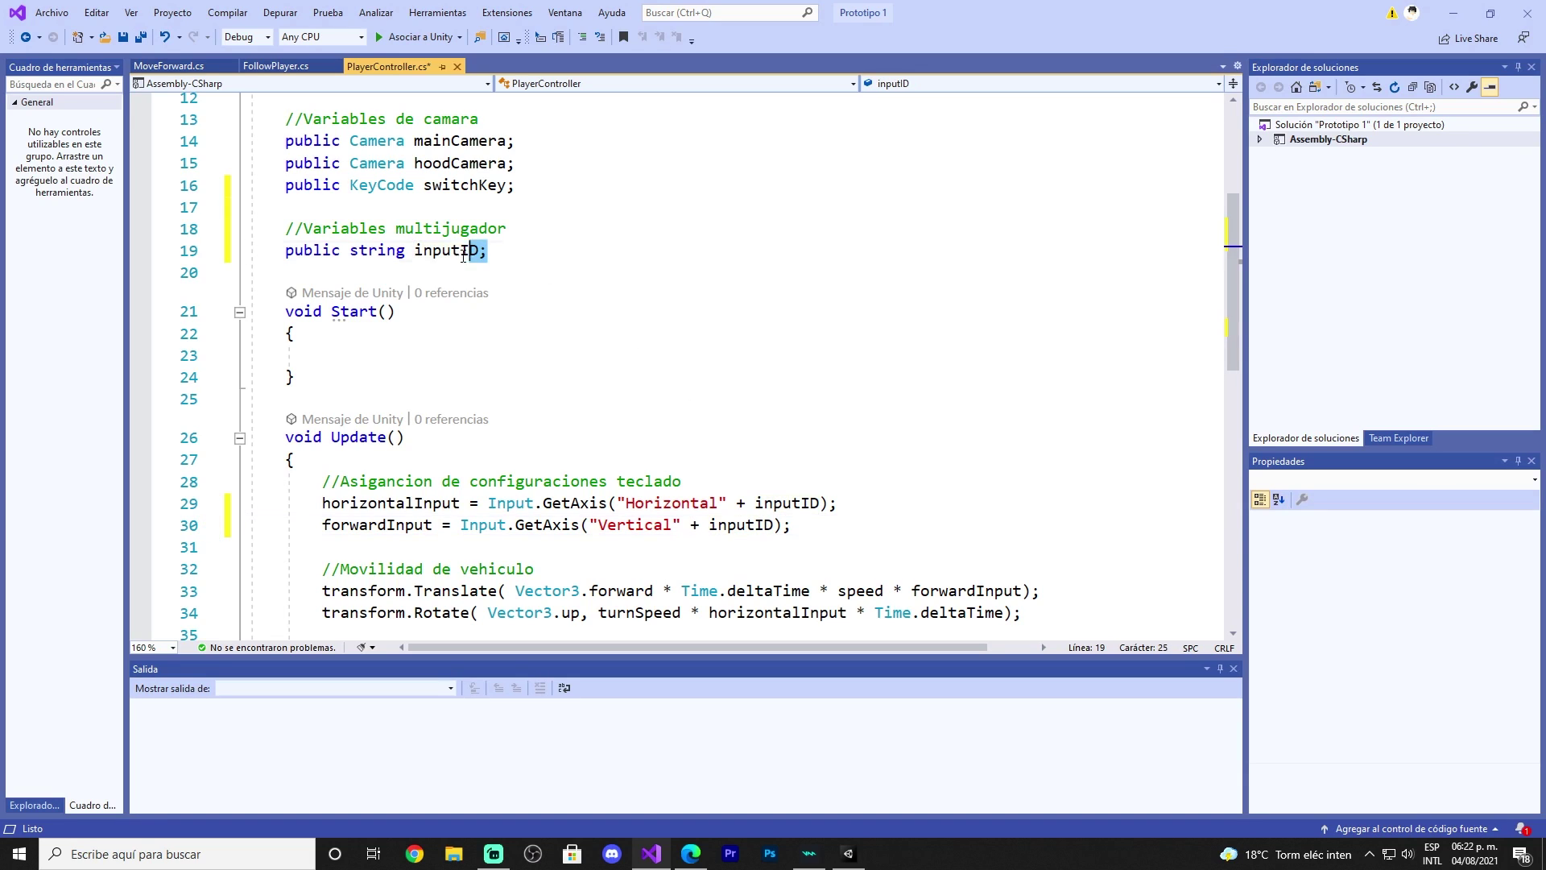
pyautogui.doubleClick(385, 250)
pyautogui.scroll(1, 384, 256)
pyautogui.scroll(1, 448, 371)
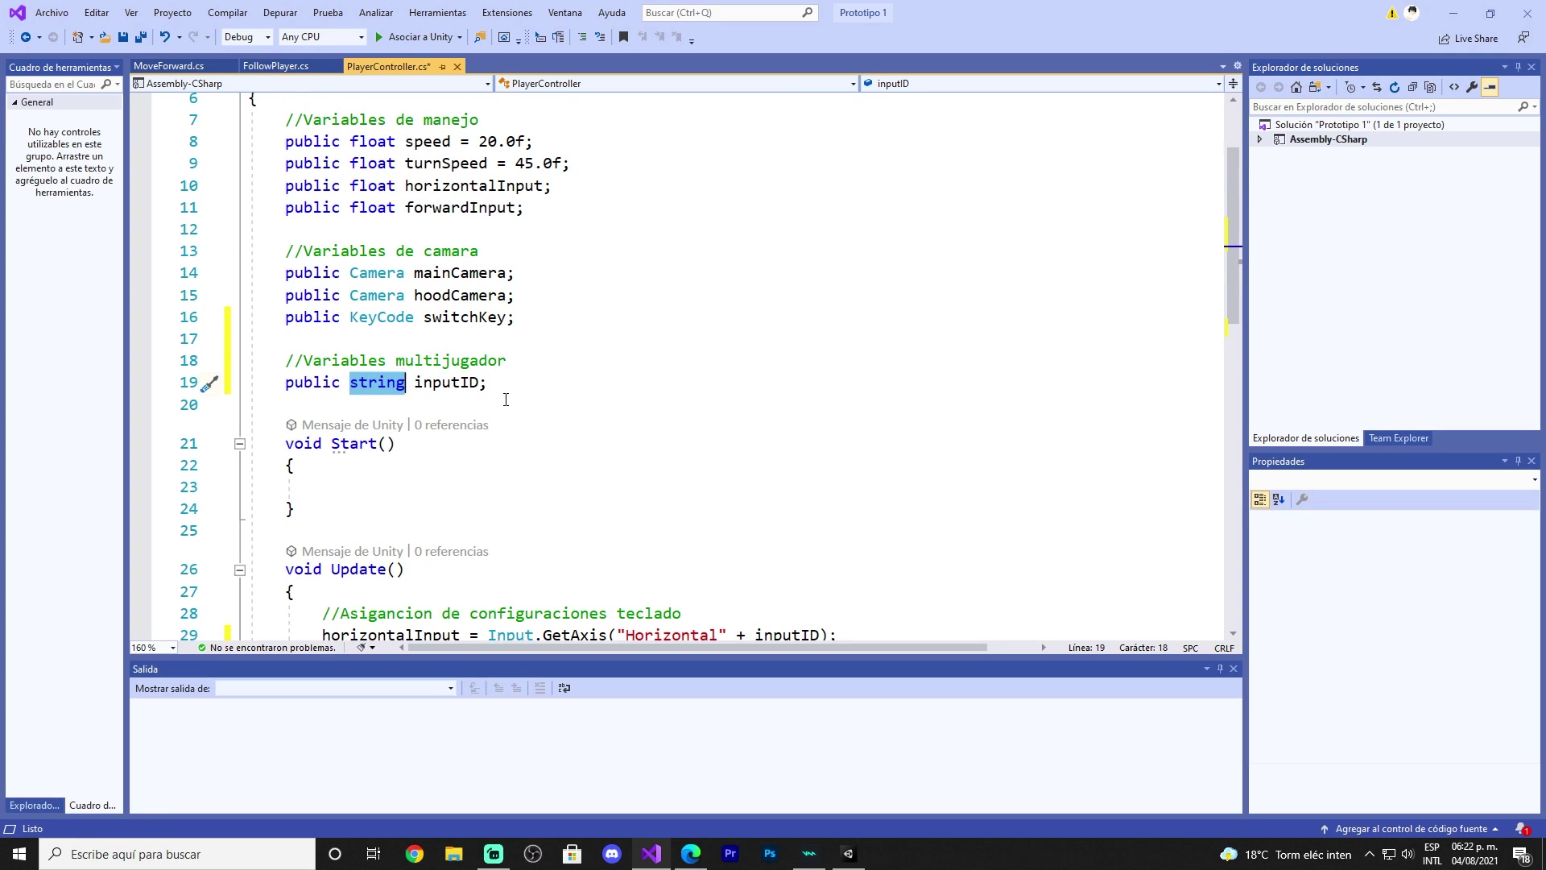
pyautogui.click(443, 381)
pyautogui.doubleClick(447, 382)
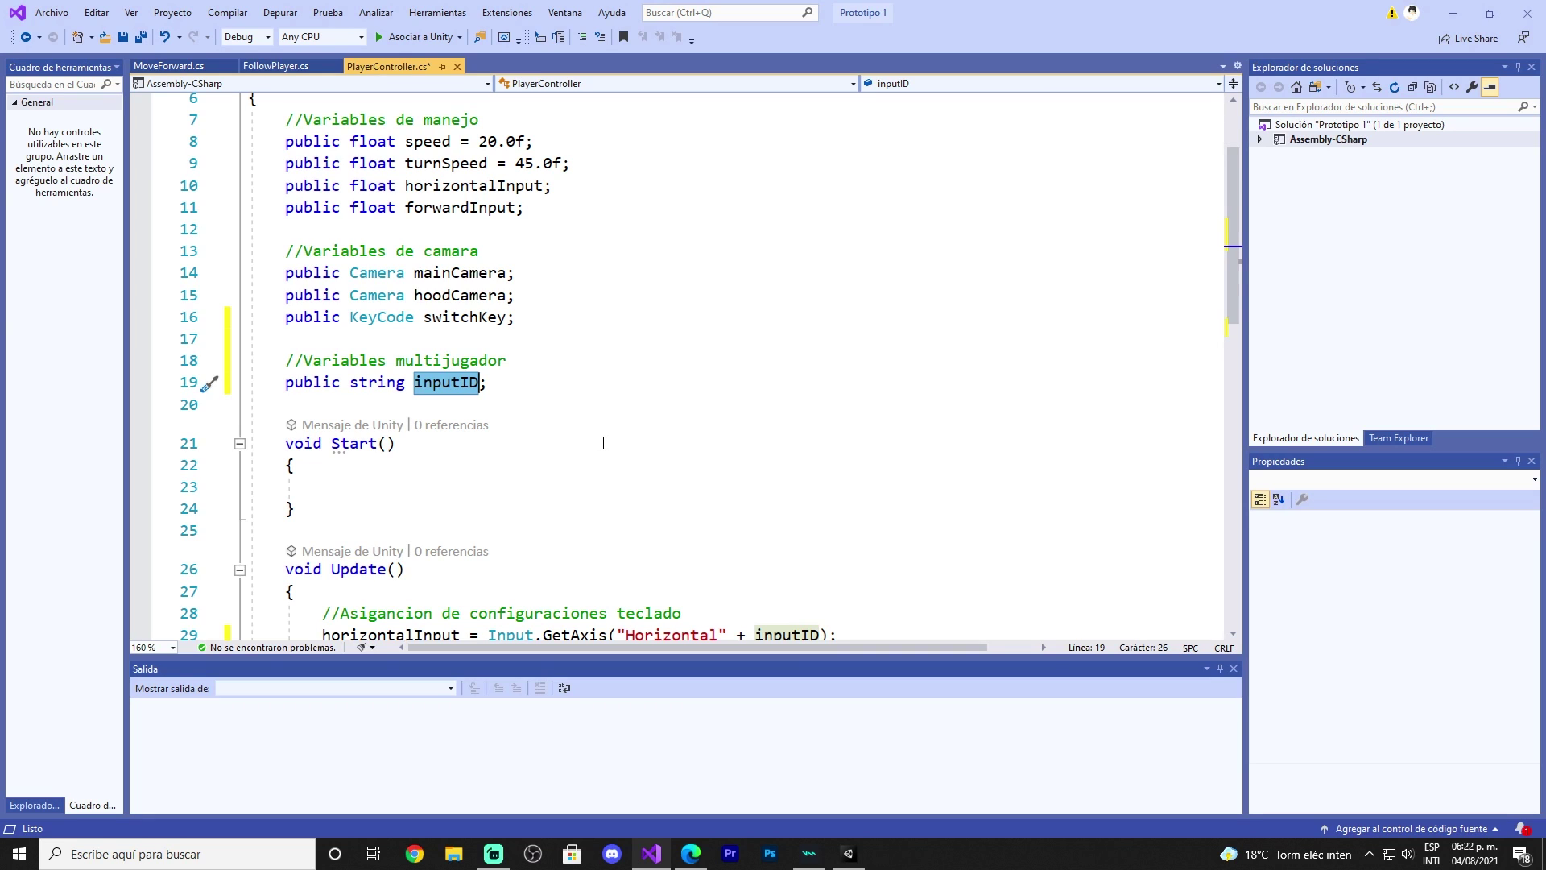
pyautogui.scroll(-1, 603, 443)
pyautogui.scroll(-2, 603, 443)
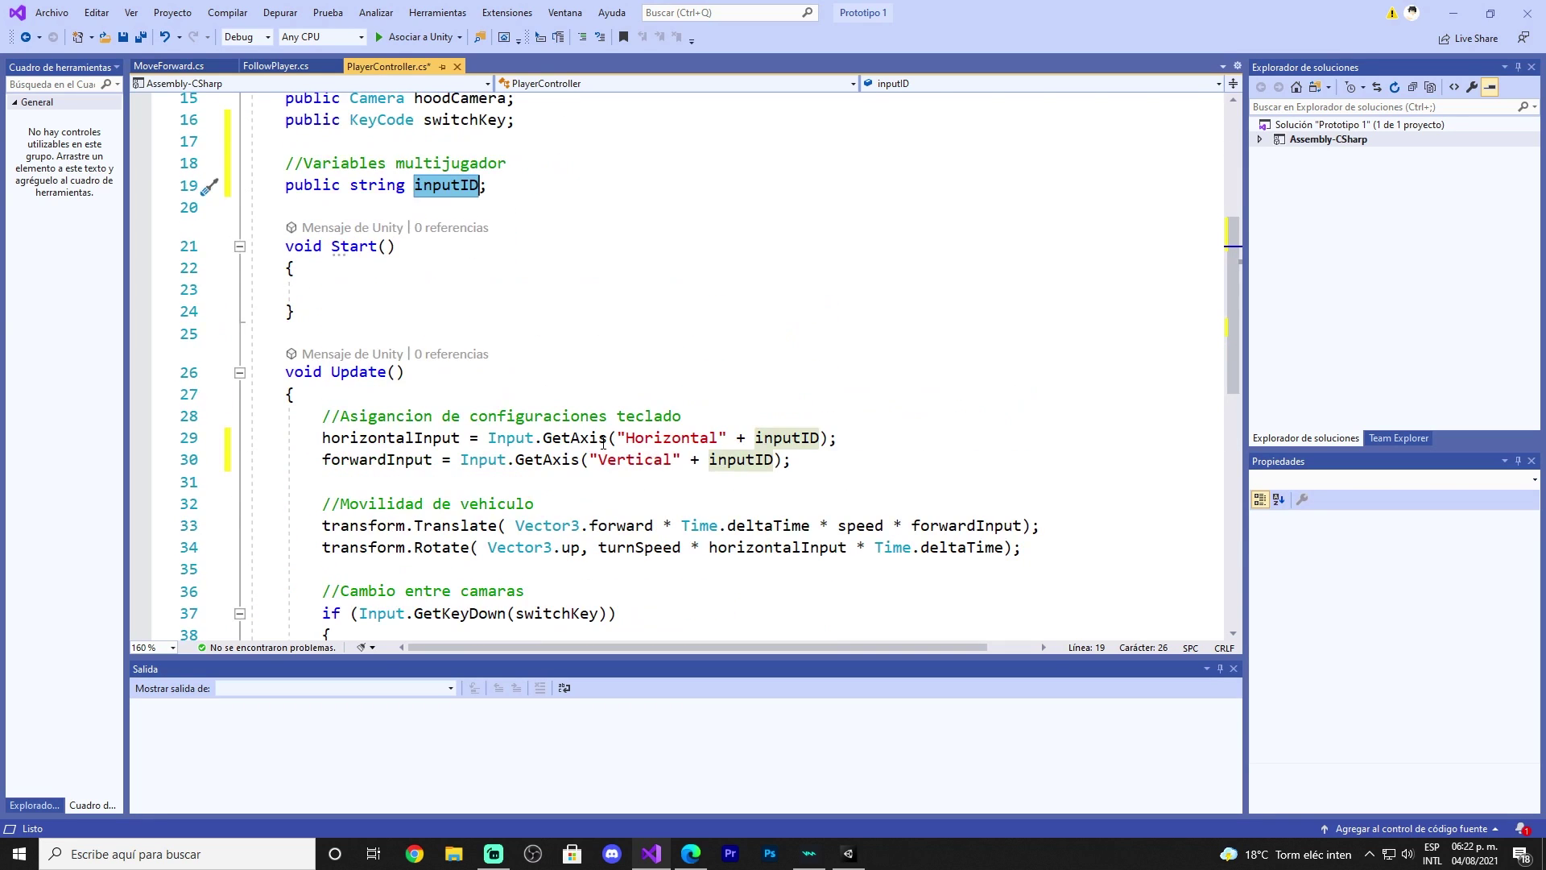
pyautogui.click(807, 456)
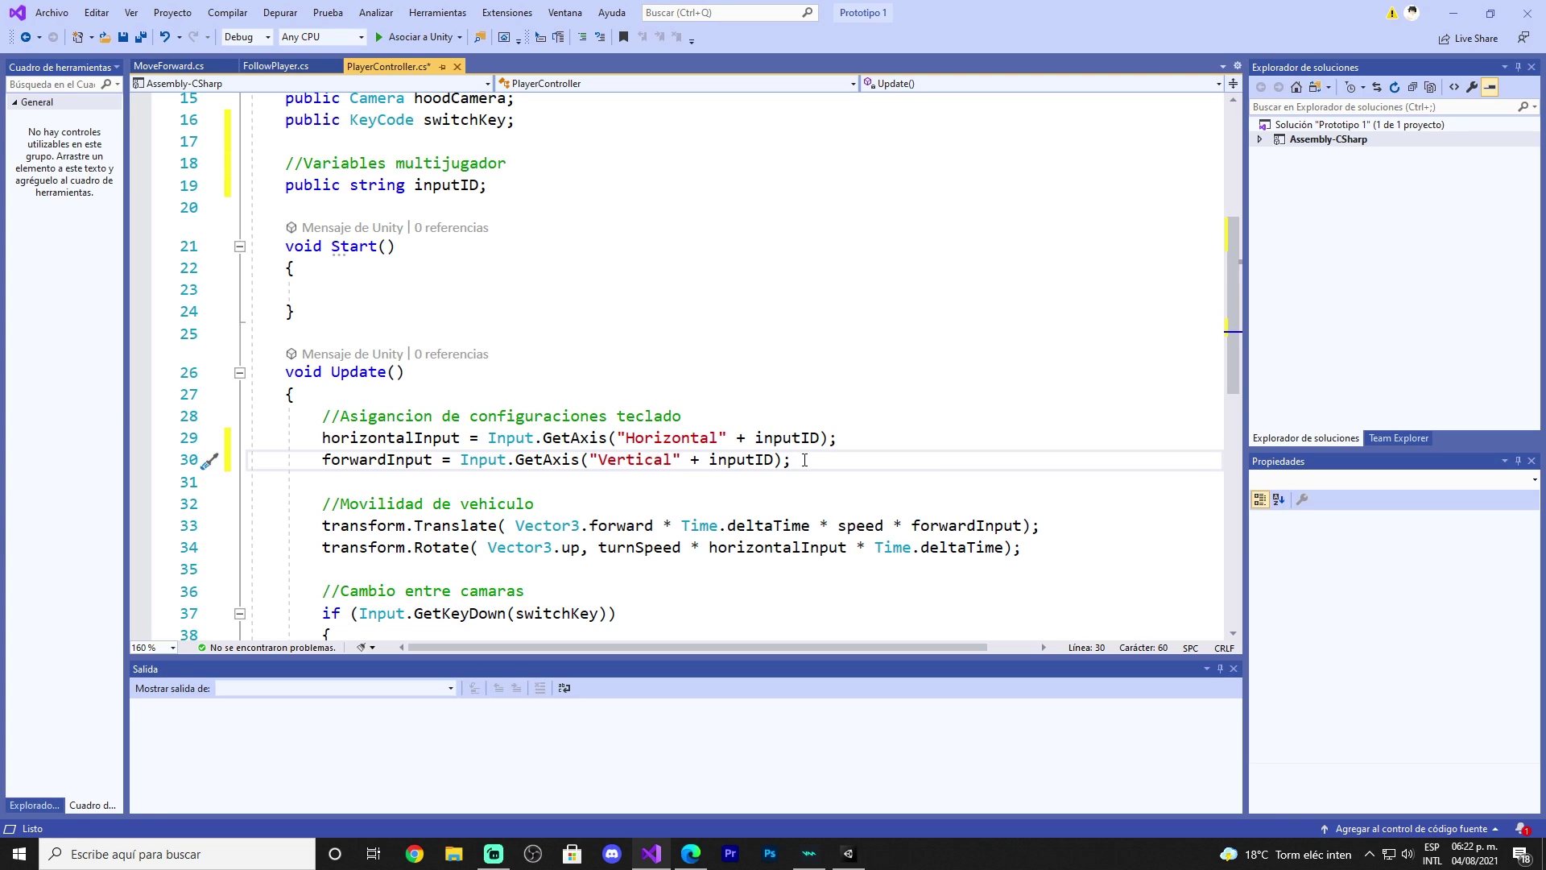
# - Save PlayerController.cs and return to Unity so the scripts compile
pyautogui.click(124, 40)
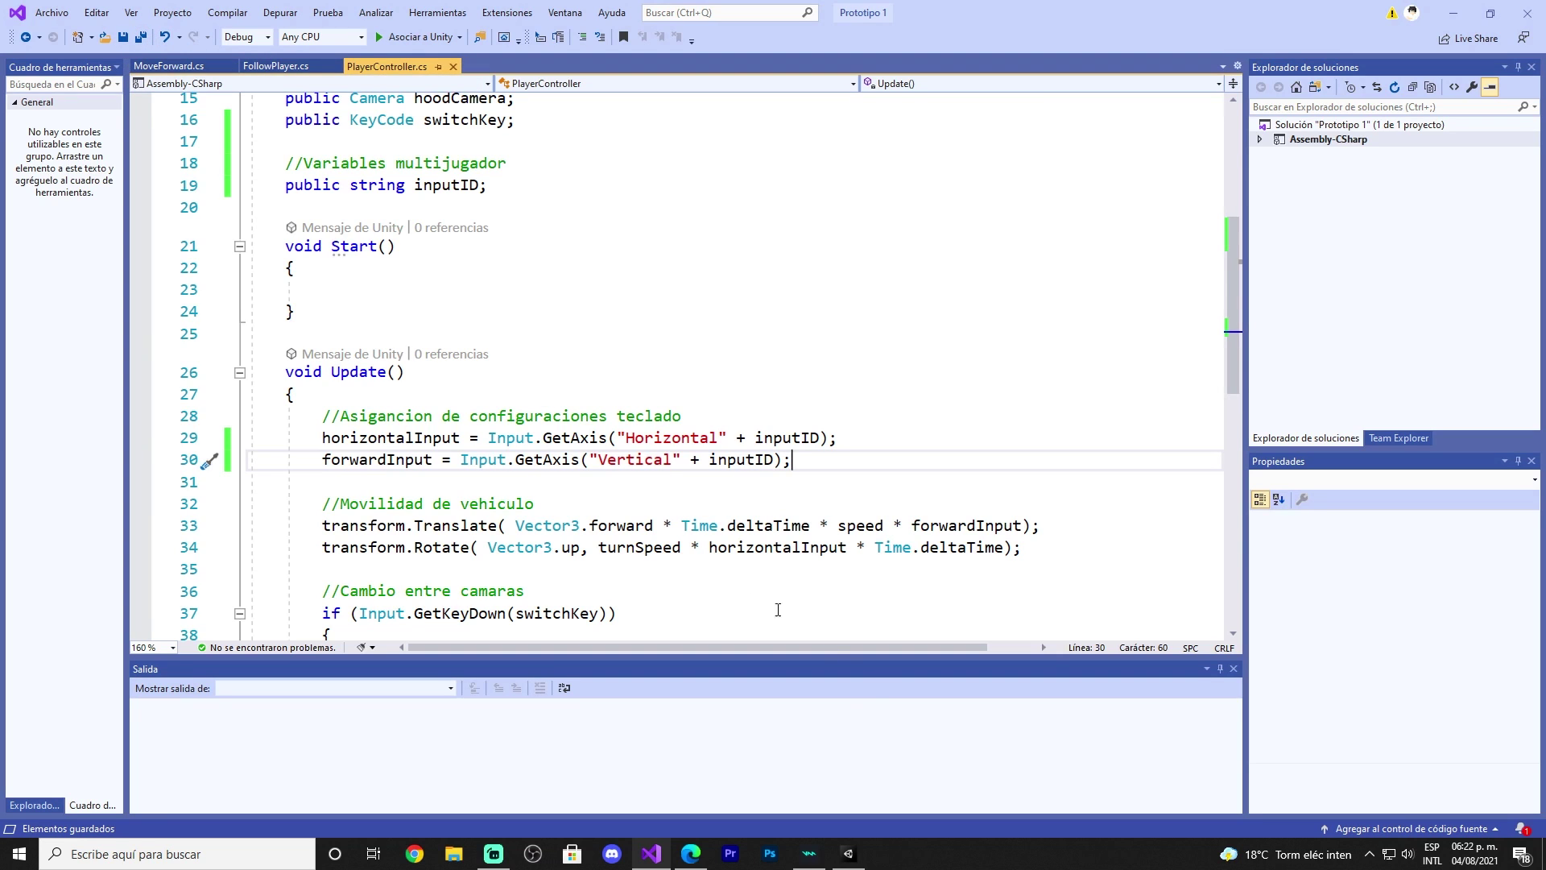
pyautogui.click(848, 853)
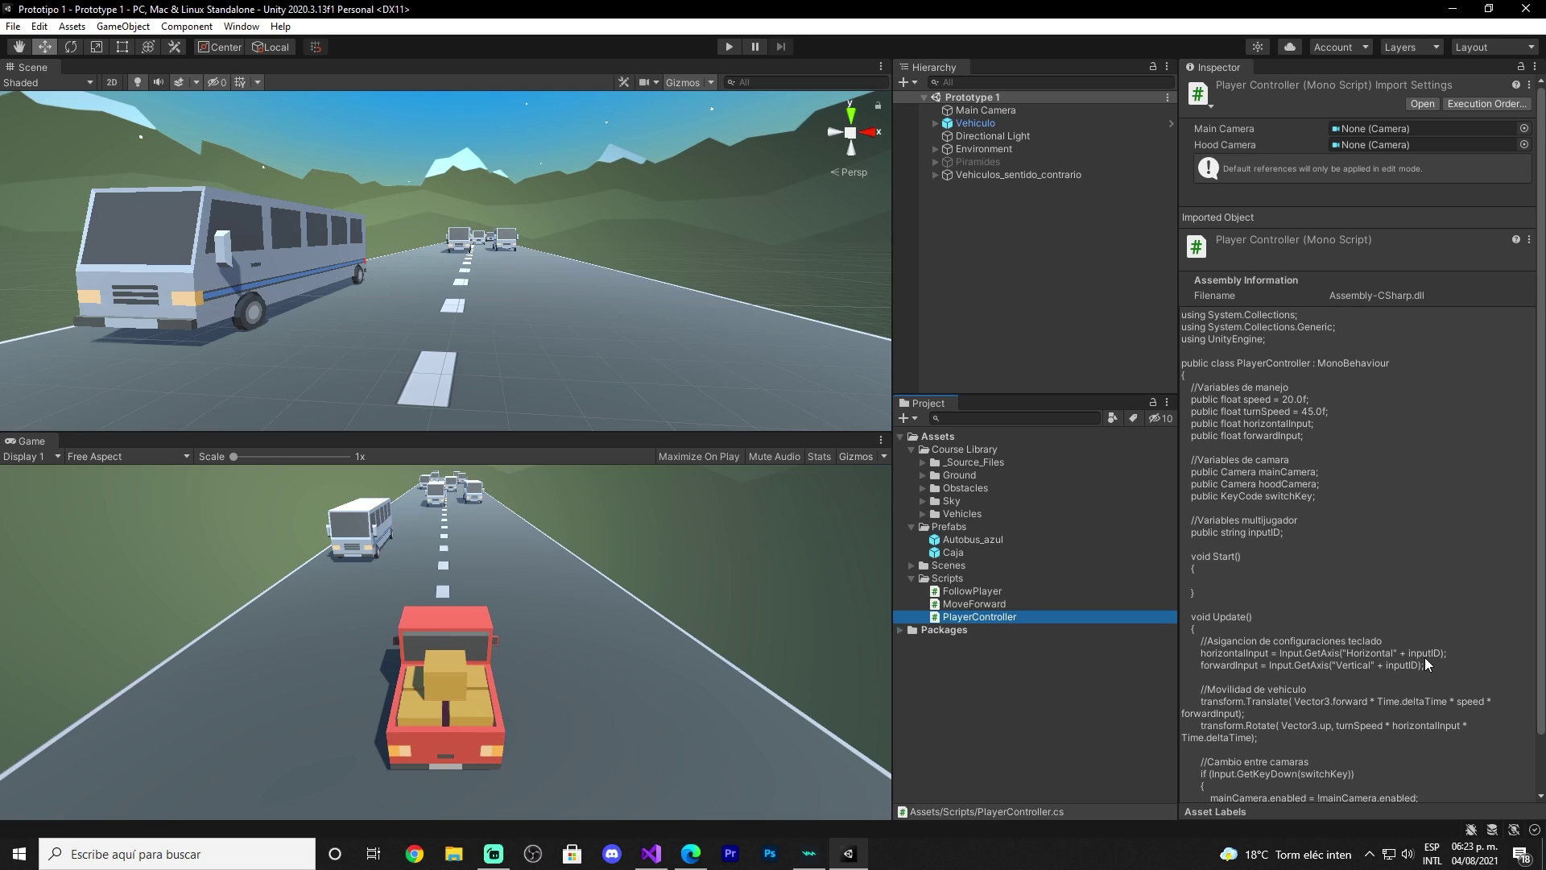
# - Test-drive the truck with arrow keys and the C camera toggle, then stop Play and return to Visual Studio
pyautogui.click(732, 50)
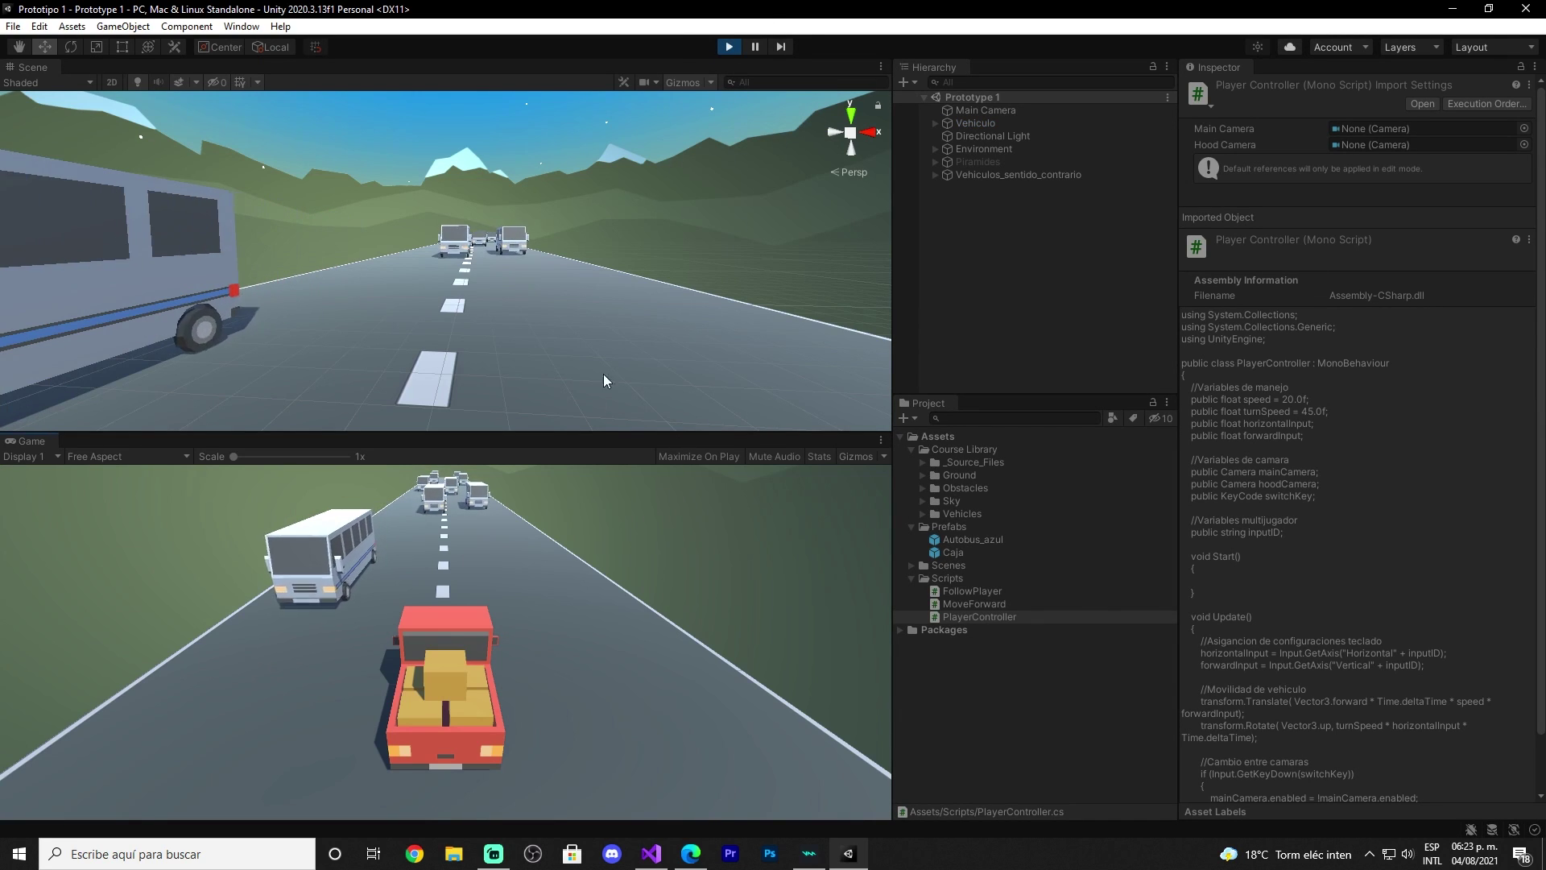
pyautogui.press('Up')
pyautogui.press('Left')
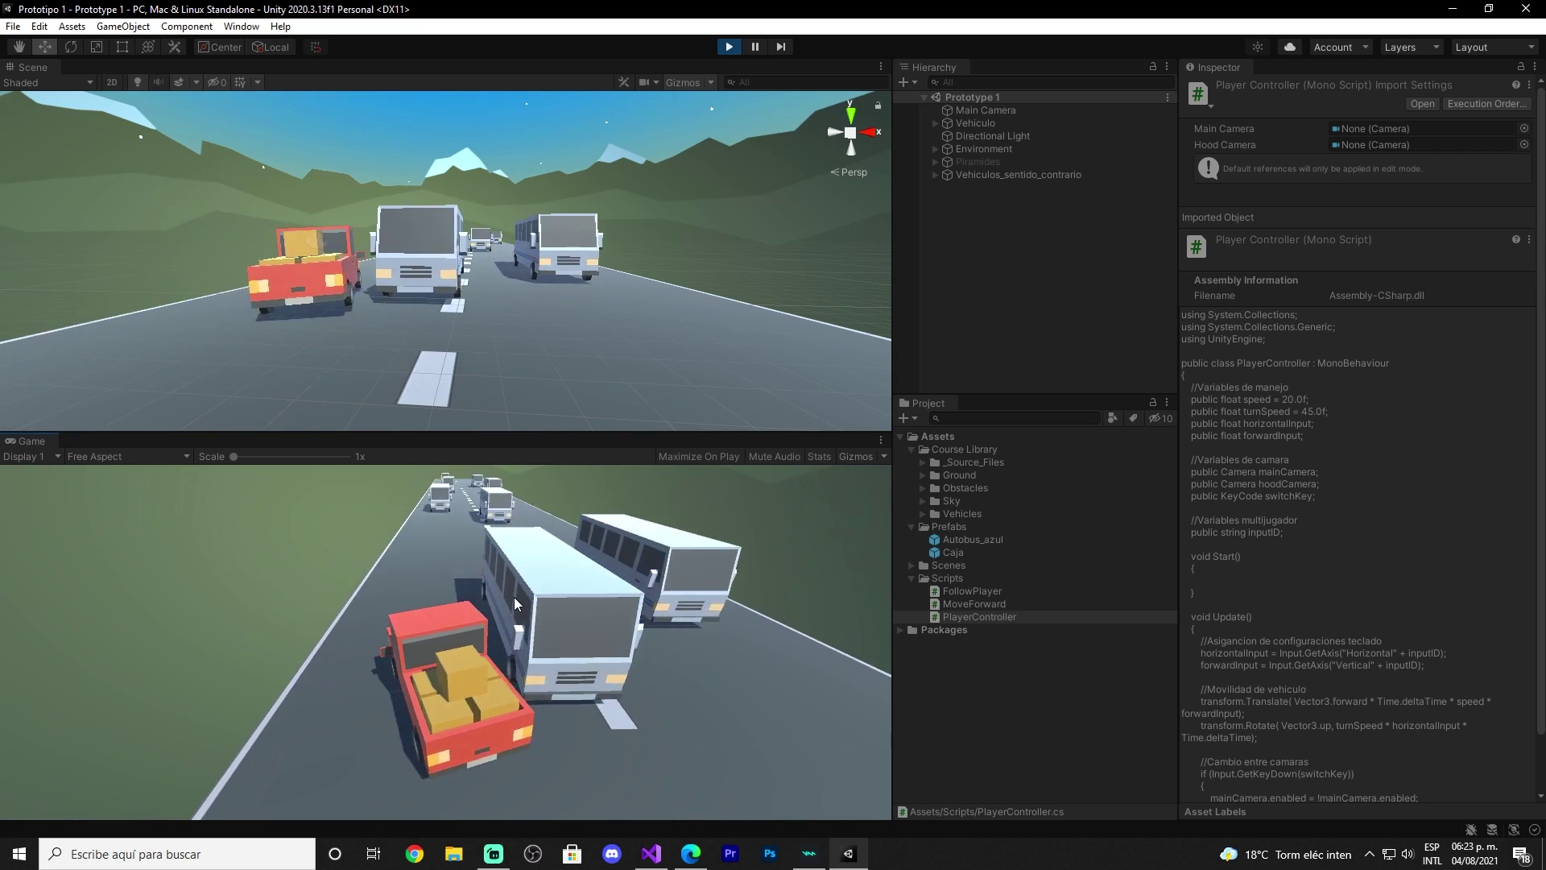
pyautogui.press('c')
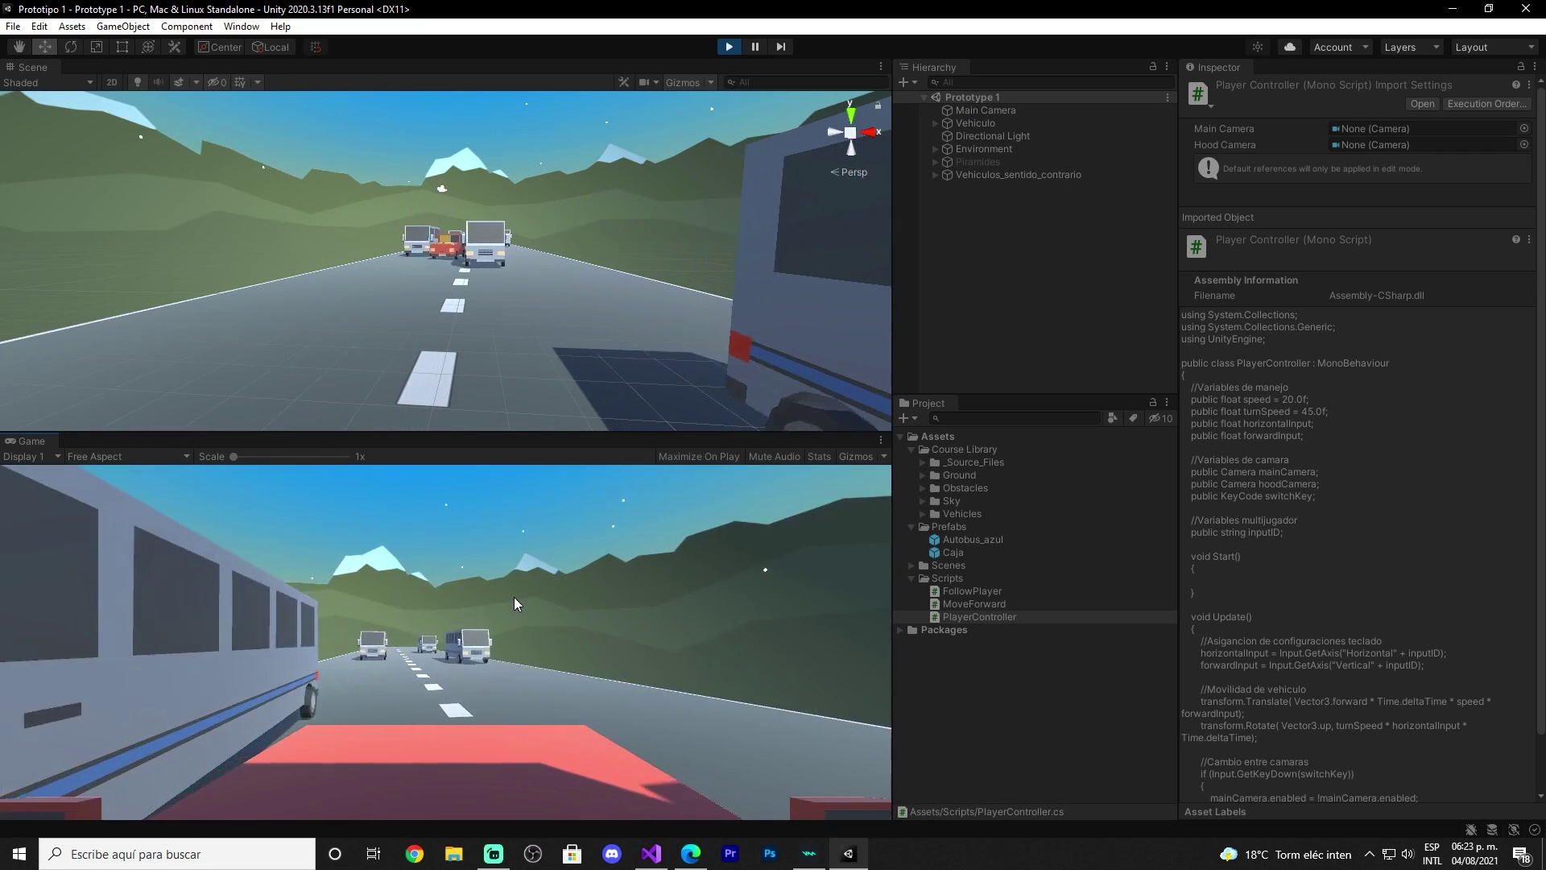
pyautogui.press('Right')
pyautogui.press('c')
pyautogui.press('Up')
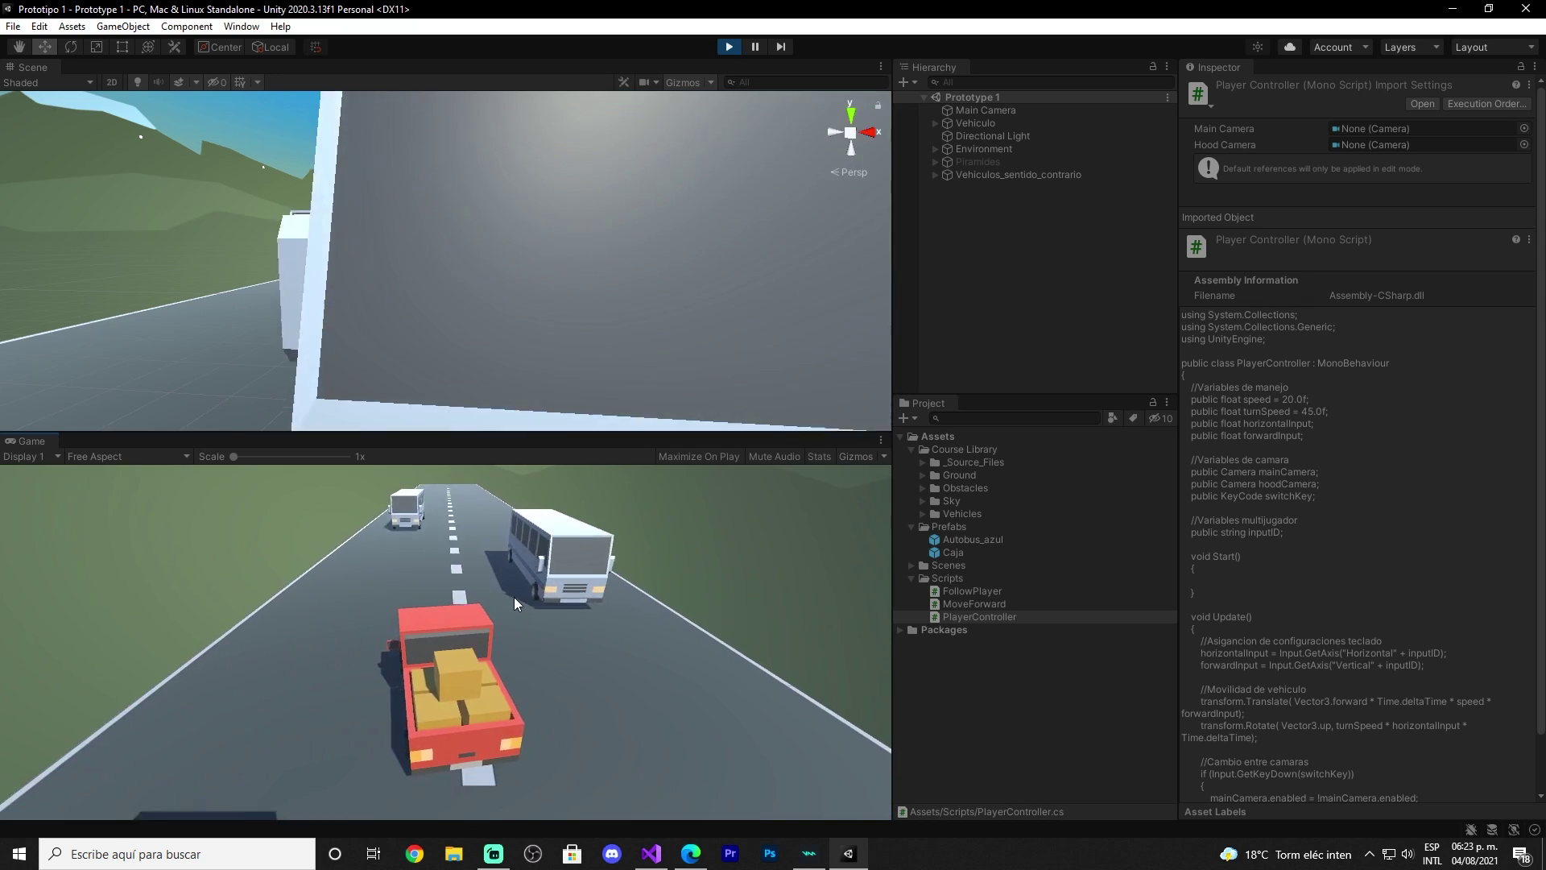
pyautogui.press('Up')
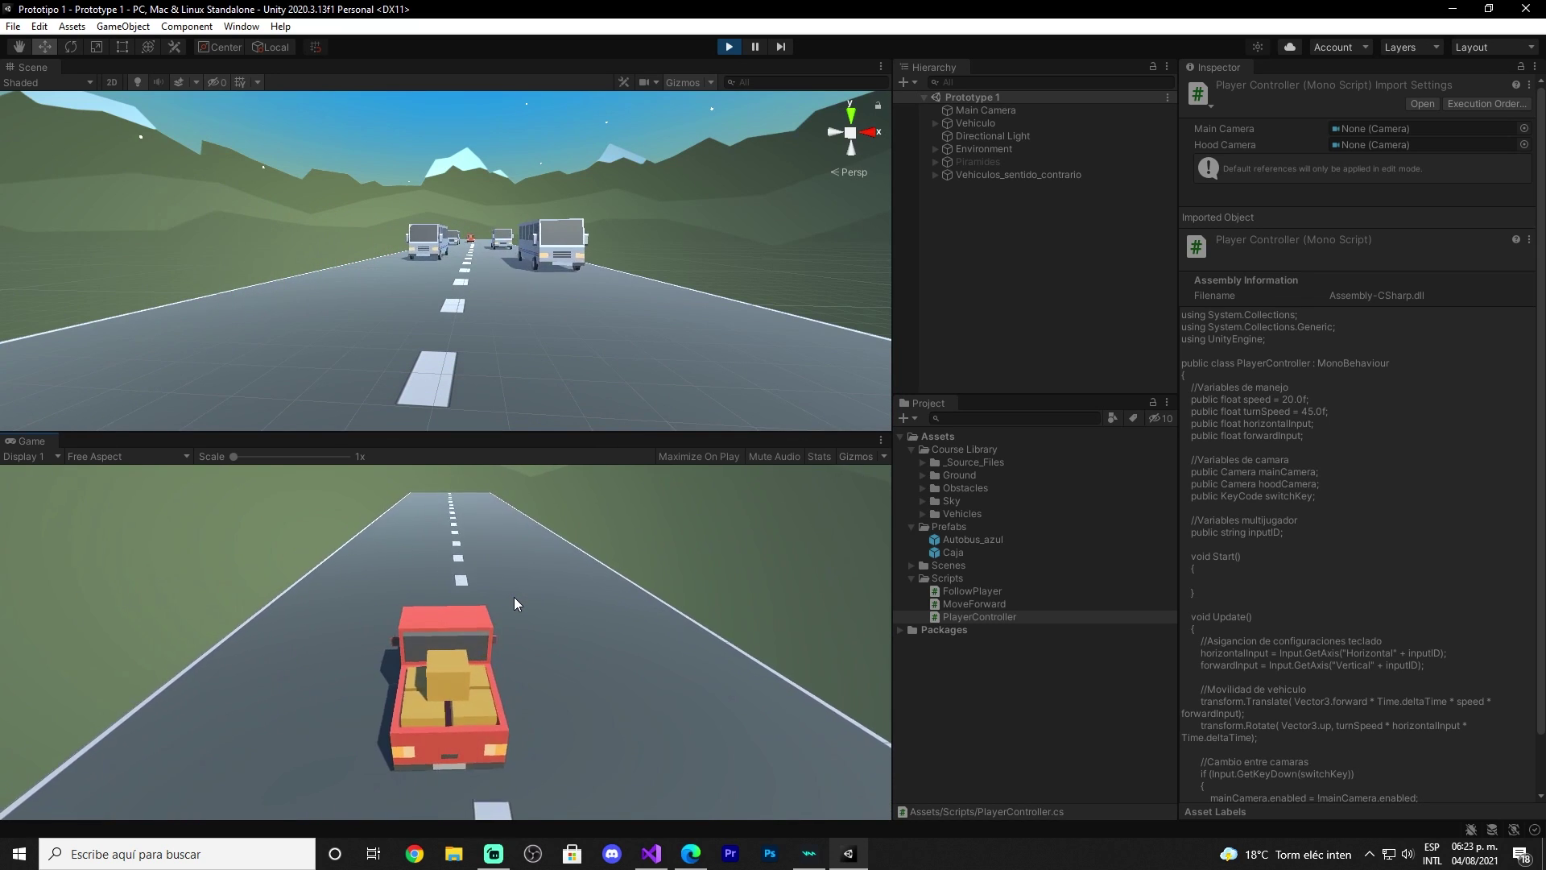
pyautogui.press('Right')
pyautogui.click(727, 47)
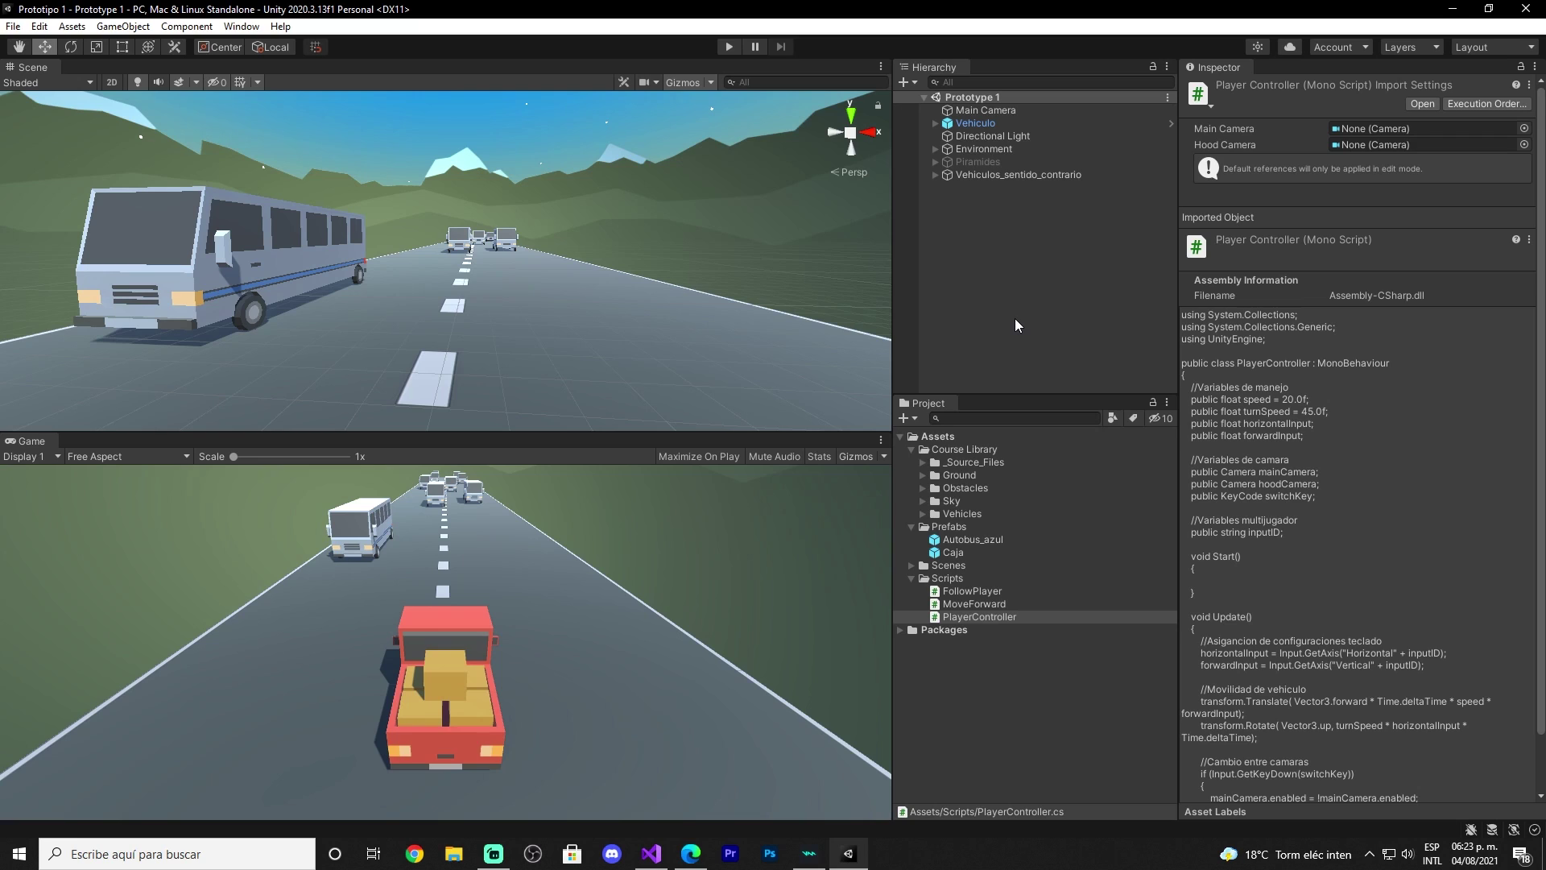
pyautogui.hotkey('alt', 'Tab')
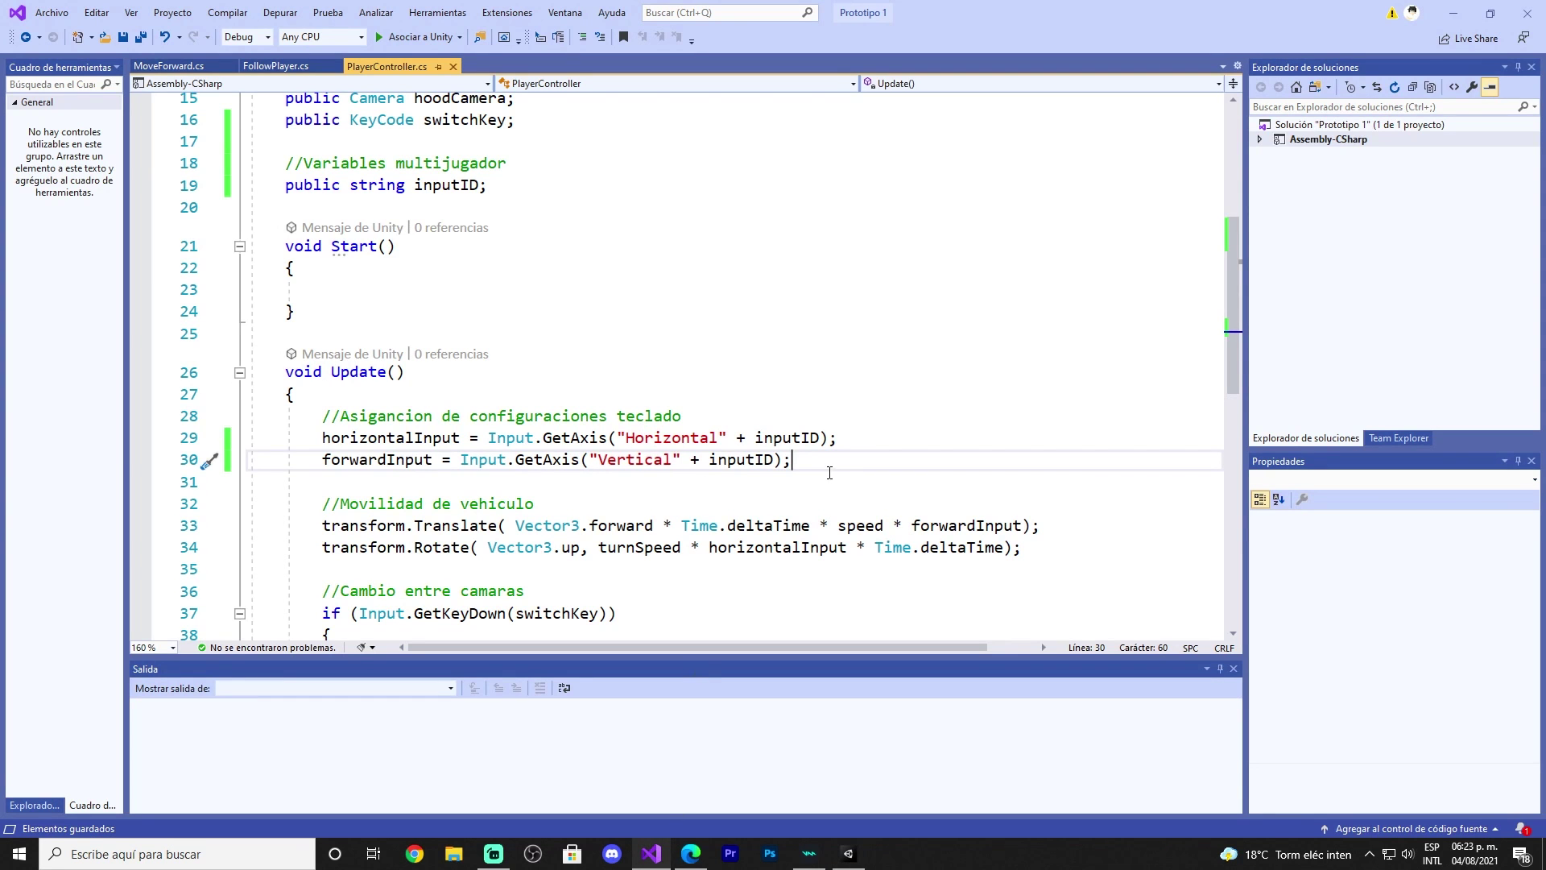
# - Highlight the input-assignment code on lines 28–30, deselect it, and close Visual Studio
pyautogui.moveTo(829, 473); pyautogui.dragTo(322, 416)
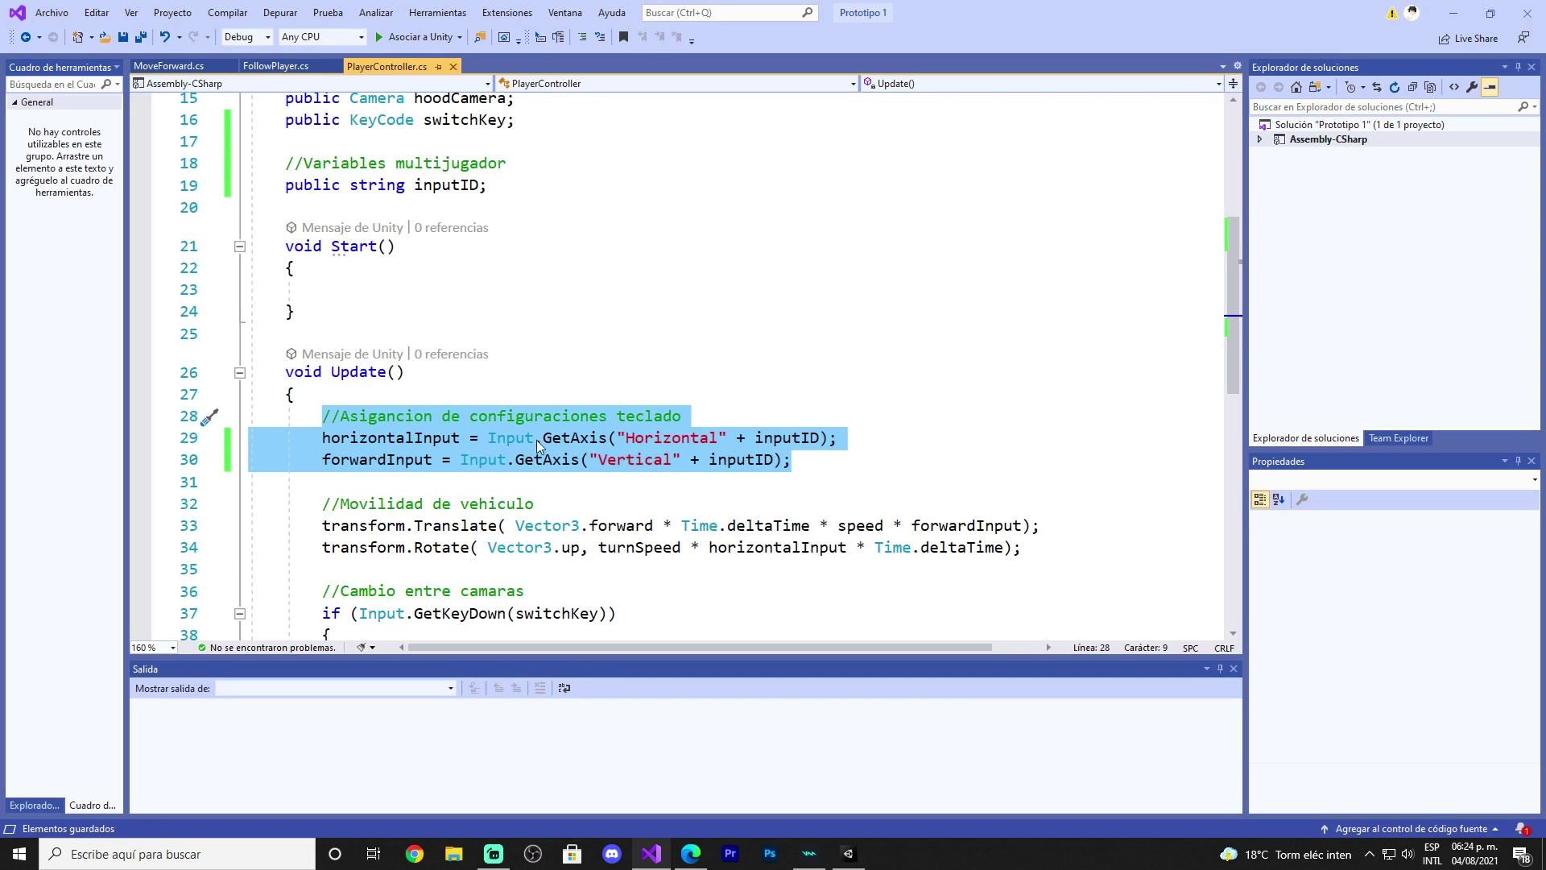
pyautogui.click(842, 461)
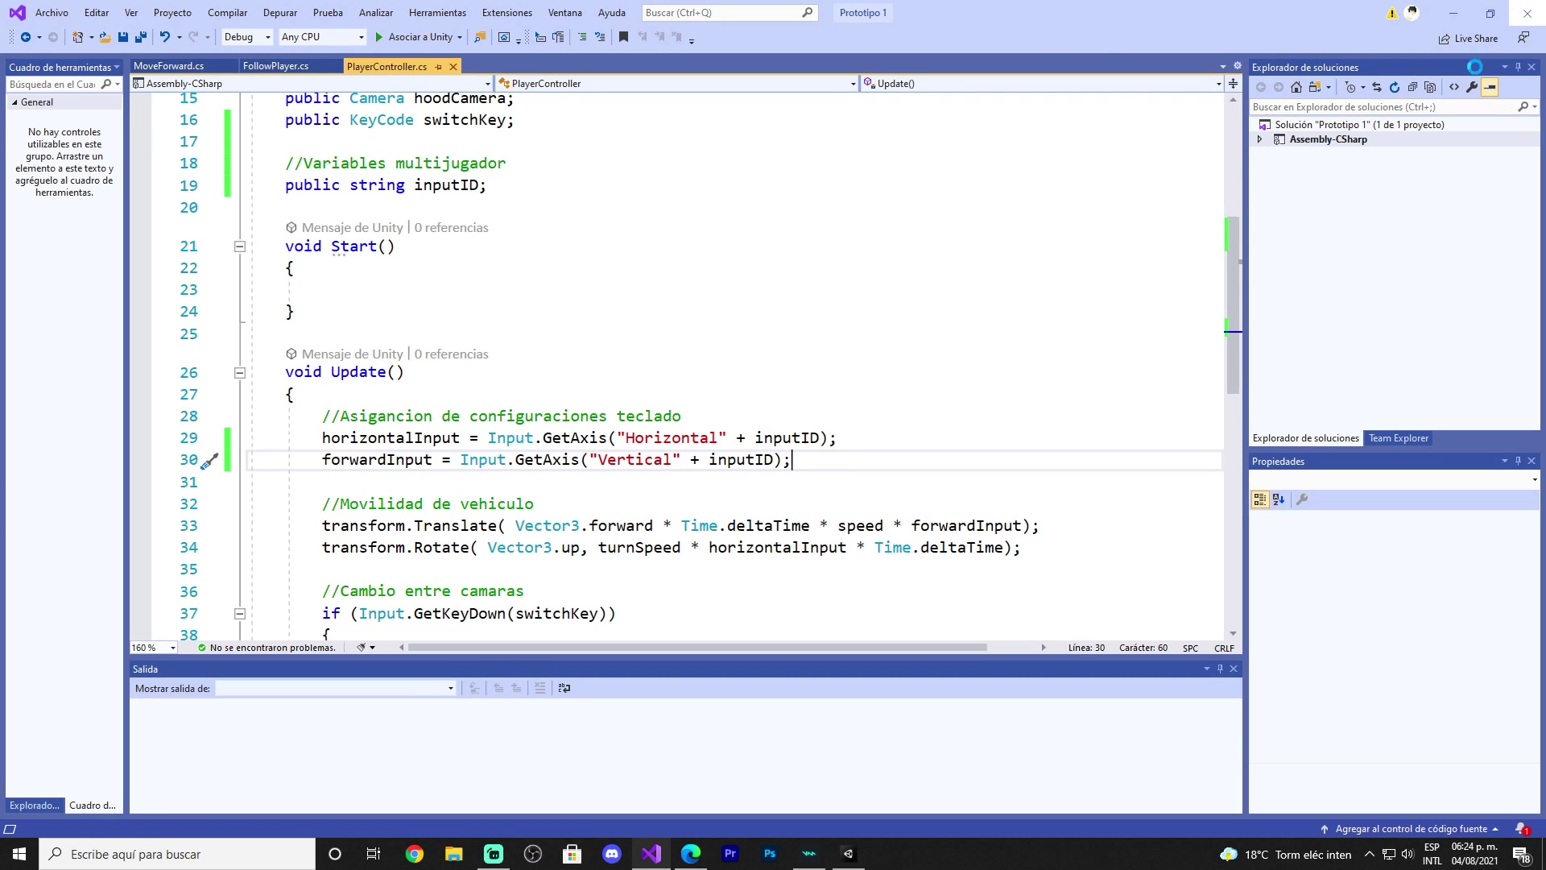
pyautogui.click(1524, 15)
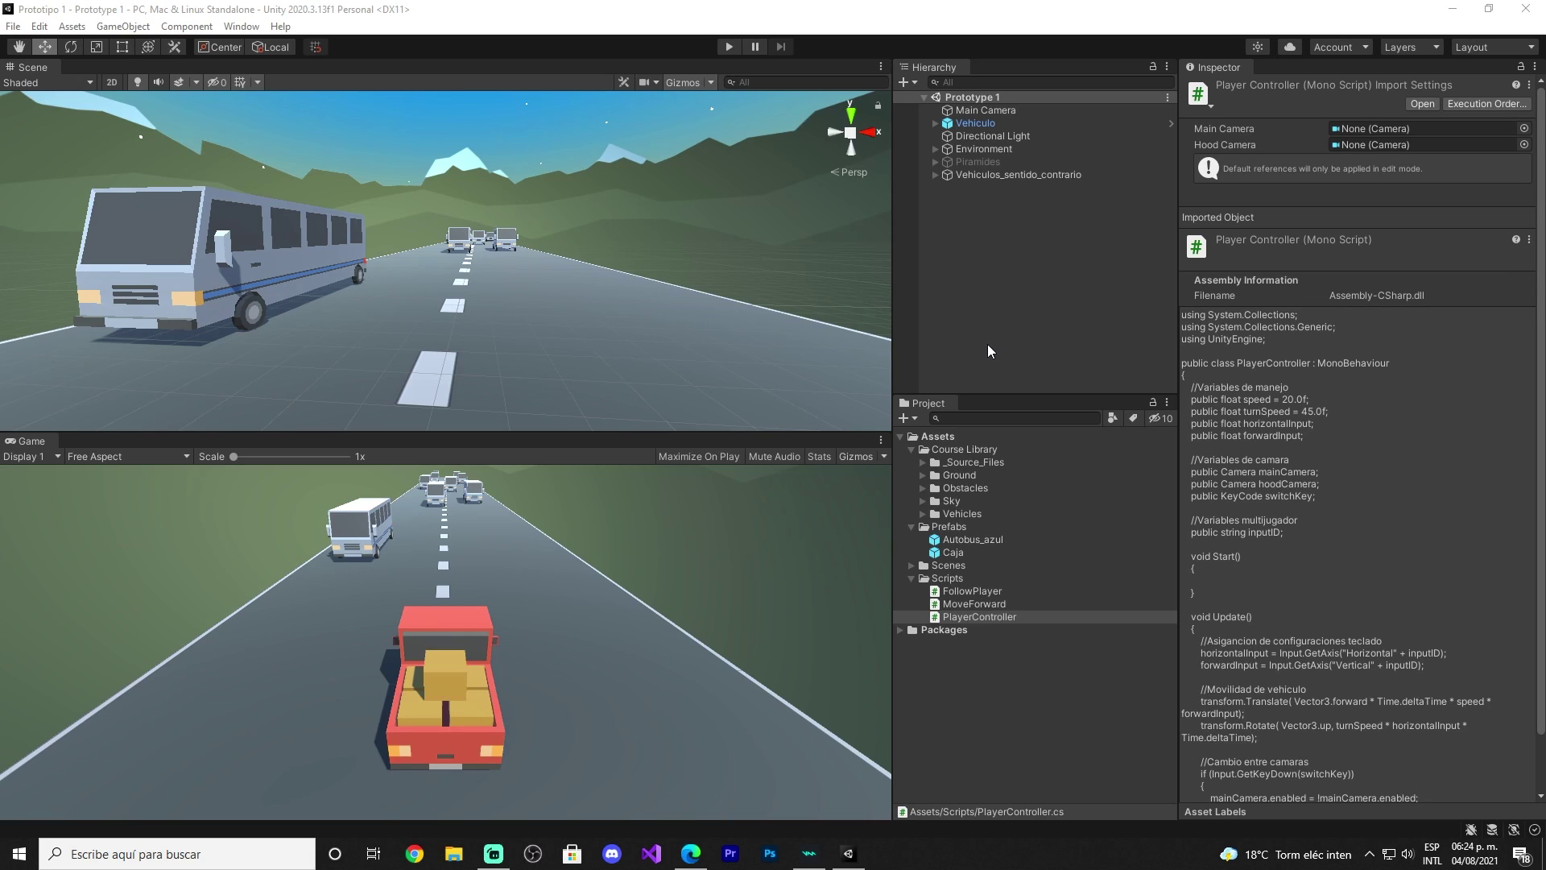
pyautogui.click(37, 28)
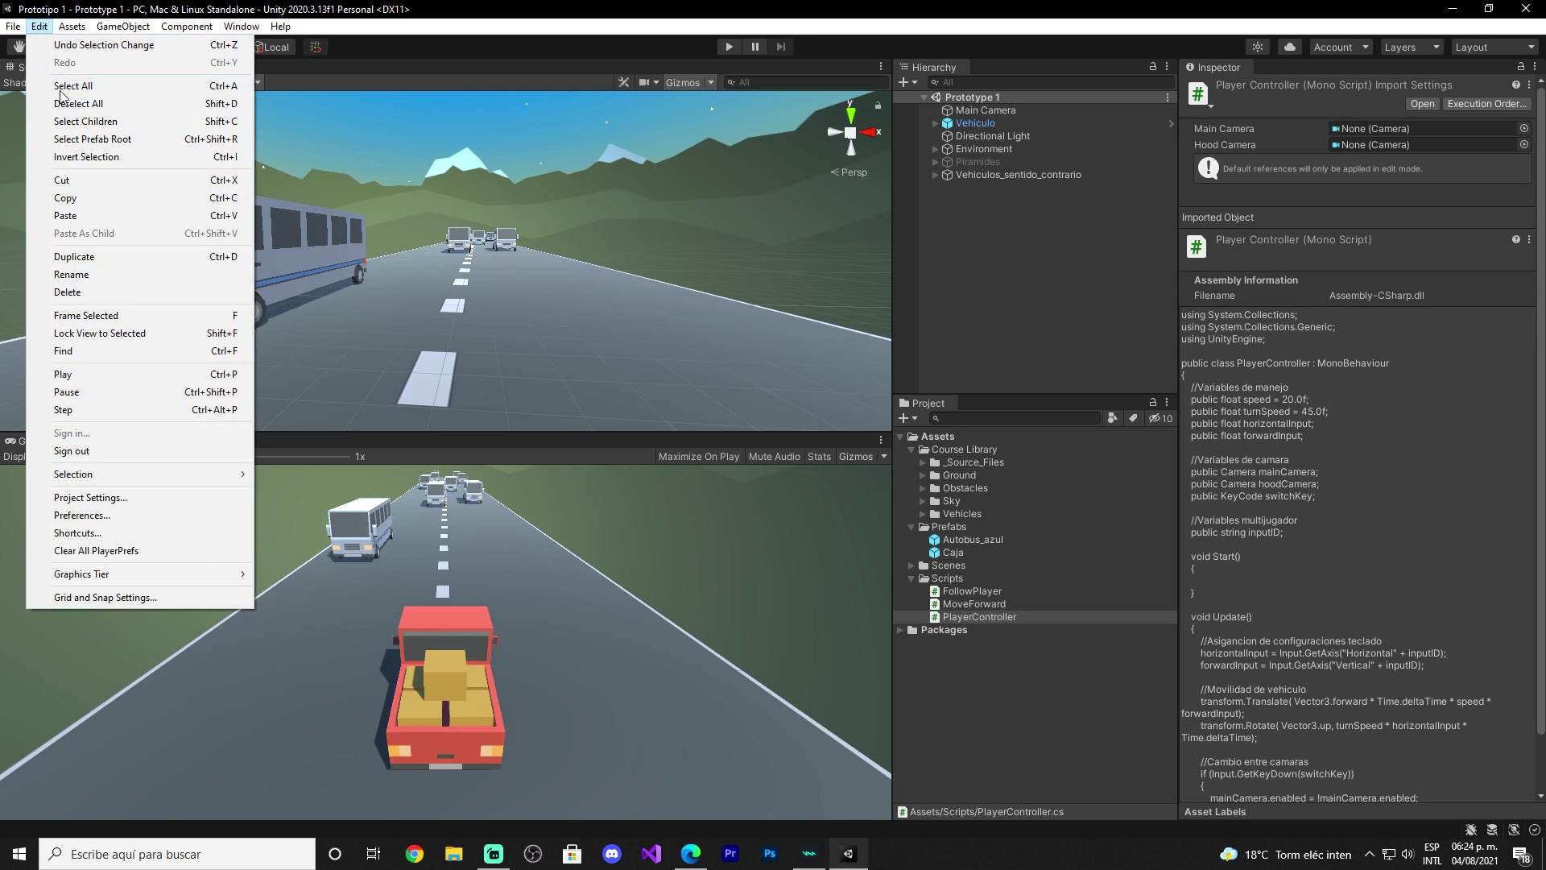
pyautogui.click(112, 513)
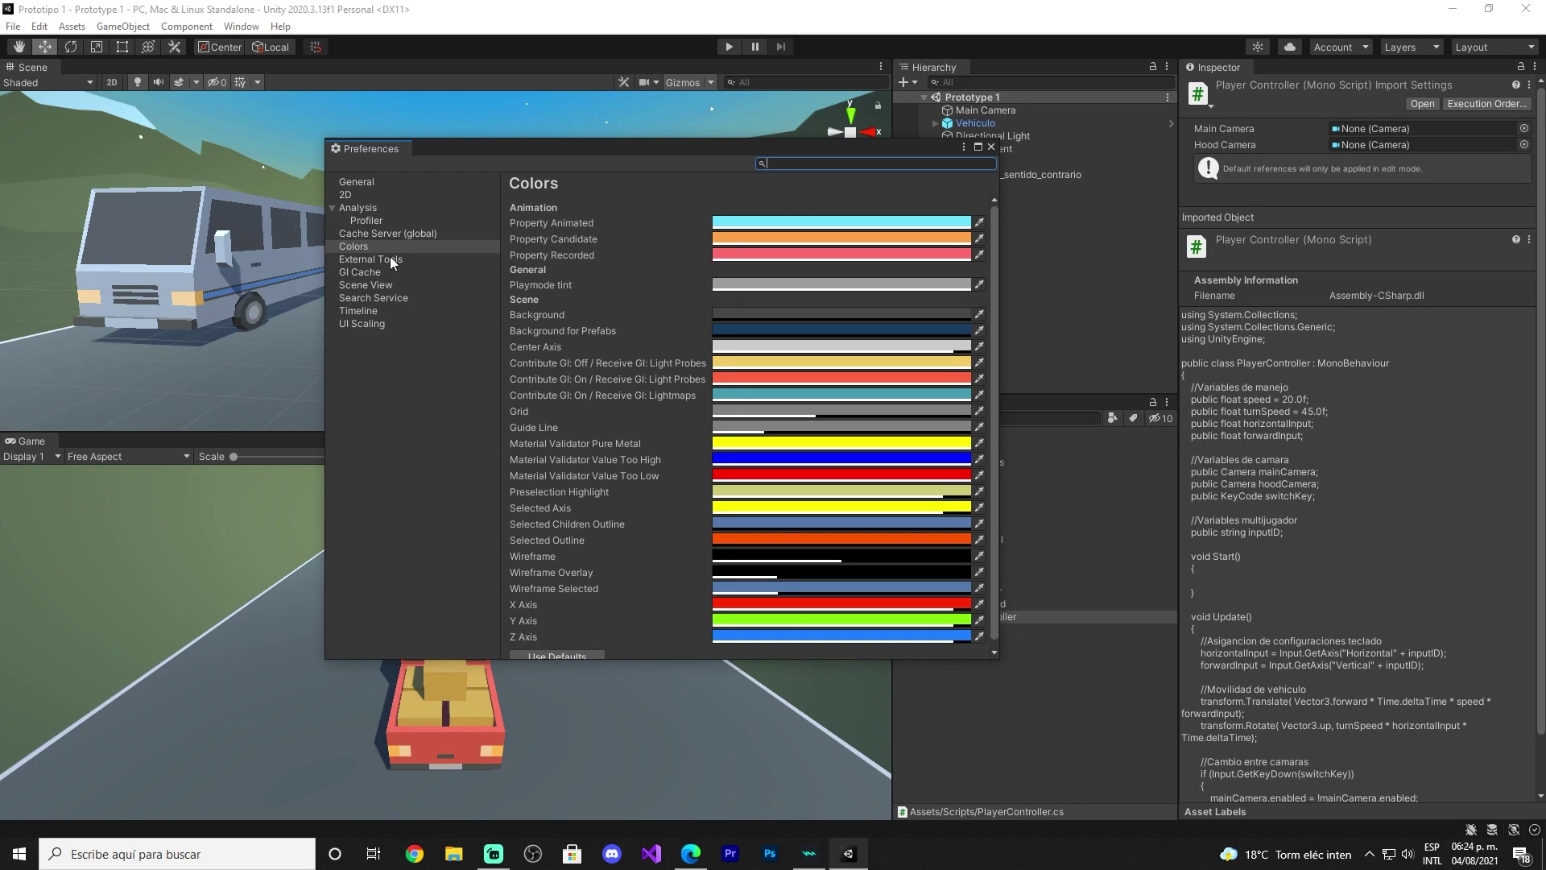
pyautogui.click(332, 207)
pyautogui.click(338, 186)
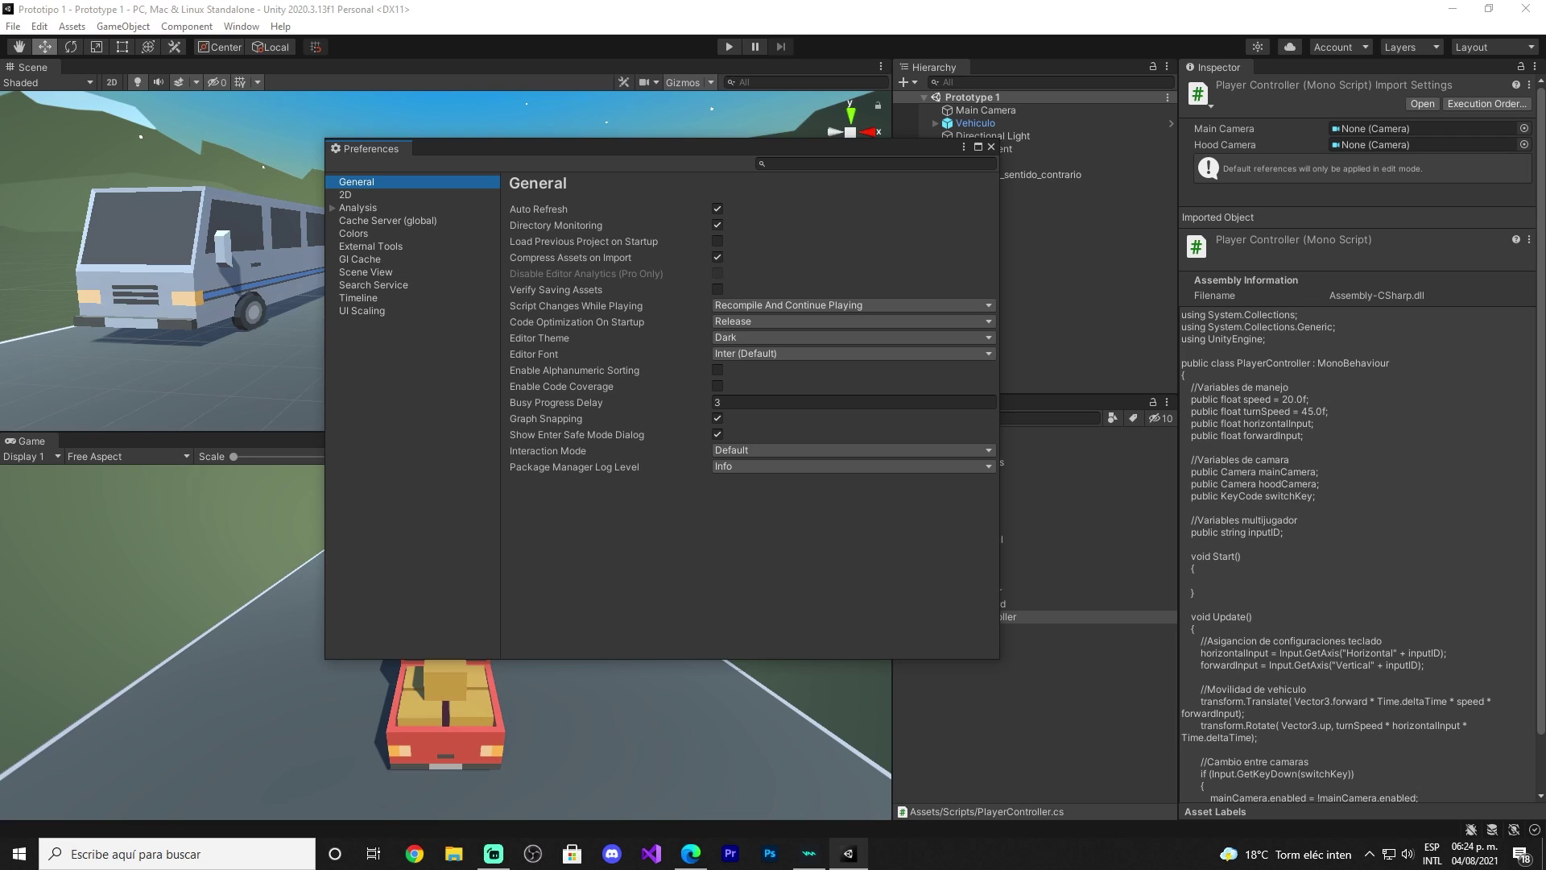
pyautogui.click(991, 146)
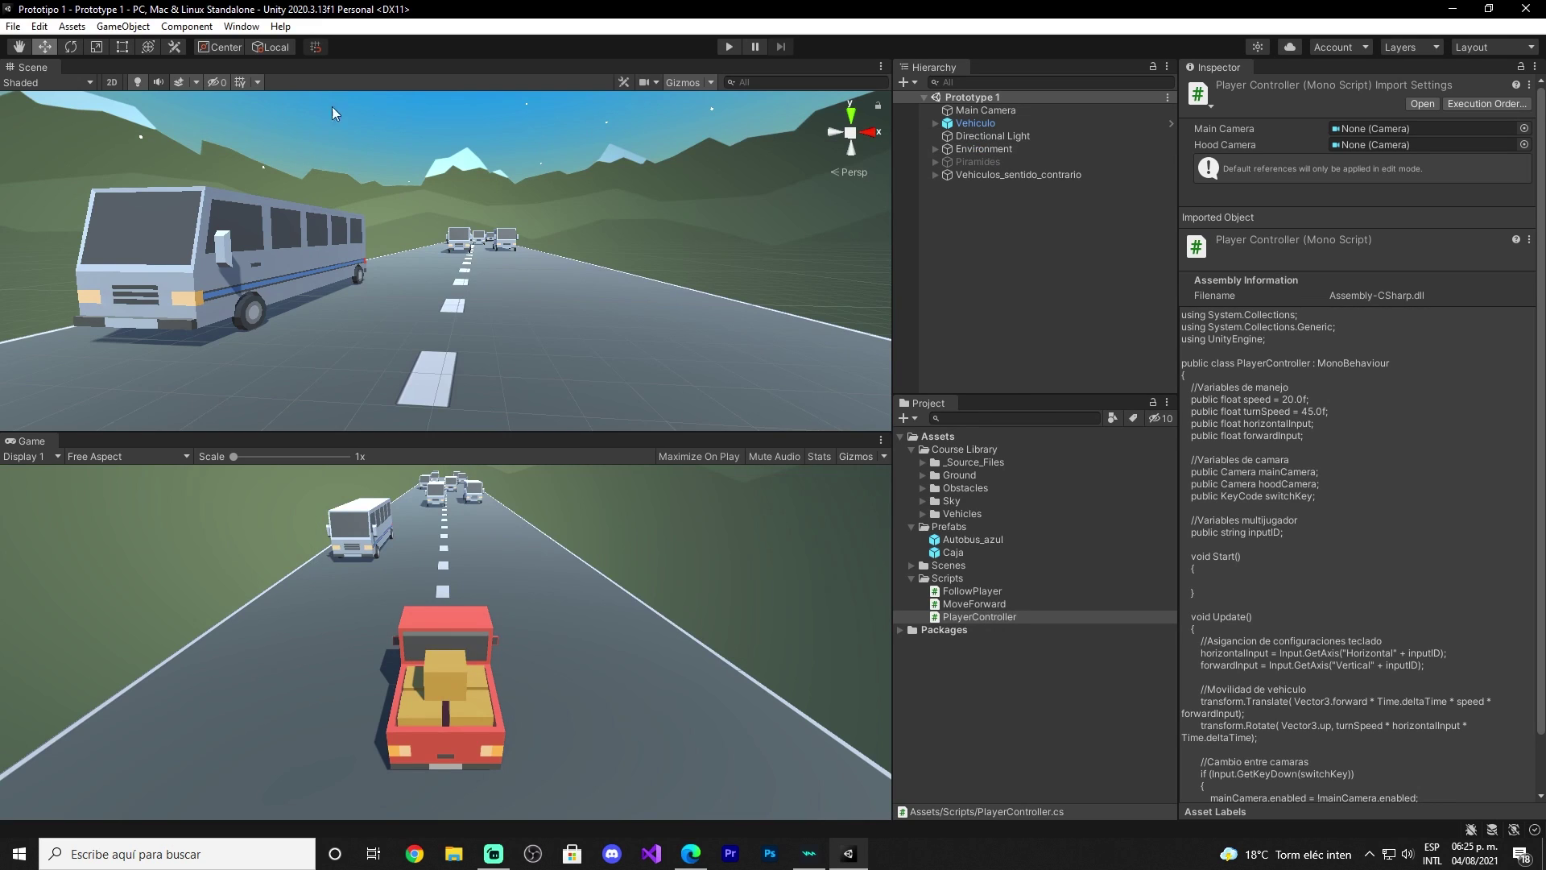
pyautogui.click(46, 28)
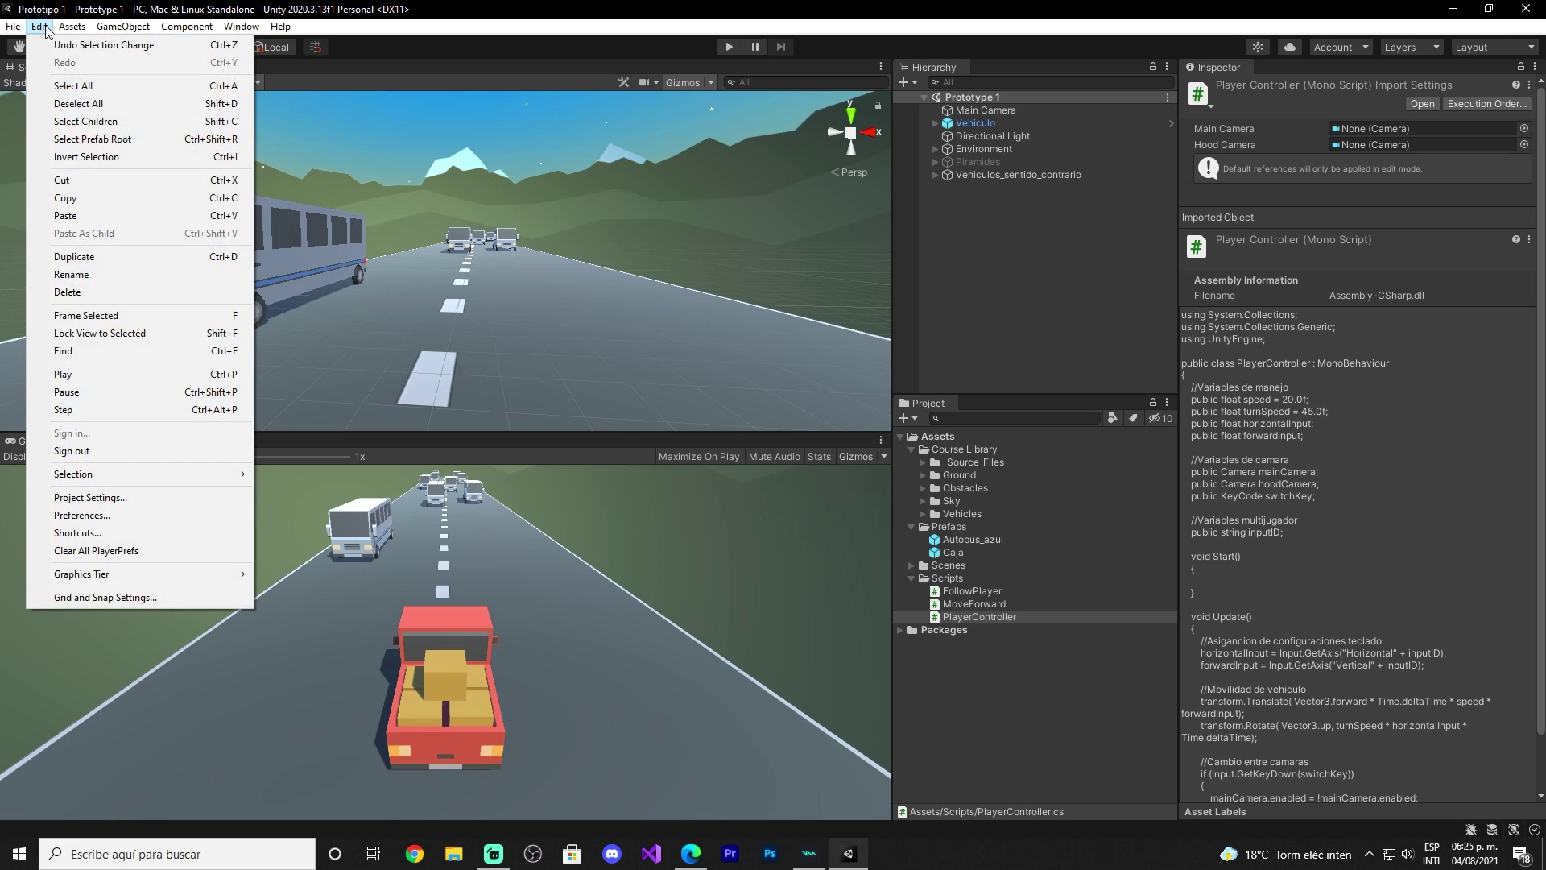
pyautogui.click(102, 498)
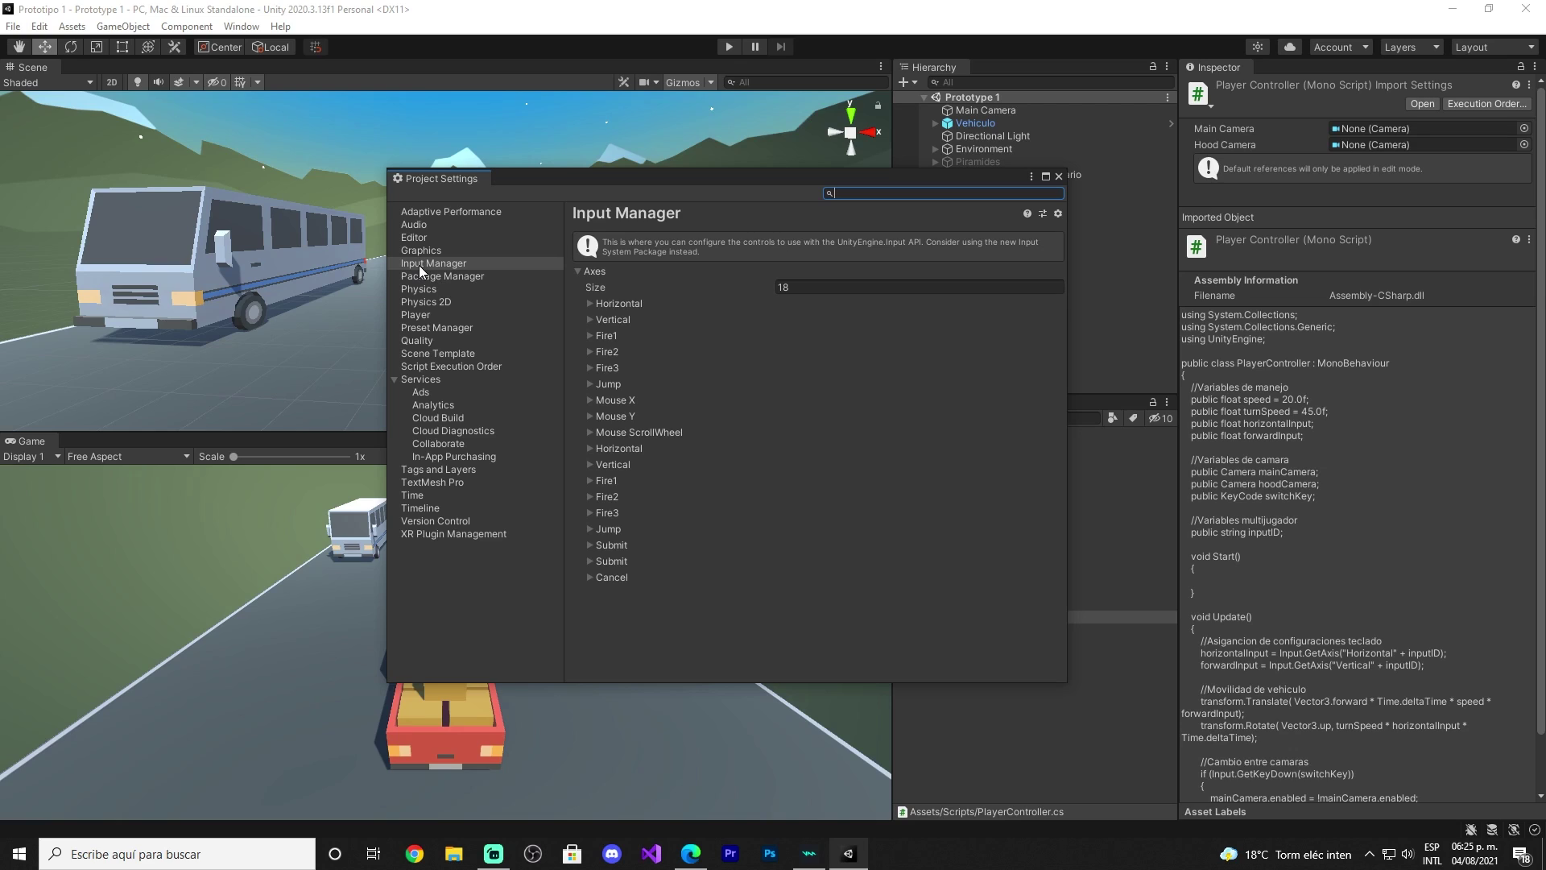
pyautogui.click(578, 272)
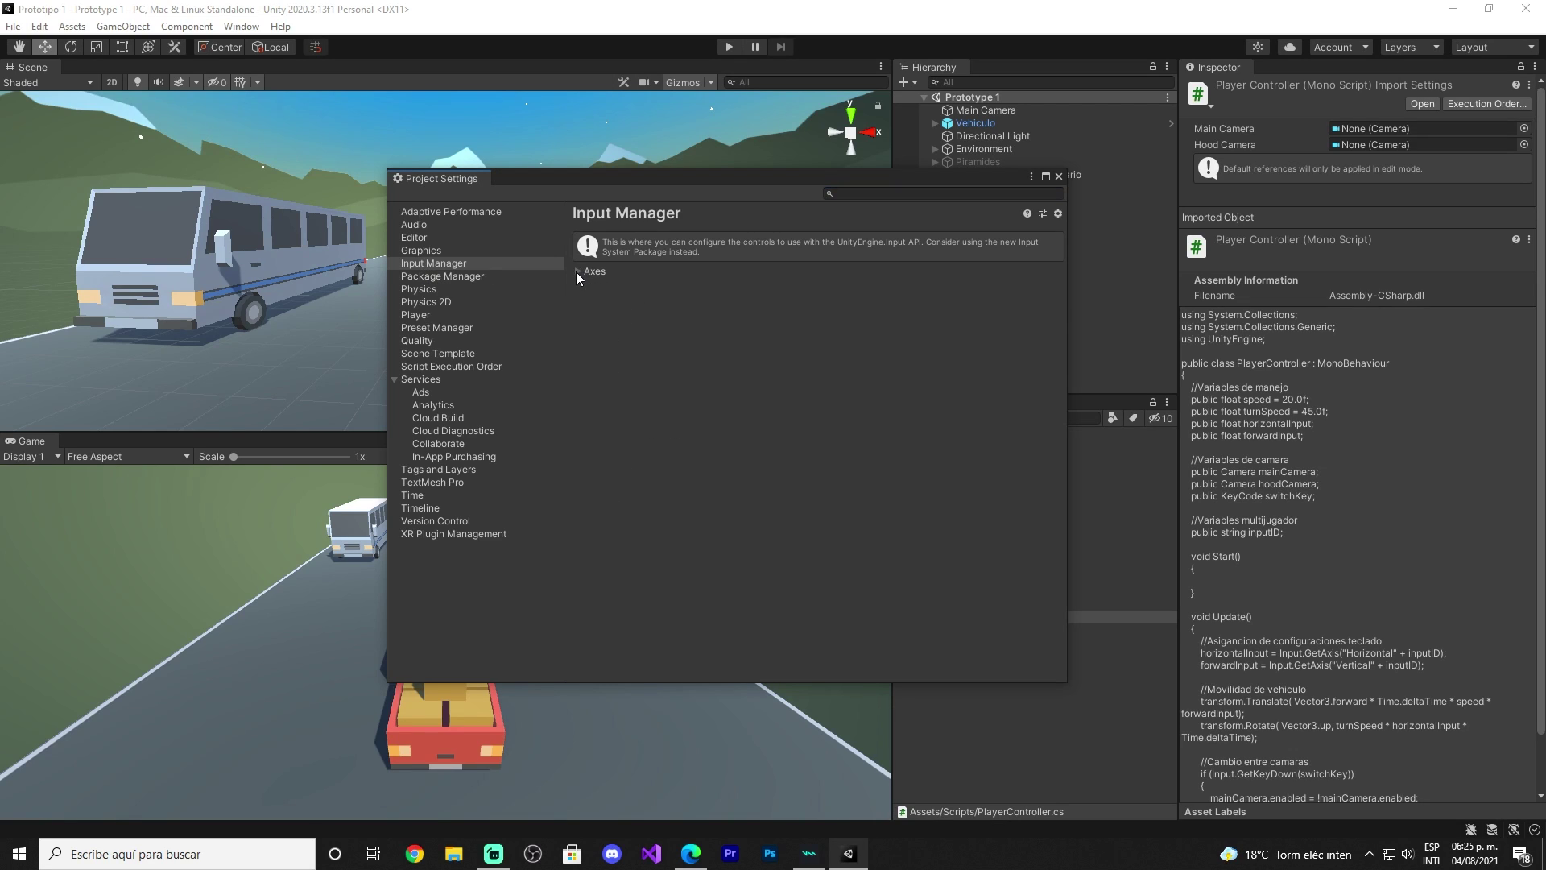
pyautogui.click(577, 271)
pyautogui.click(576, 272)
pyautogui.click(576, 273)
pyautogui.click(576, 272)
pyautogui.click(576, 272)
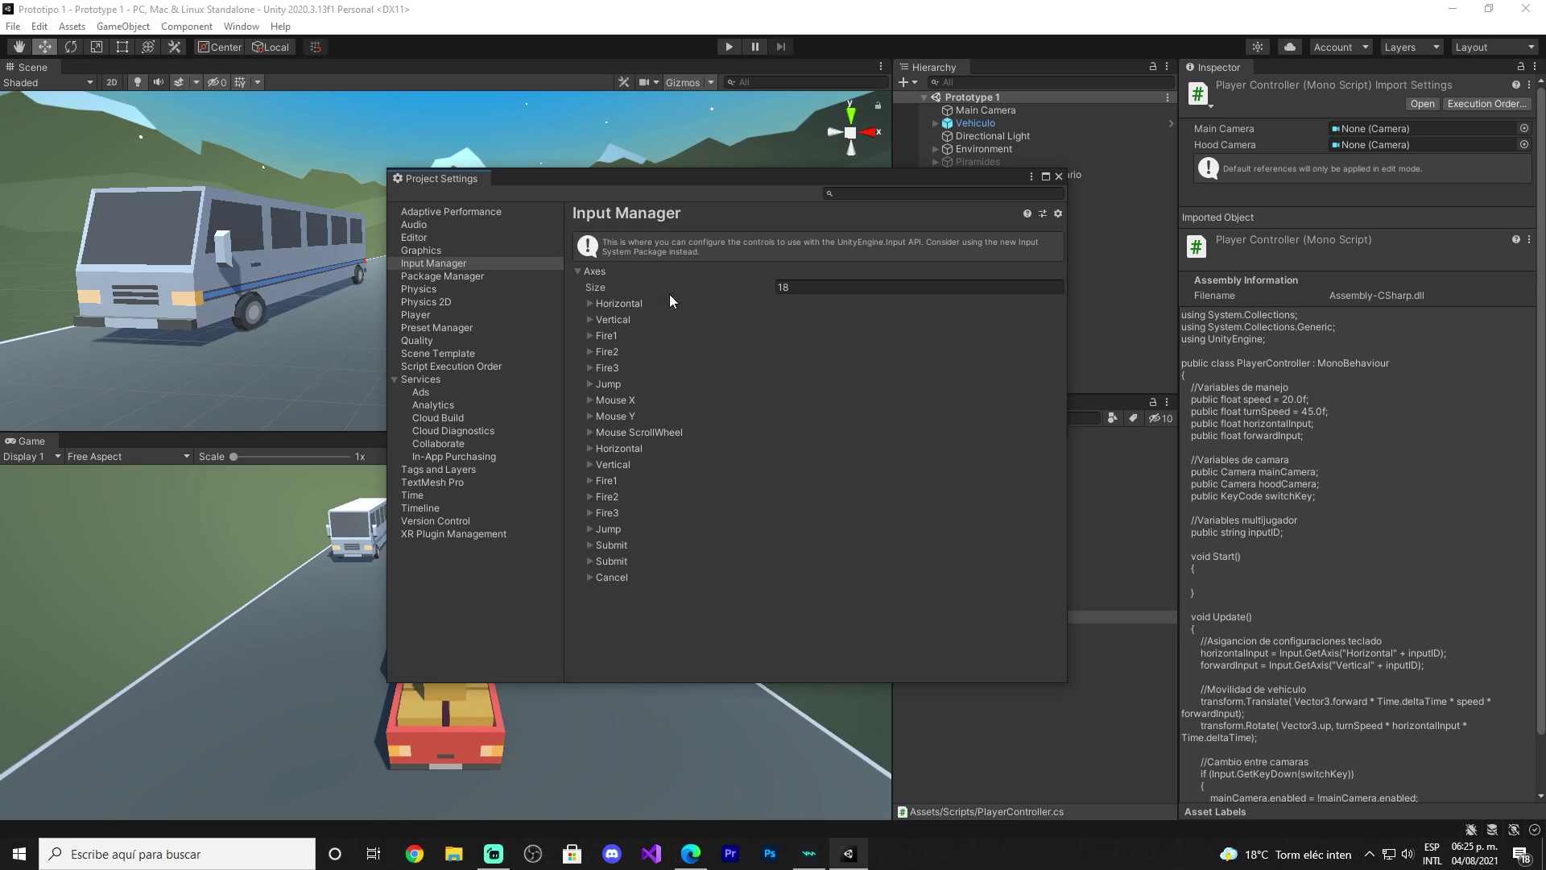
pyautogui.click(1060, 176)
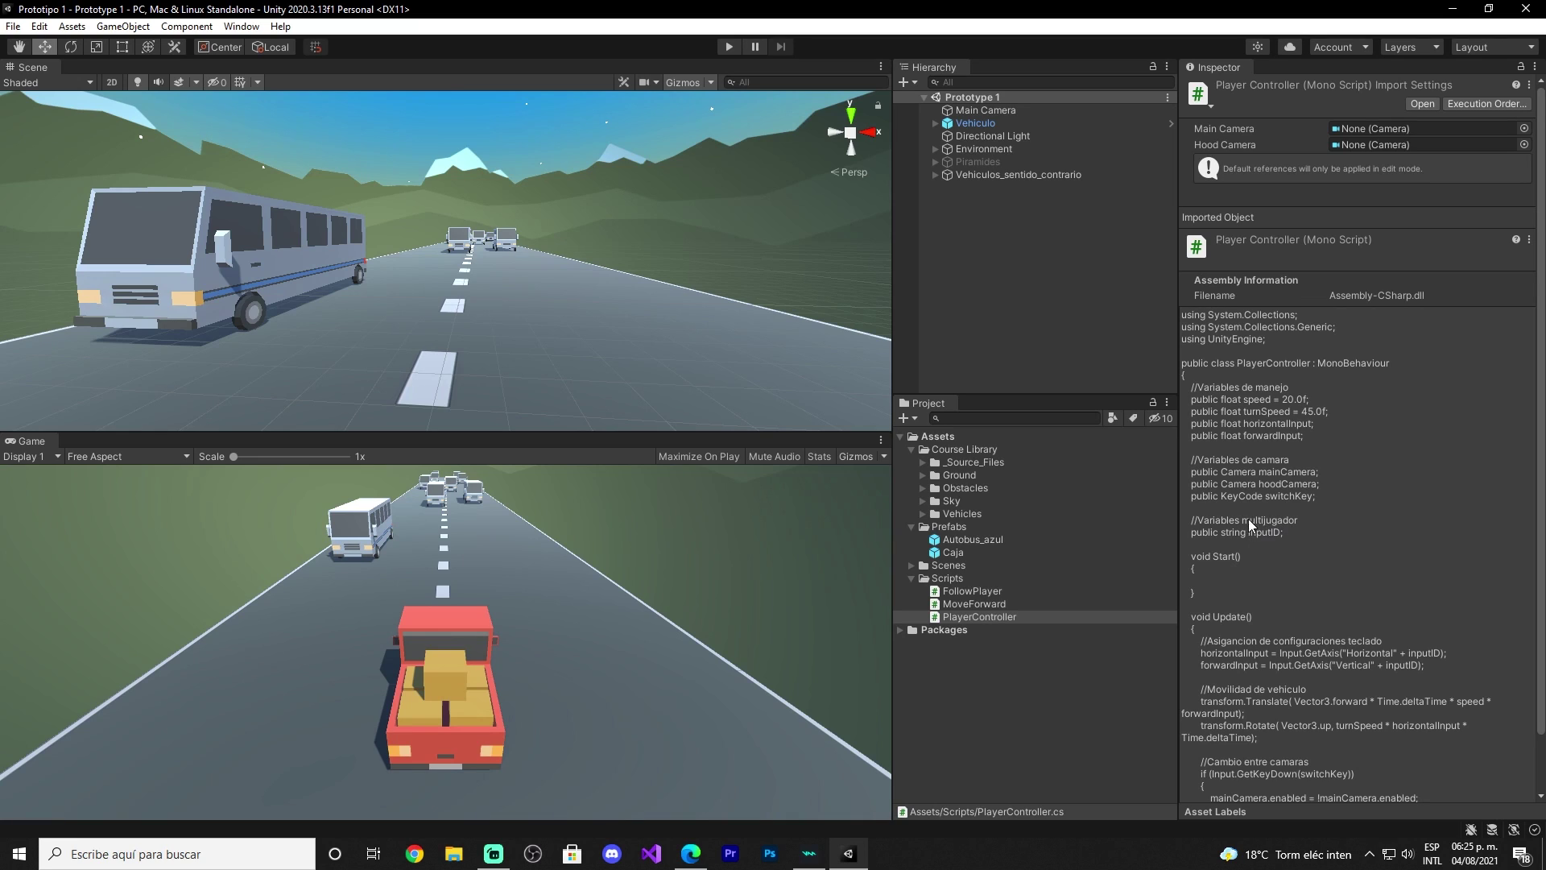
# - Select Vehiculo and scroll the Inspector to the Player Controller's empty Input ID field
pyautogui.click(968, 125)
pyautogui.scroll(-10, 1380, 501)
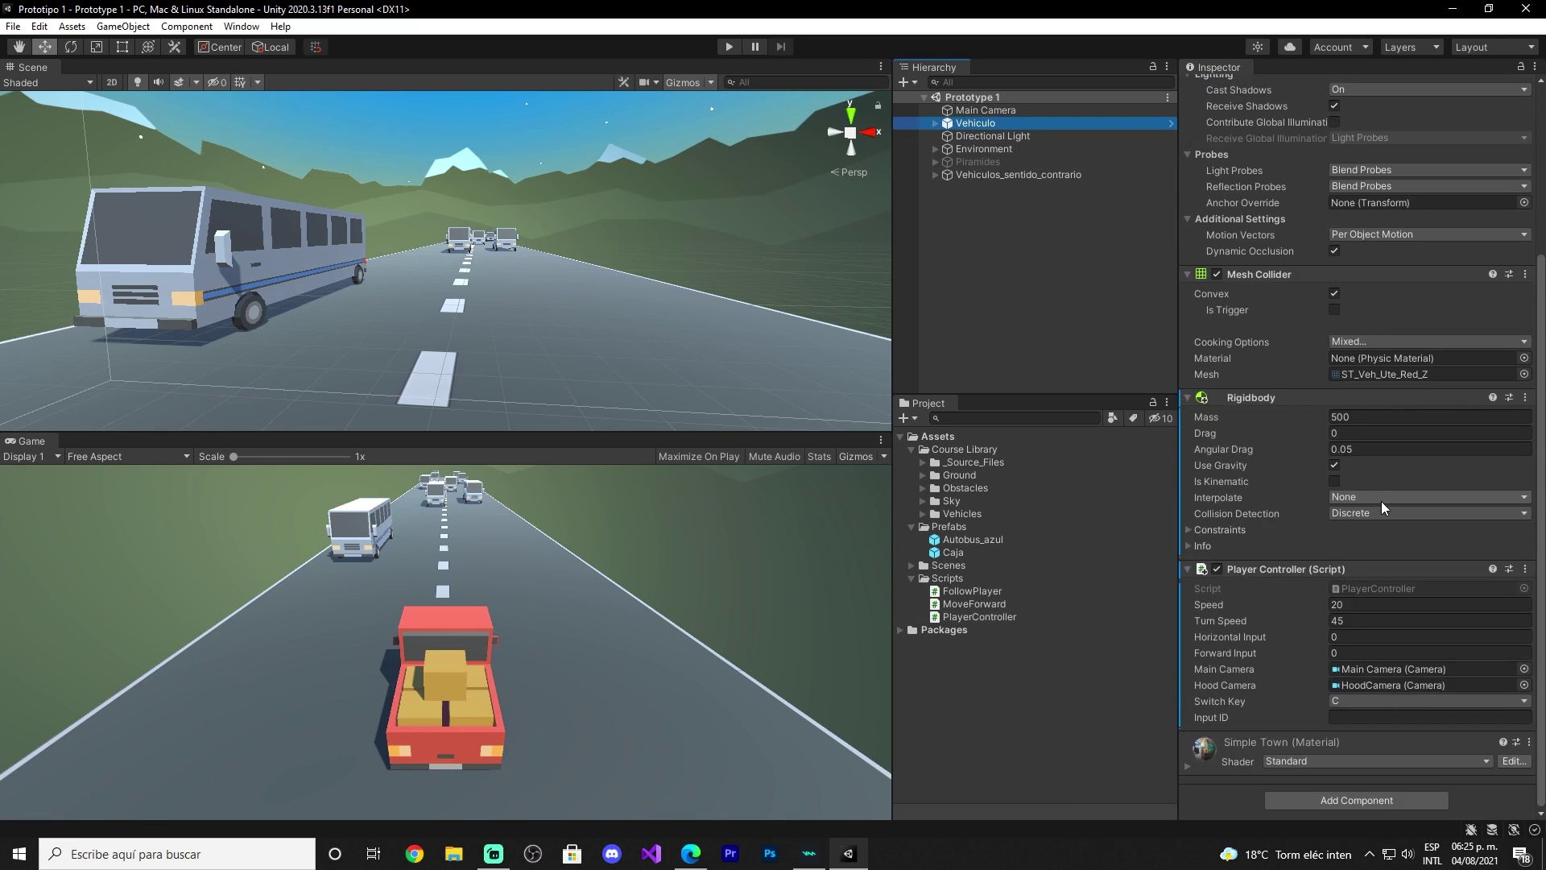
pyautogui.click(1207, 718)
pyautogui.click(1129, 694)
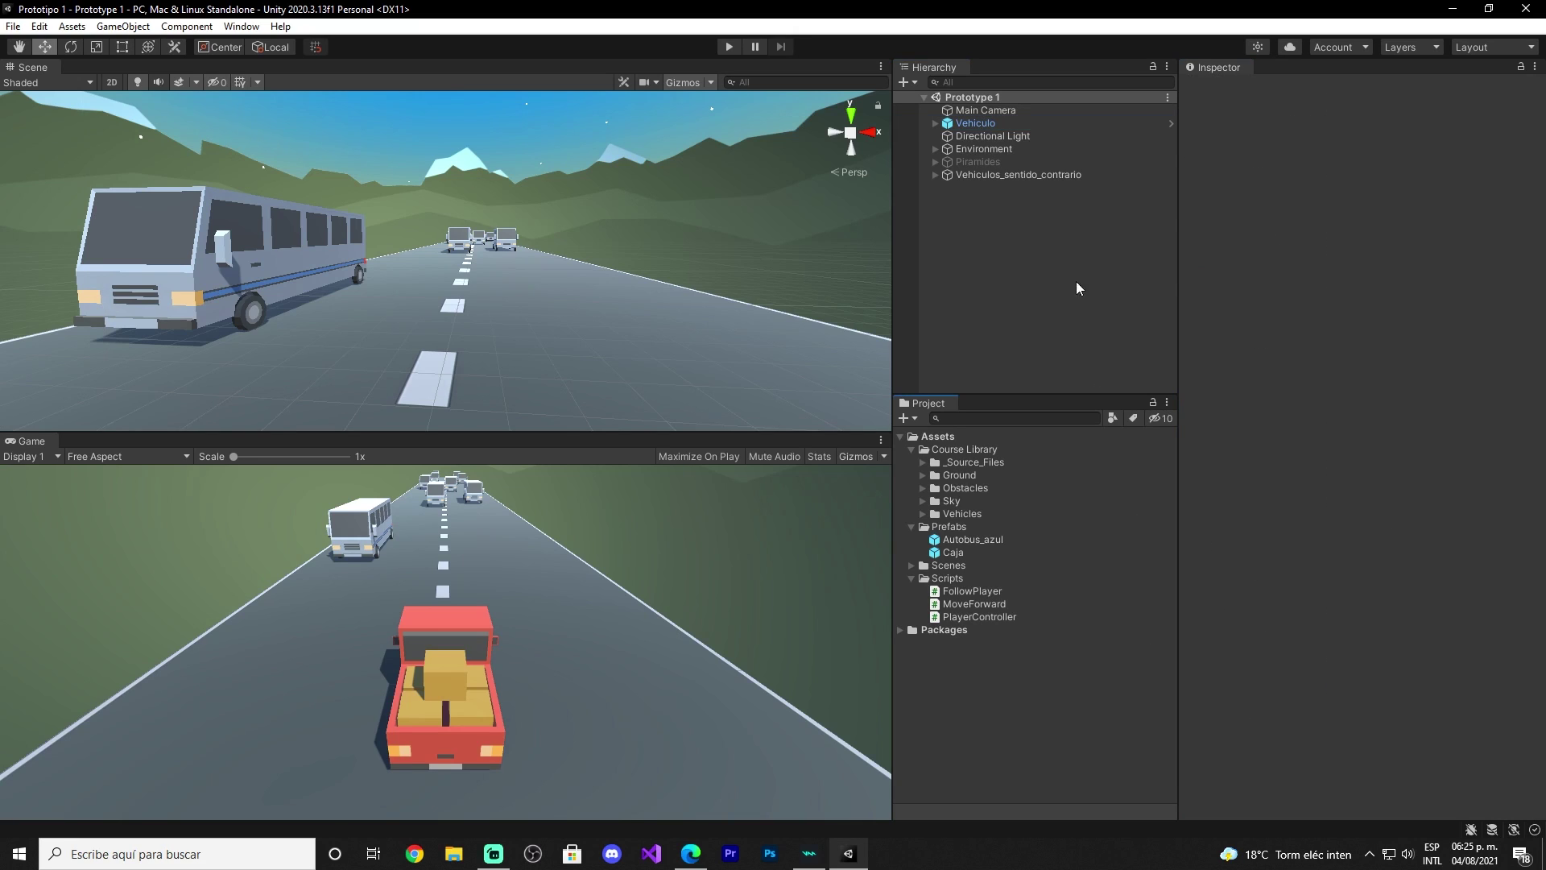
pyautogui.click(979, 126)
pyautogui.scroll(-10, 1264, 645)
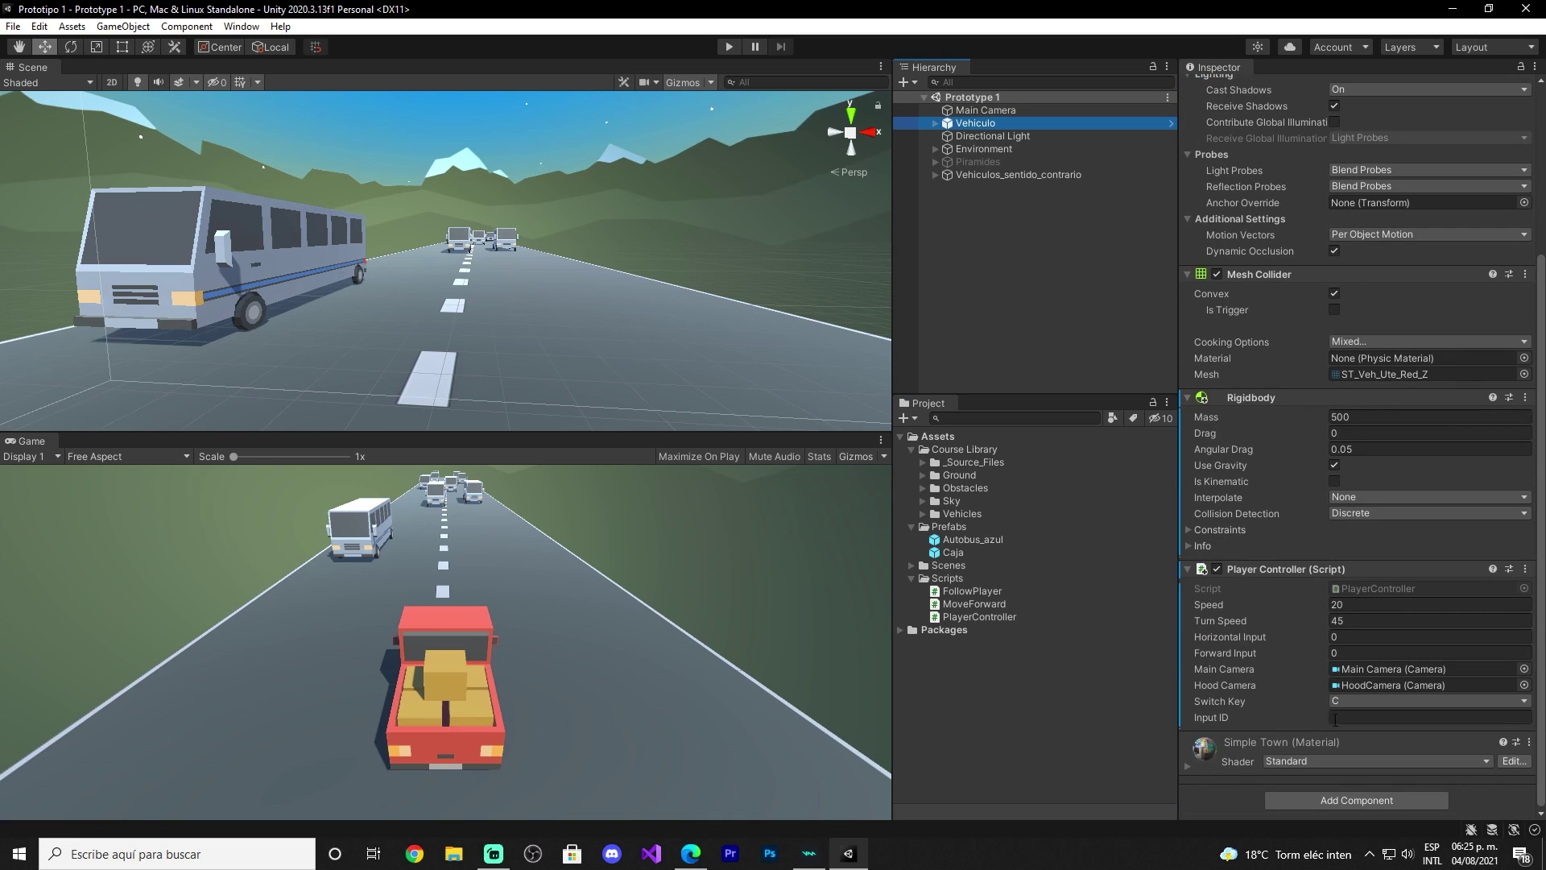